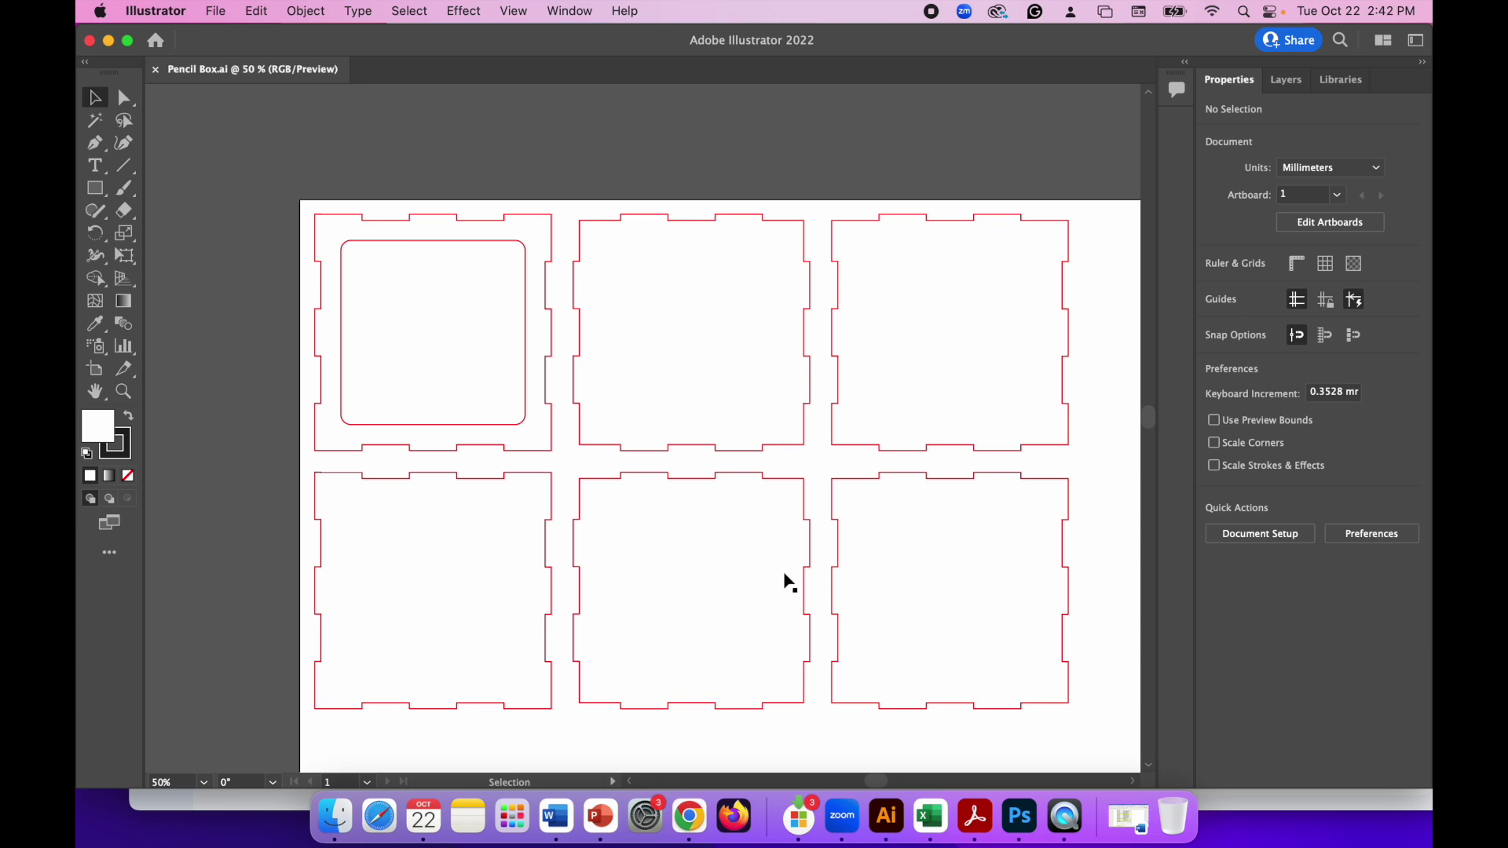
Create a 600 × 400 mm document with Millimeters units and RGB Color mode.
left_click(223, 12)
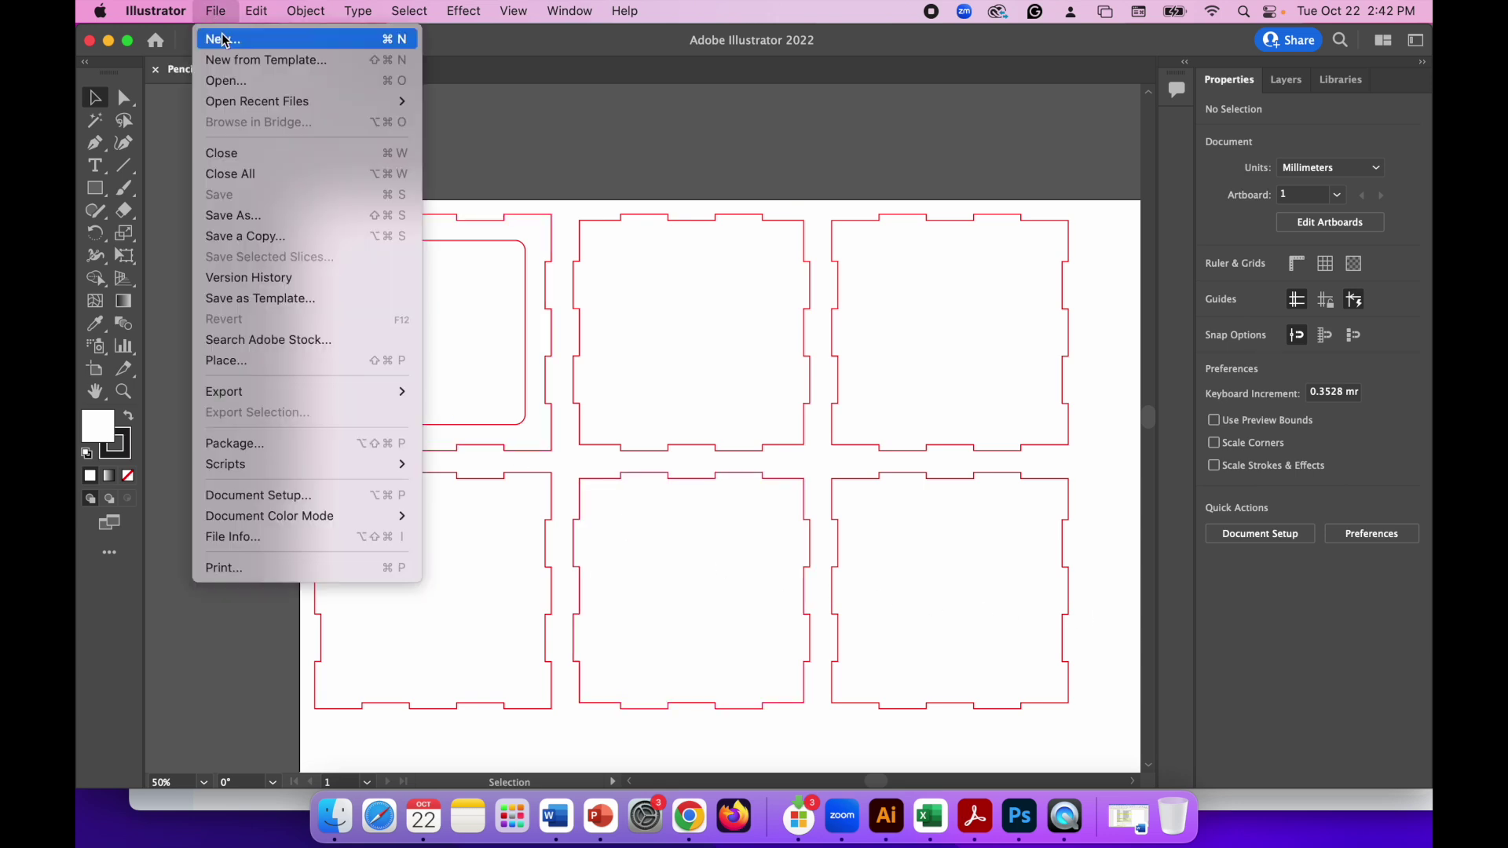
left_click(221, 36)
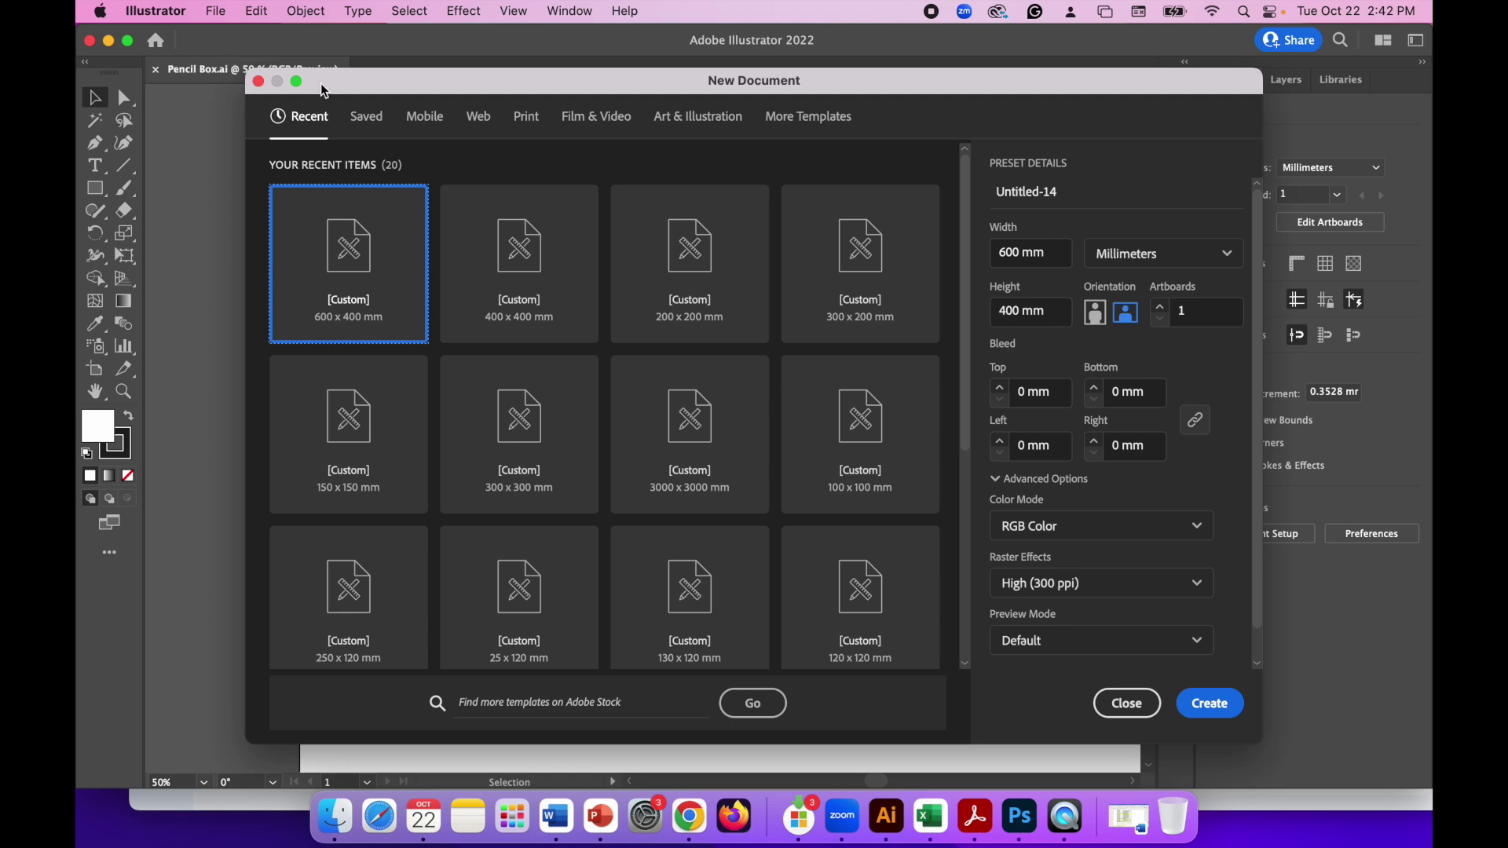
left_click(1205, 255)
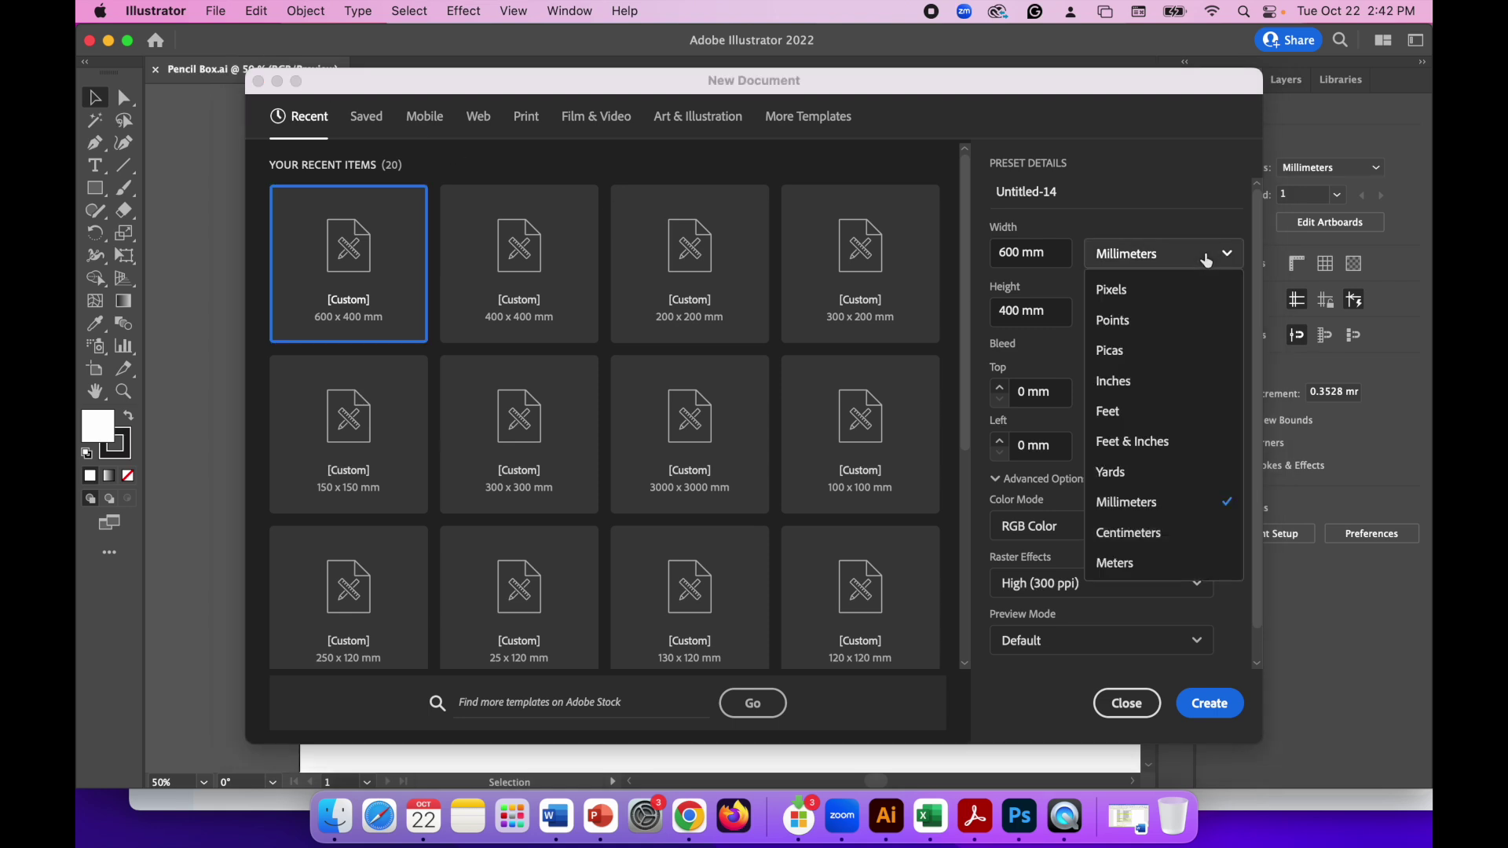
left_click(1184, 512)
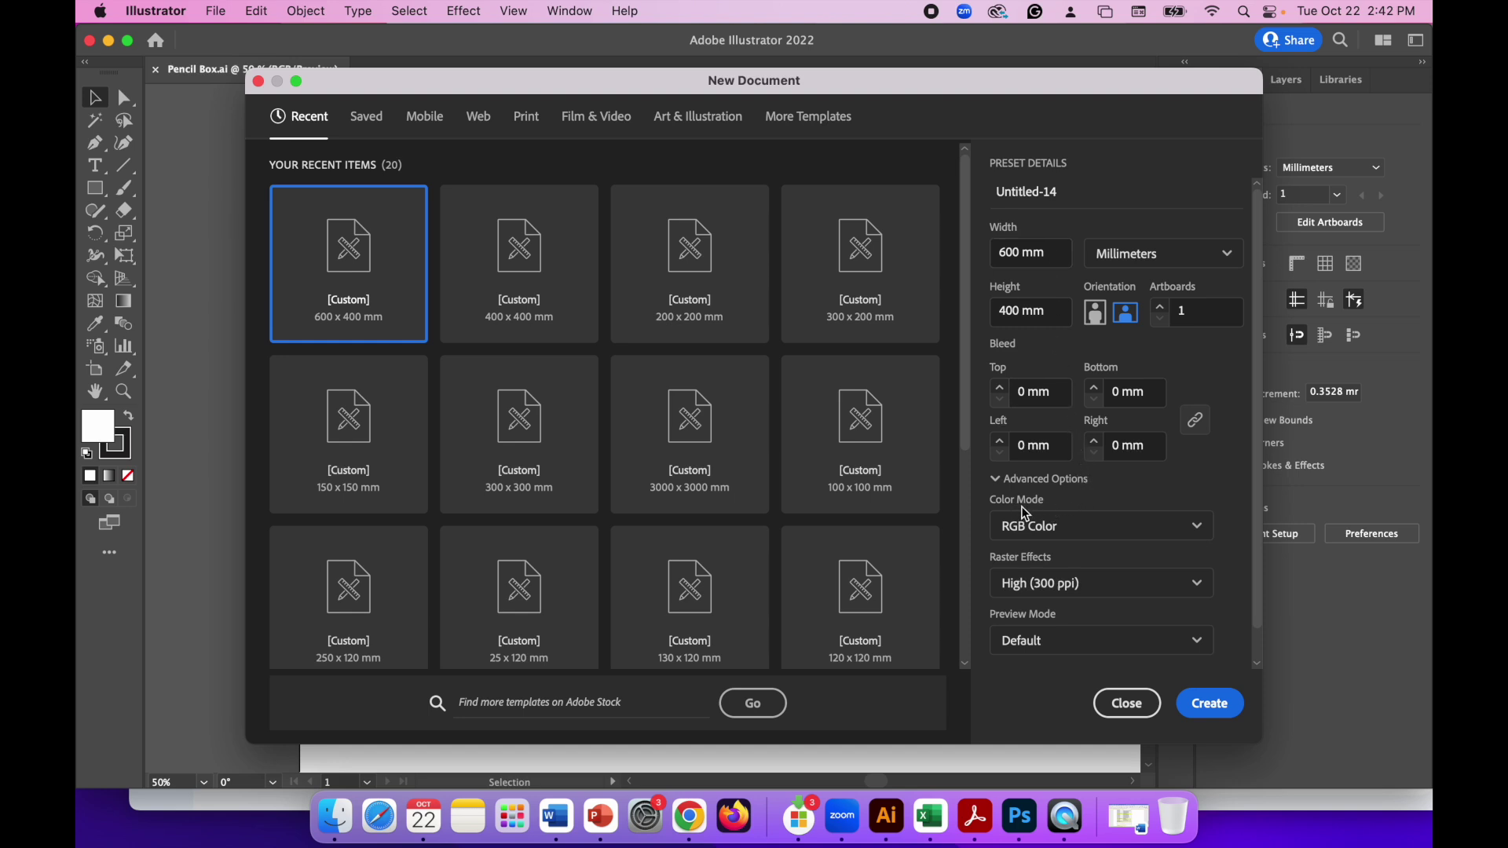
left_click(1103, 526)
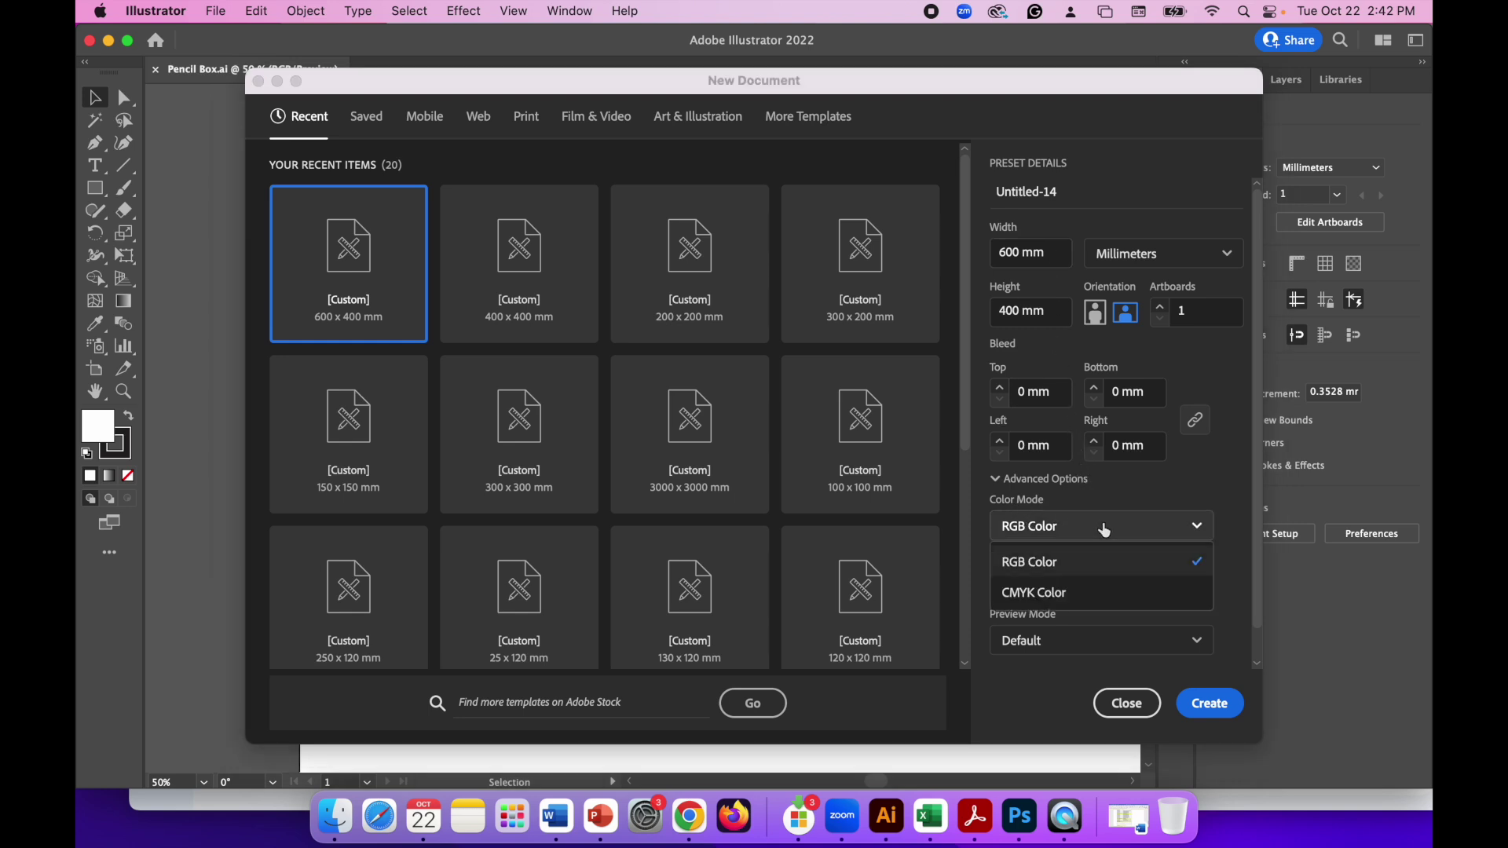
left_click(1080, 564)
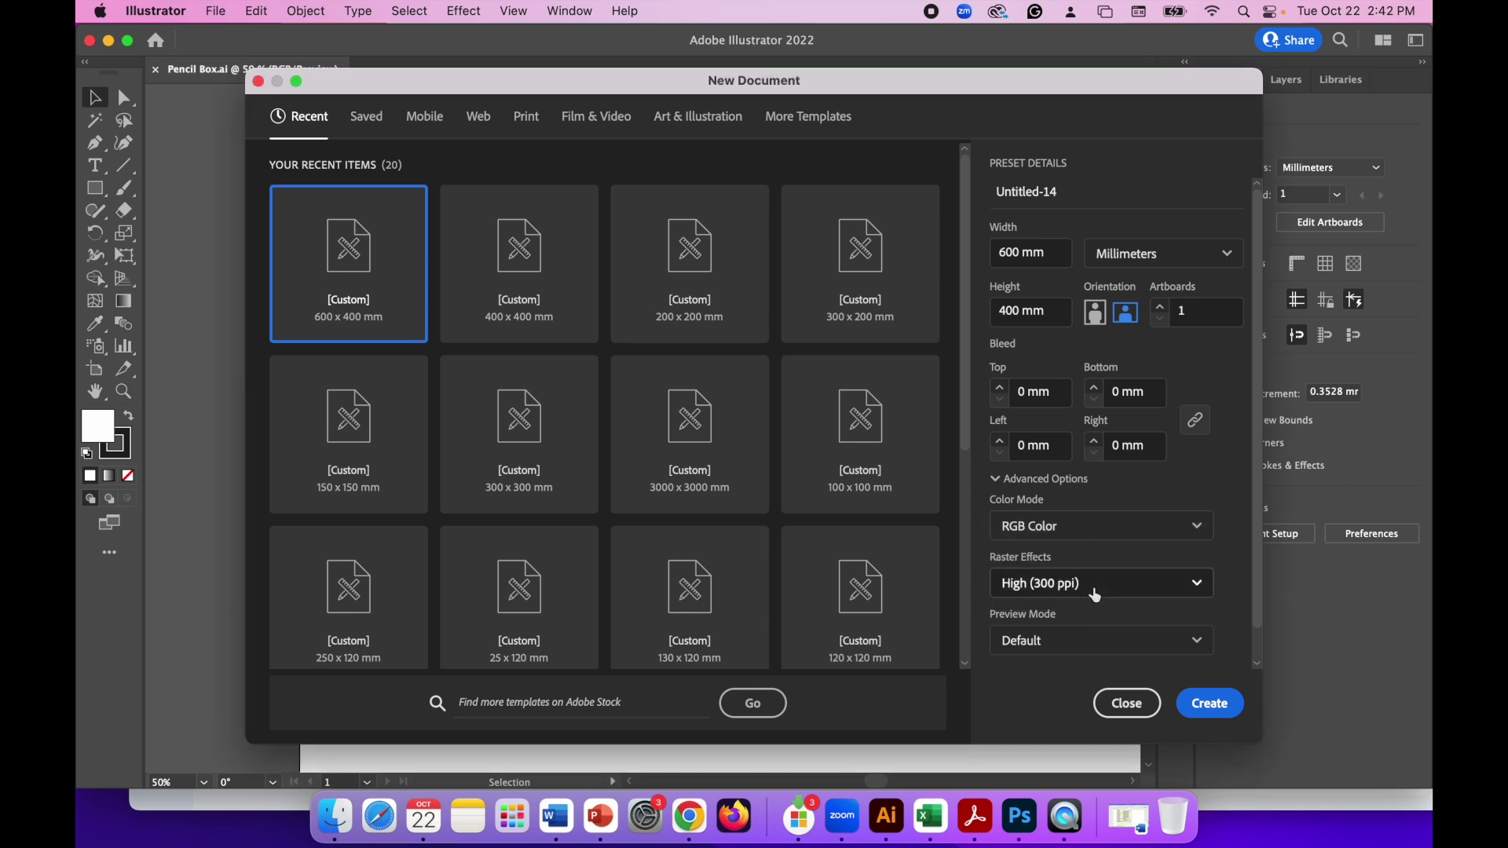
left_click(1214, 716)
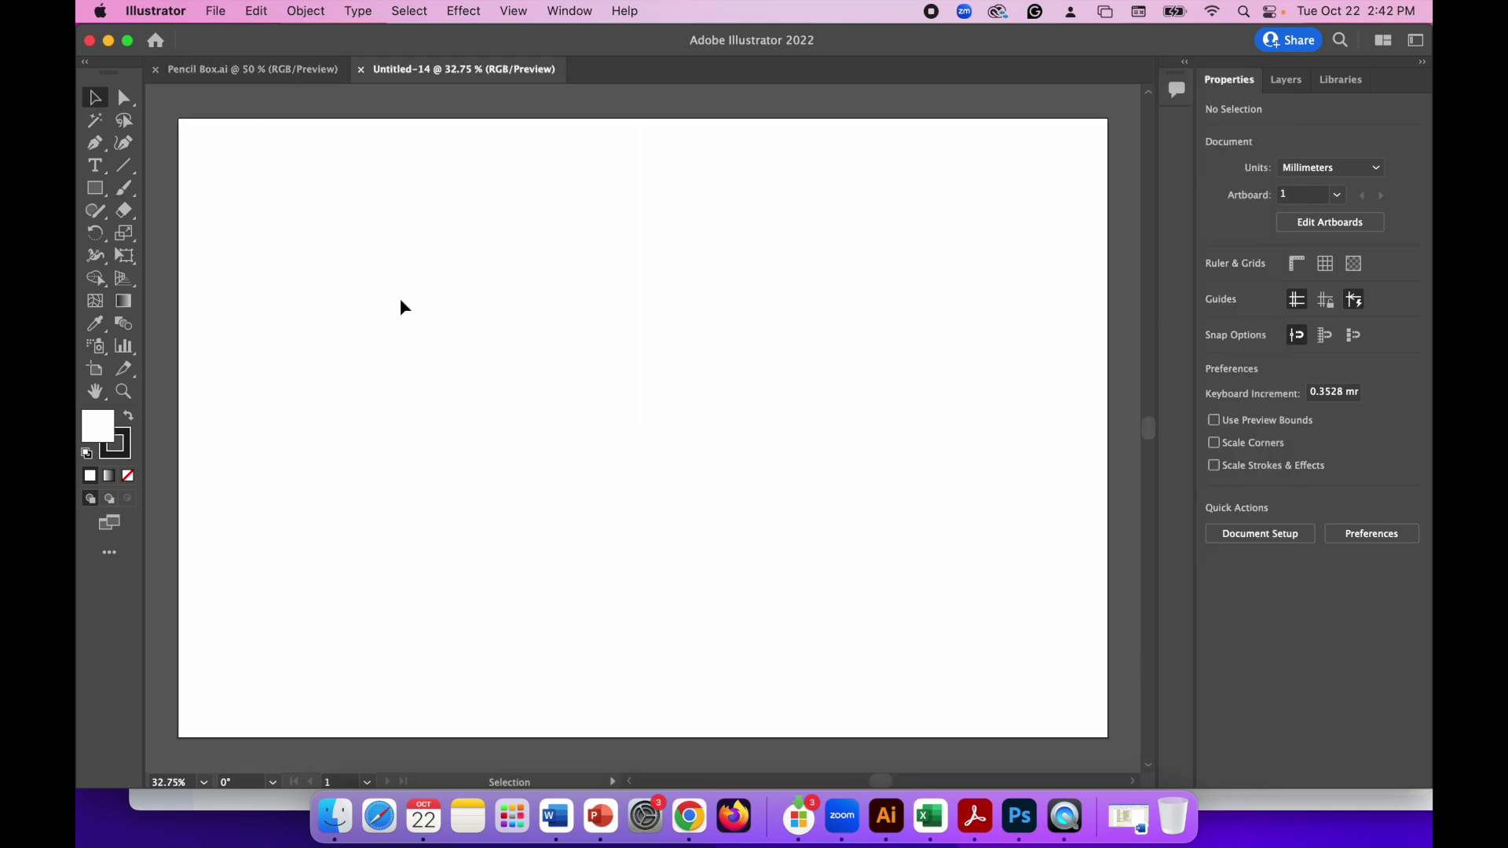
Draw a rectangle and size it to W 100 mm and H 100 mm in Transform.
left_click(95, 193)
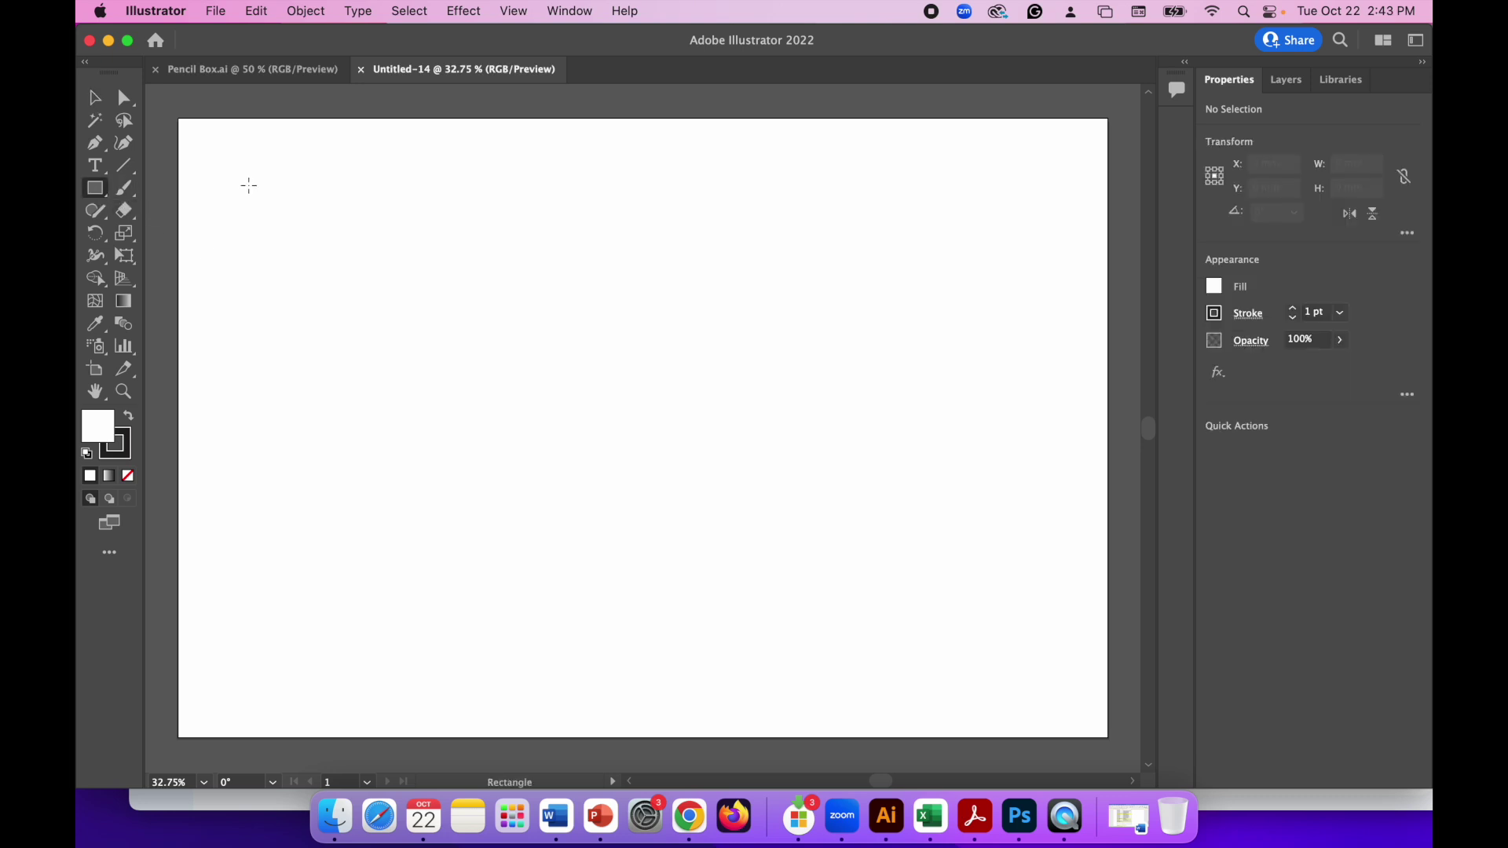
mouse_move(241, 170)
left_mouse_down()
mouse_move(393, 398)
mouse_move(524, 469)
left_mouse_up()
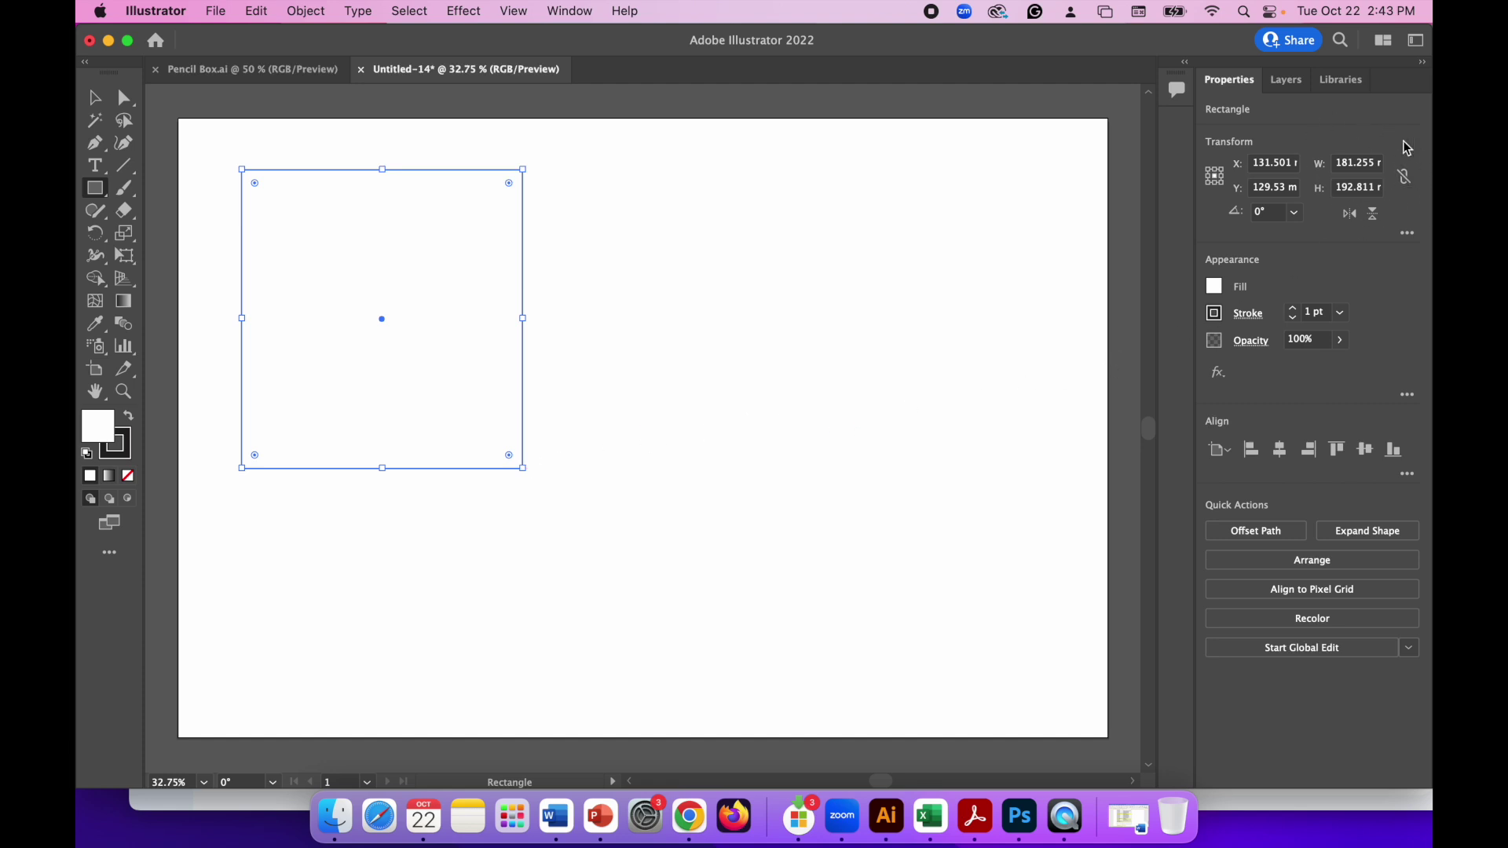
left_click(1355, 167)
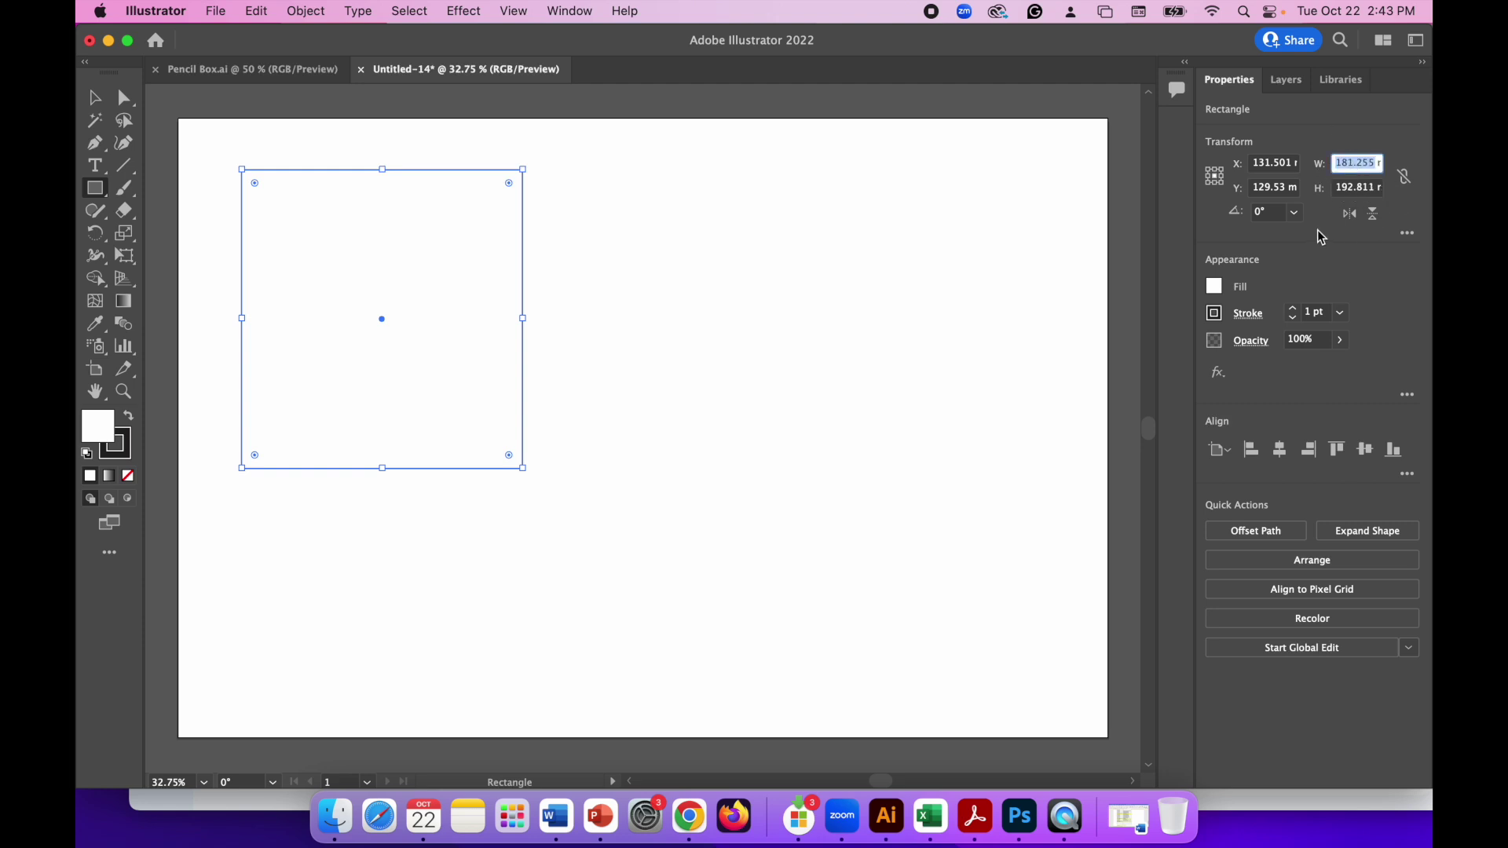
type("10 mm0")
key("Tab")
type("100")
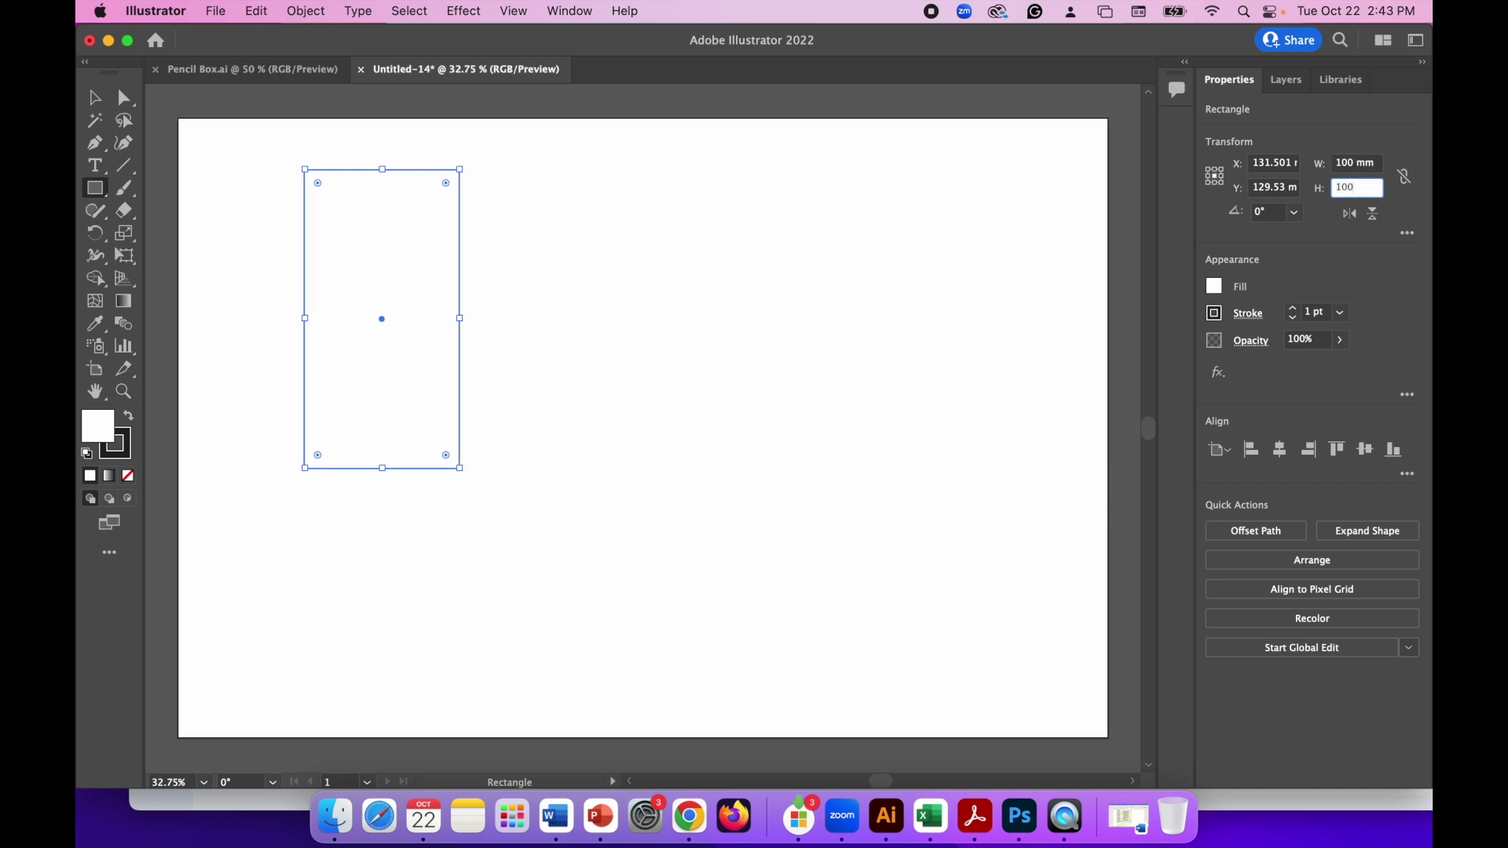
key("Return")
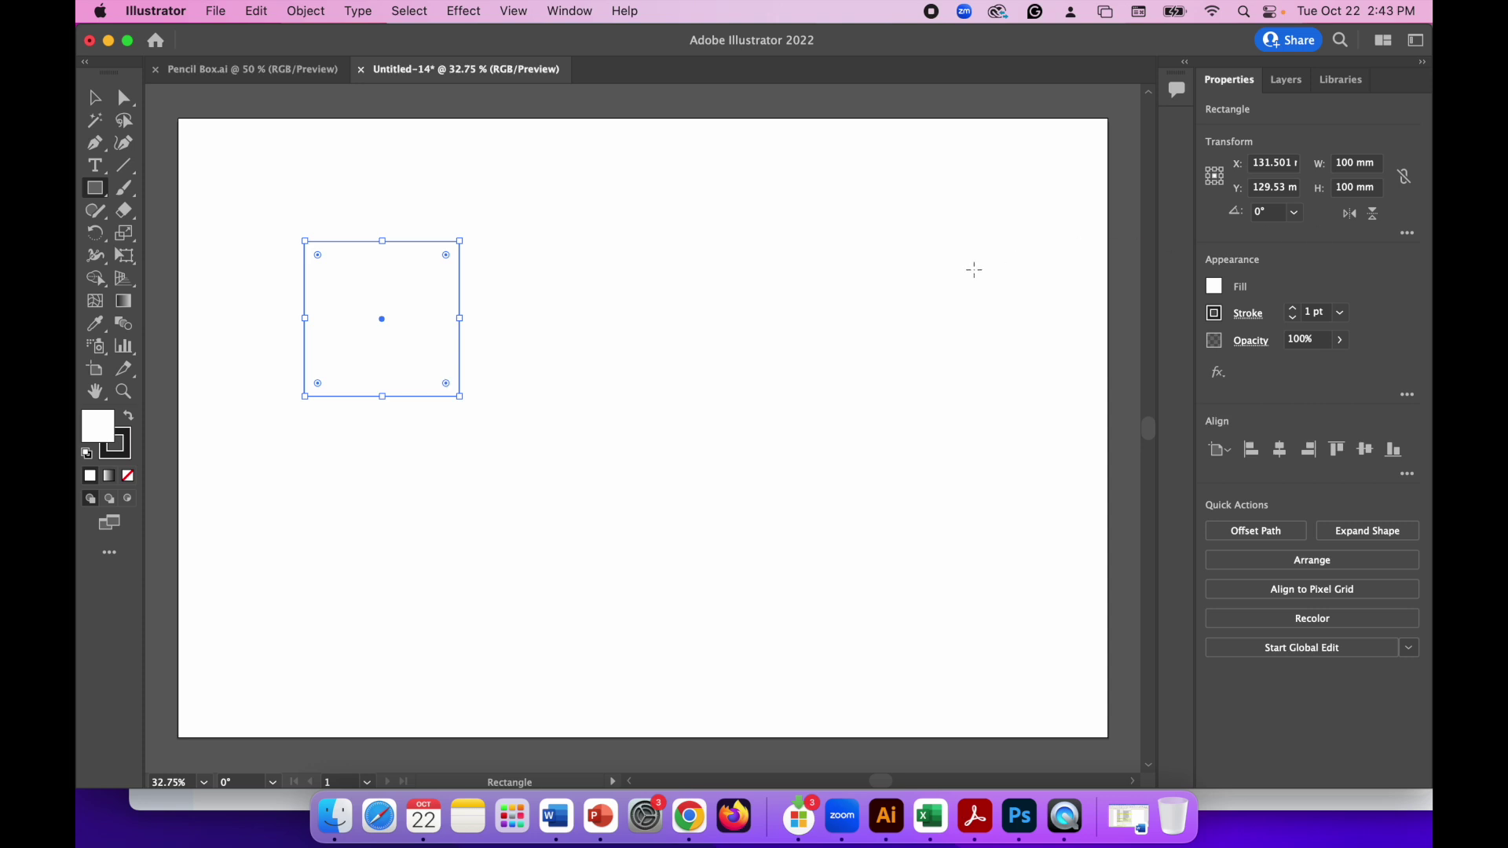
key("super+equal")
key("super+equal")
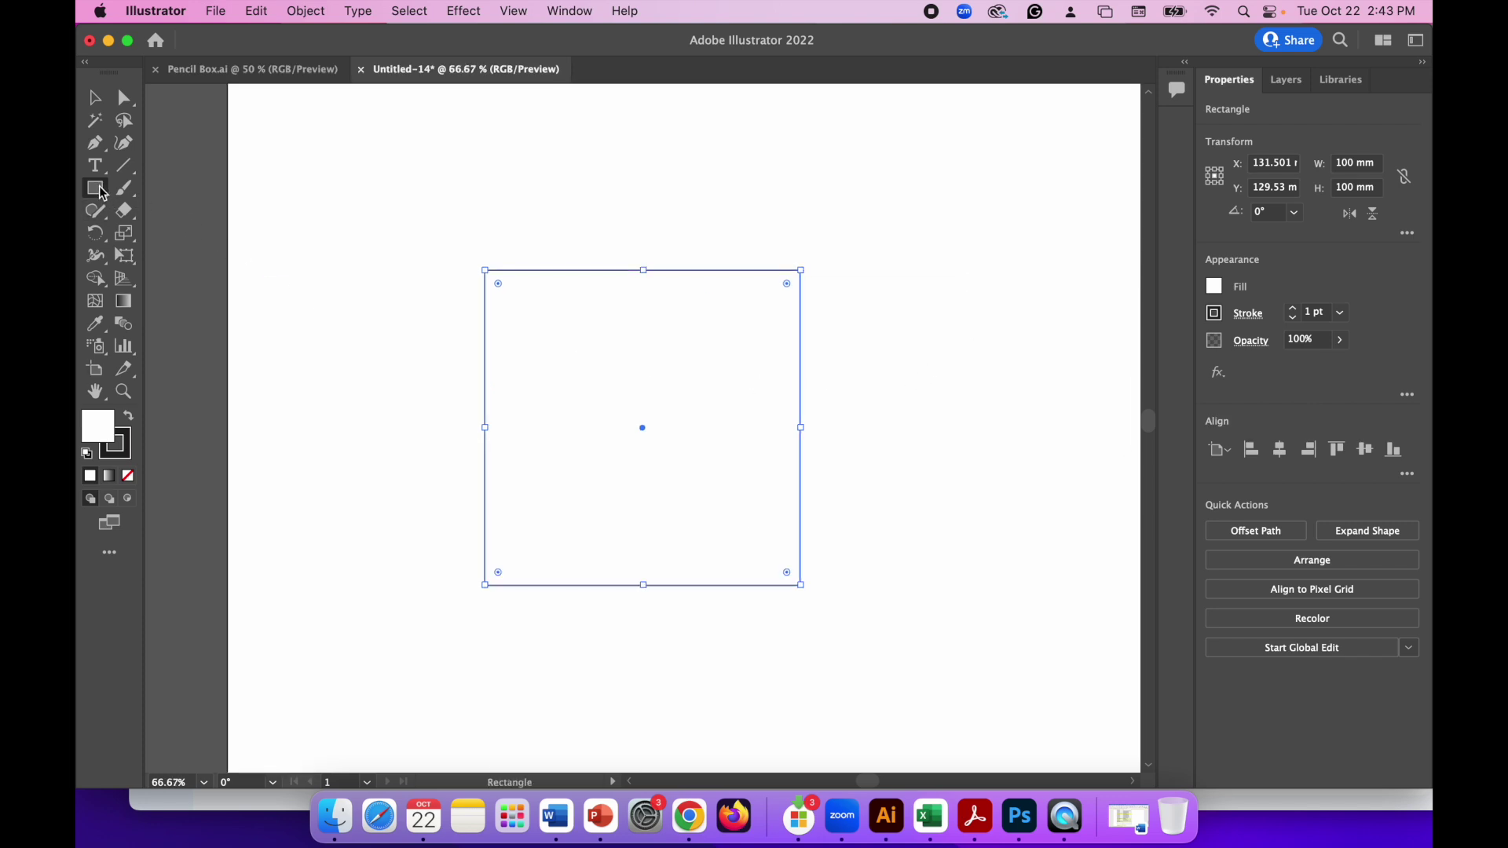
Draw a tall rectangle and set it to 2.6 mm wide by 100 mm high.
left_click_drag(295, 196, 351, 673)
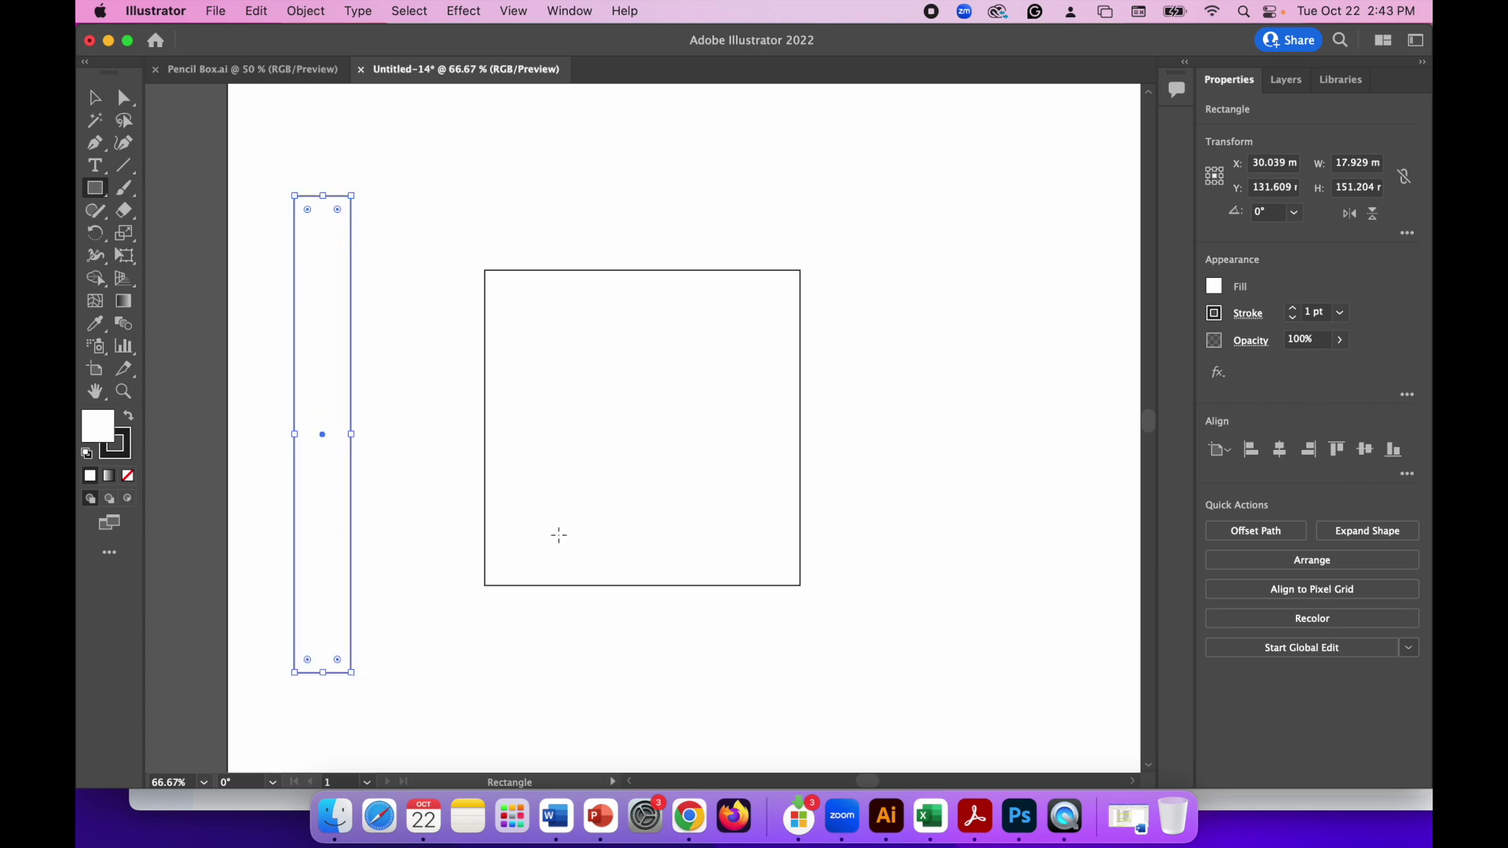
left_click(1357, 163)
type("2 mm")
type("6")
left_click(1352, 187)
type("100 mm")
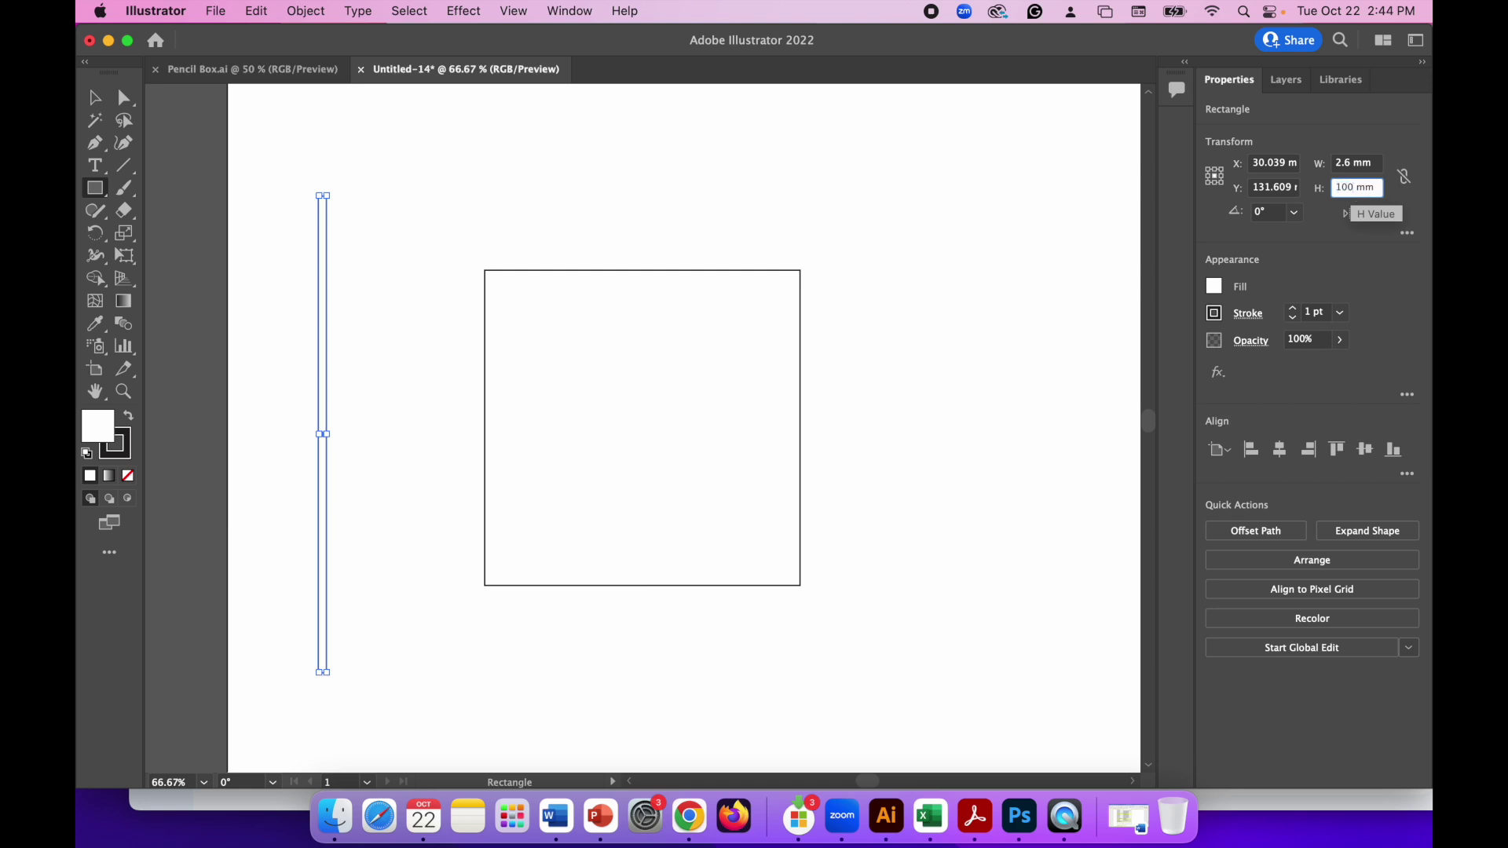
key("Return")
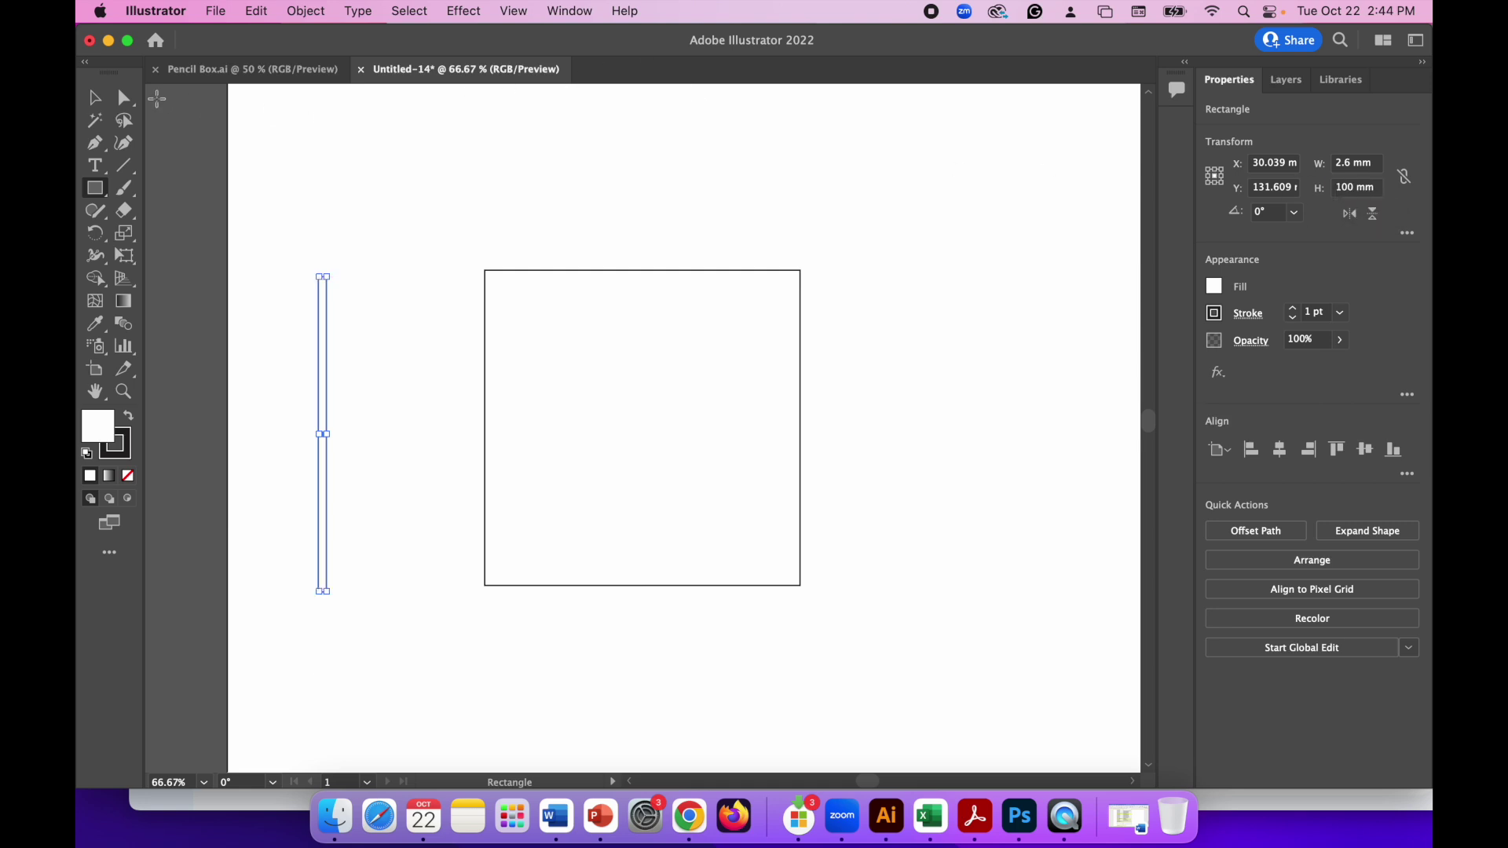
Move the 2.6 mm bar flush against the square's left edge, aligned top and bottom.
left_click(95, 98)
left_click(233, 268)
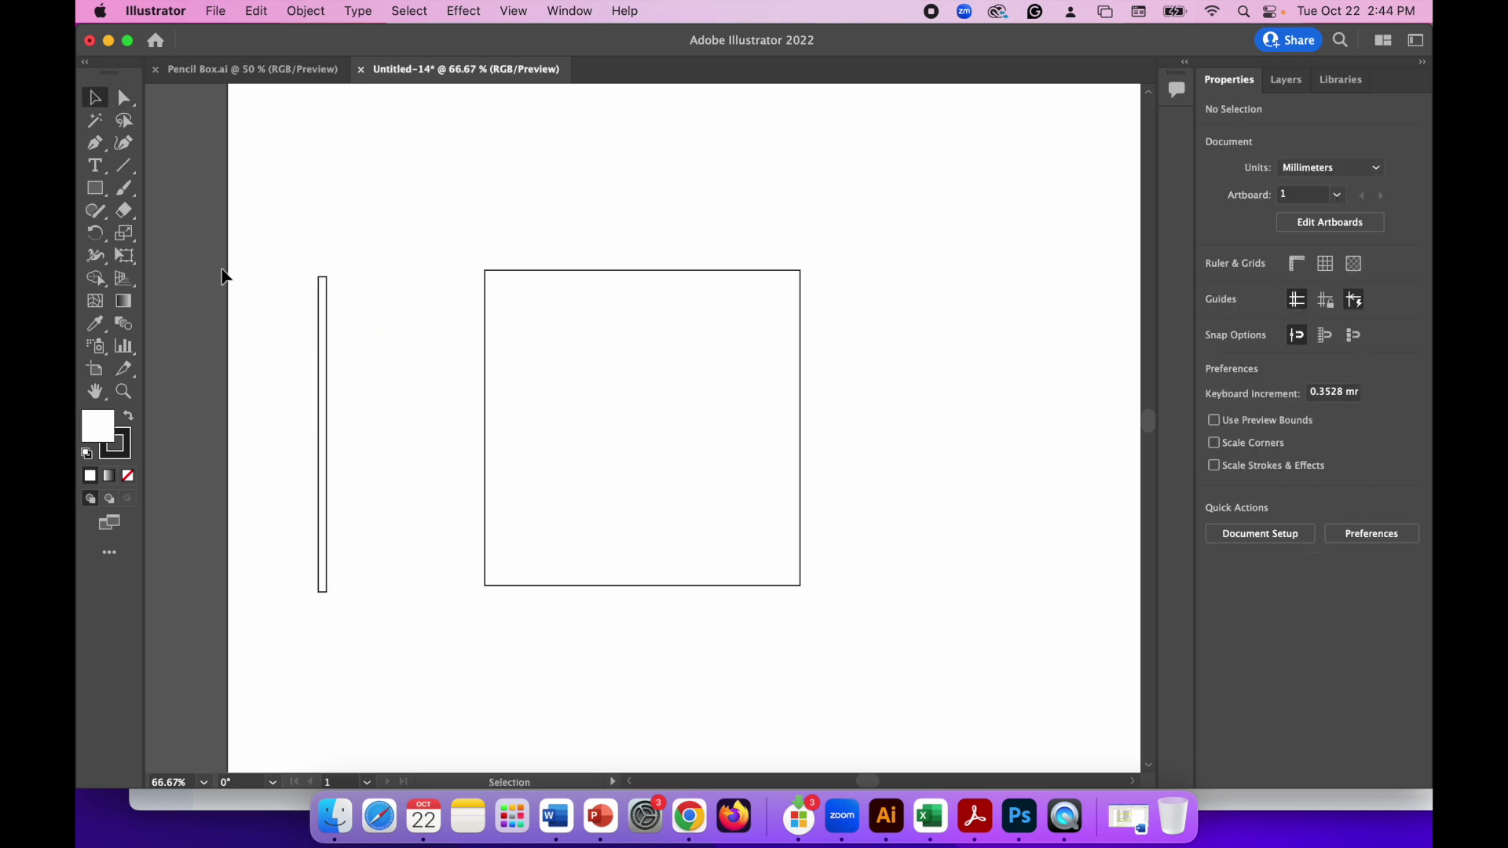
left_click(333, 337)
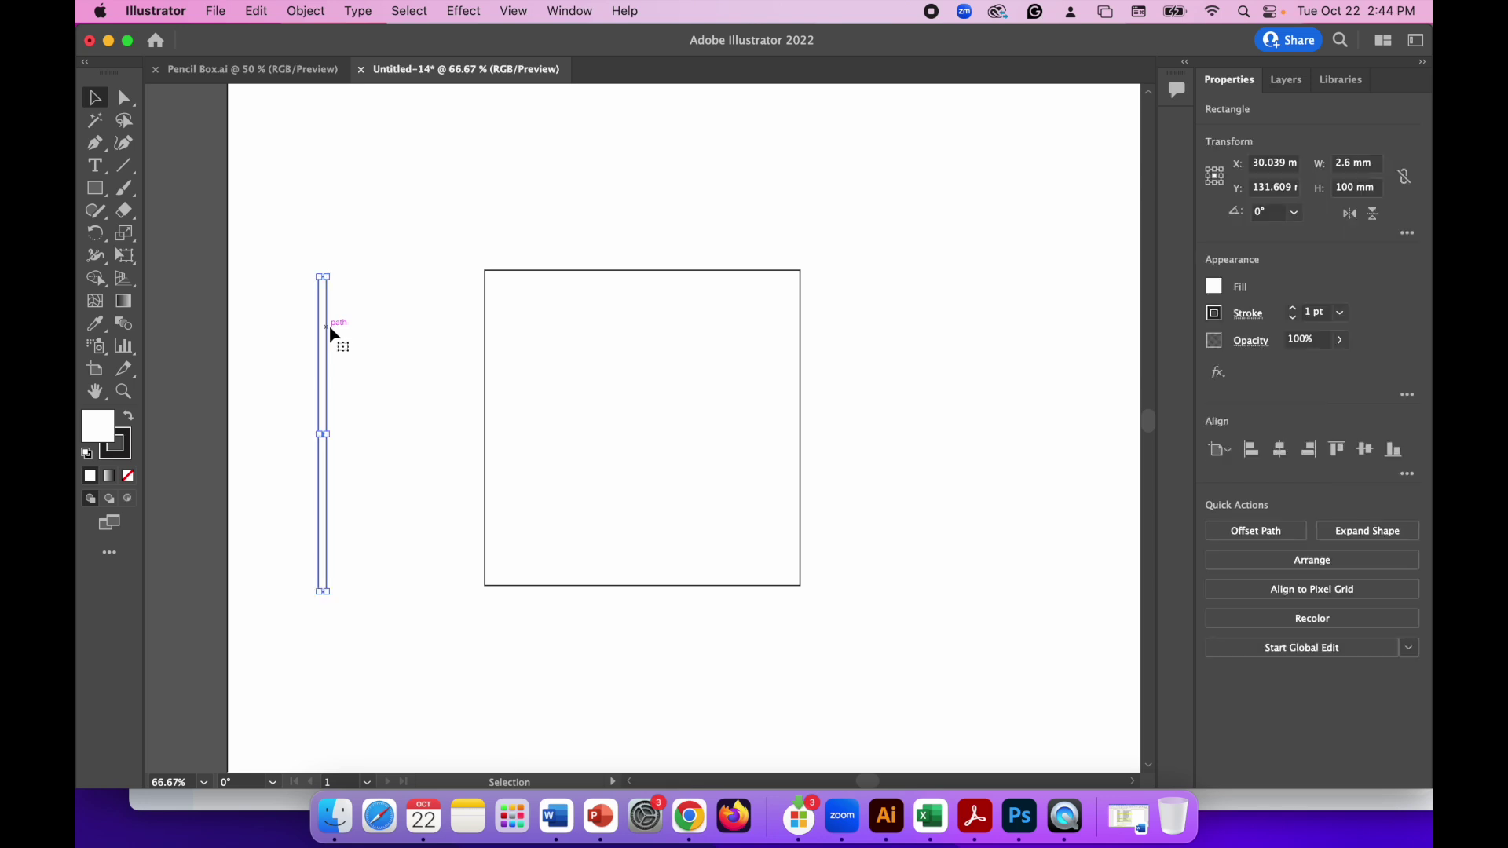
left_click_drag(330, 327, 495, 324)
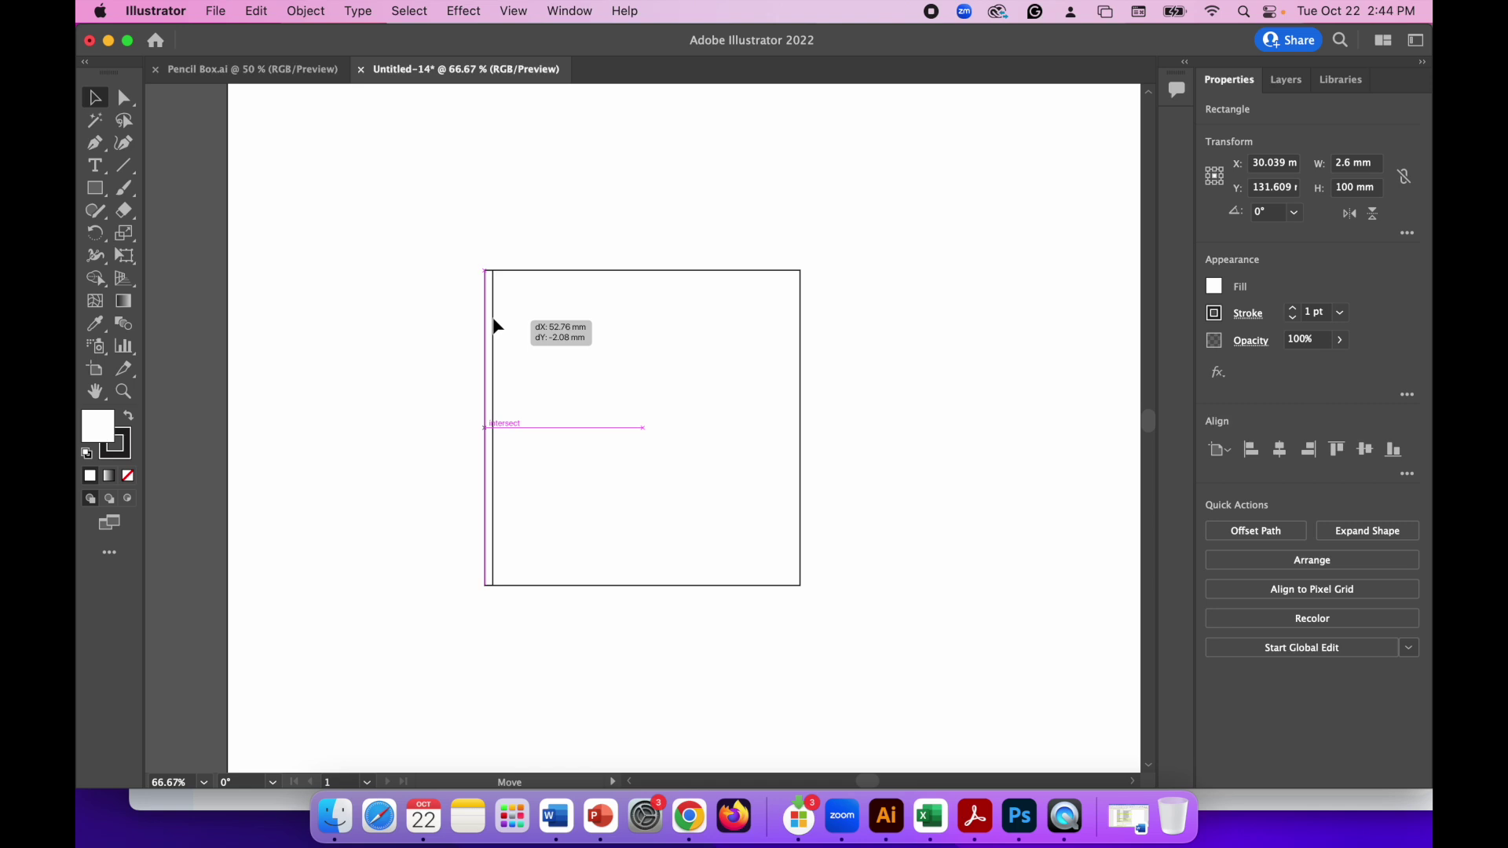
left_click_drag(495, 323, 495, 323)
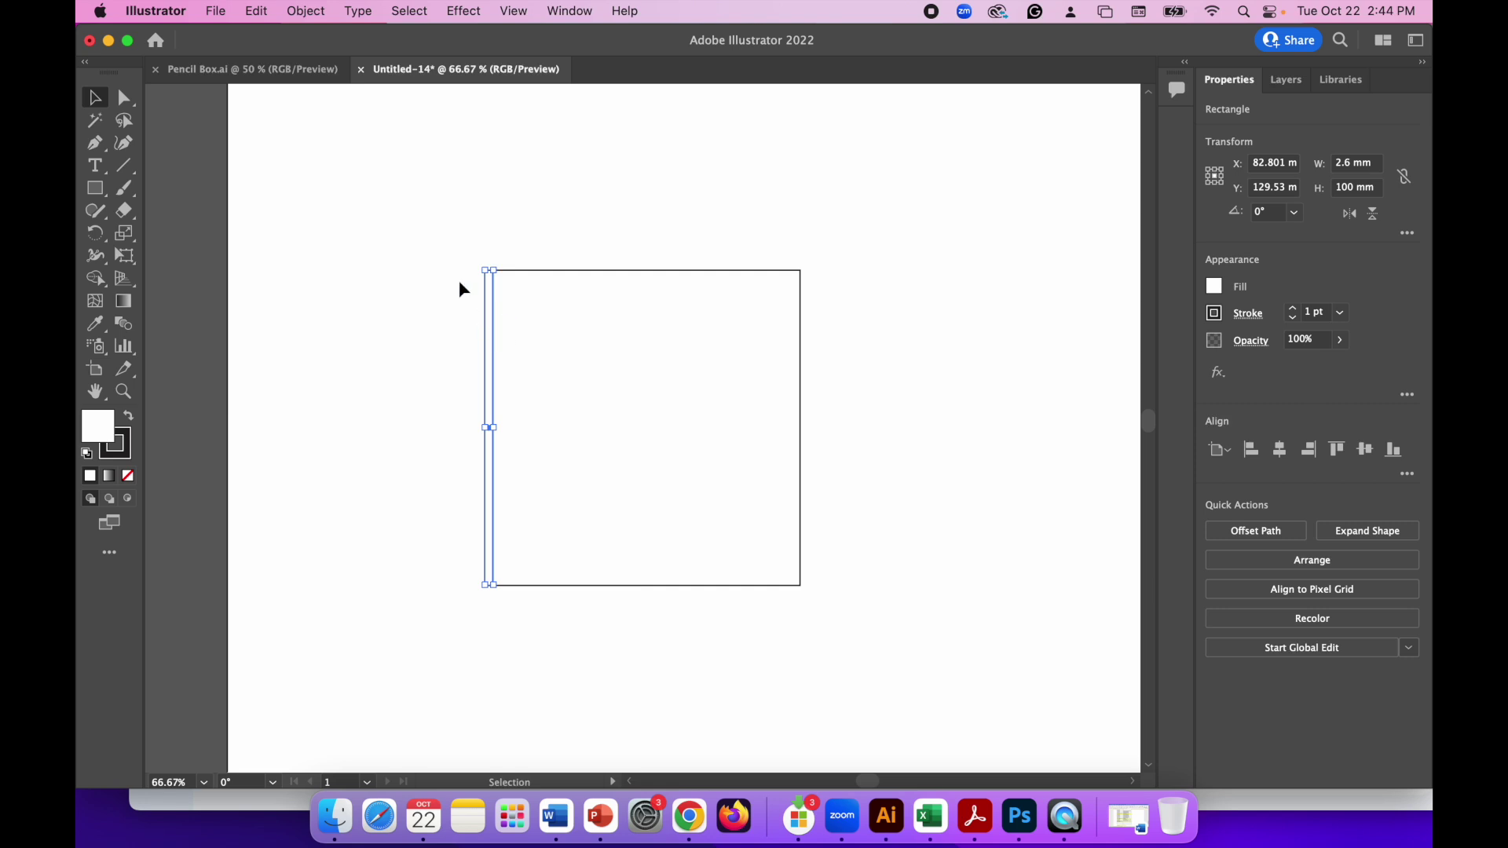
Split the bar into a grid of 5 rows, each 20 mm tall.
left_click(307, 12)
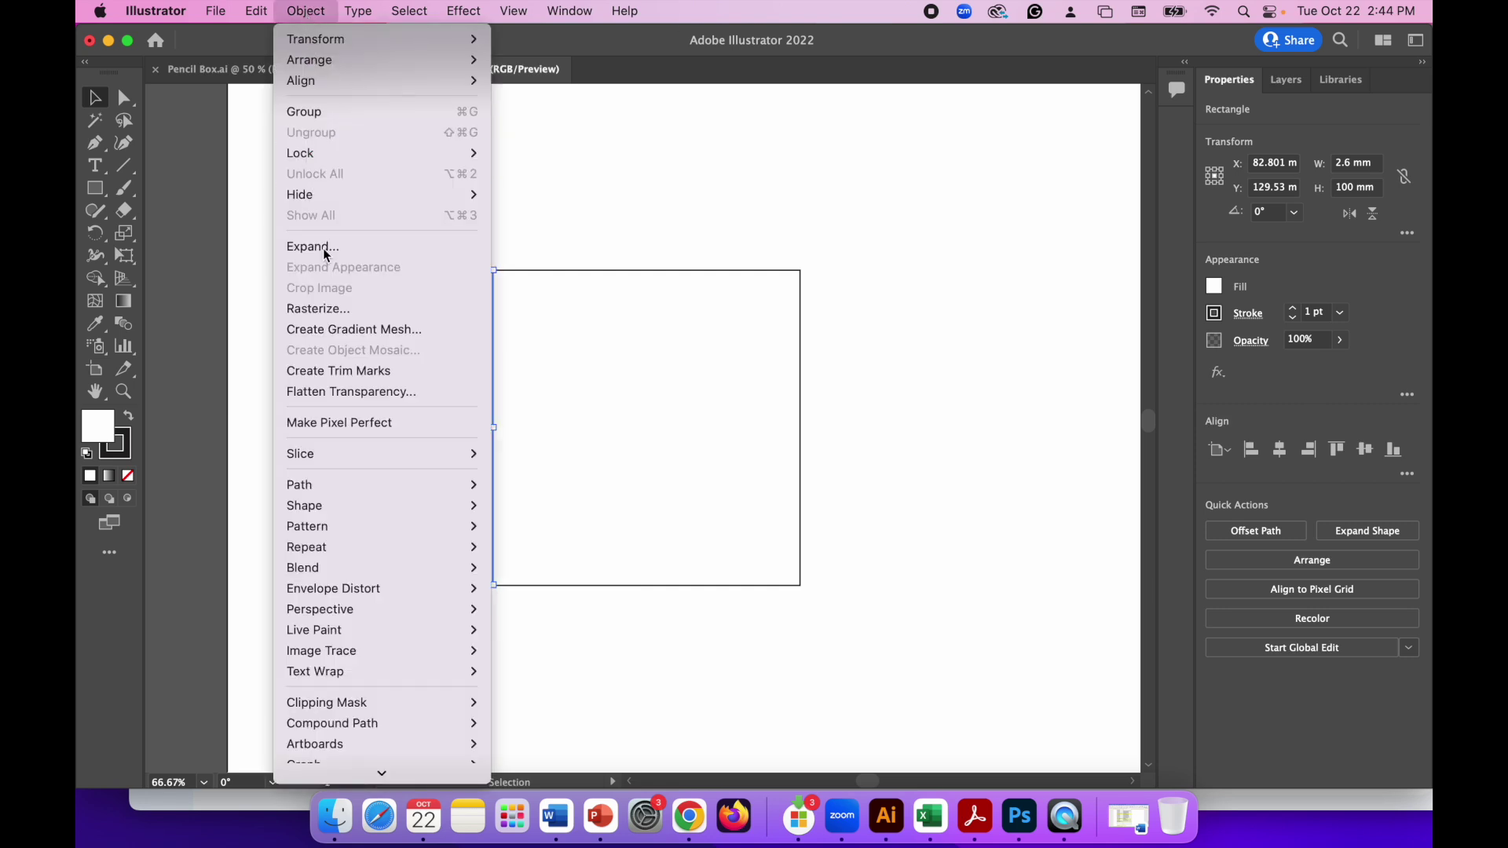
mouse_move(346, 483)
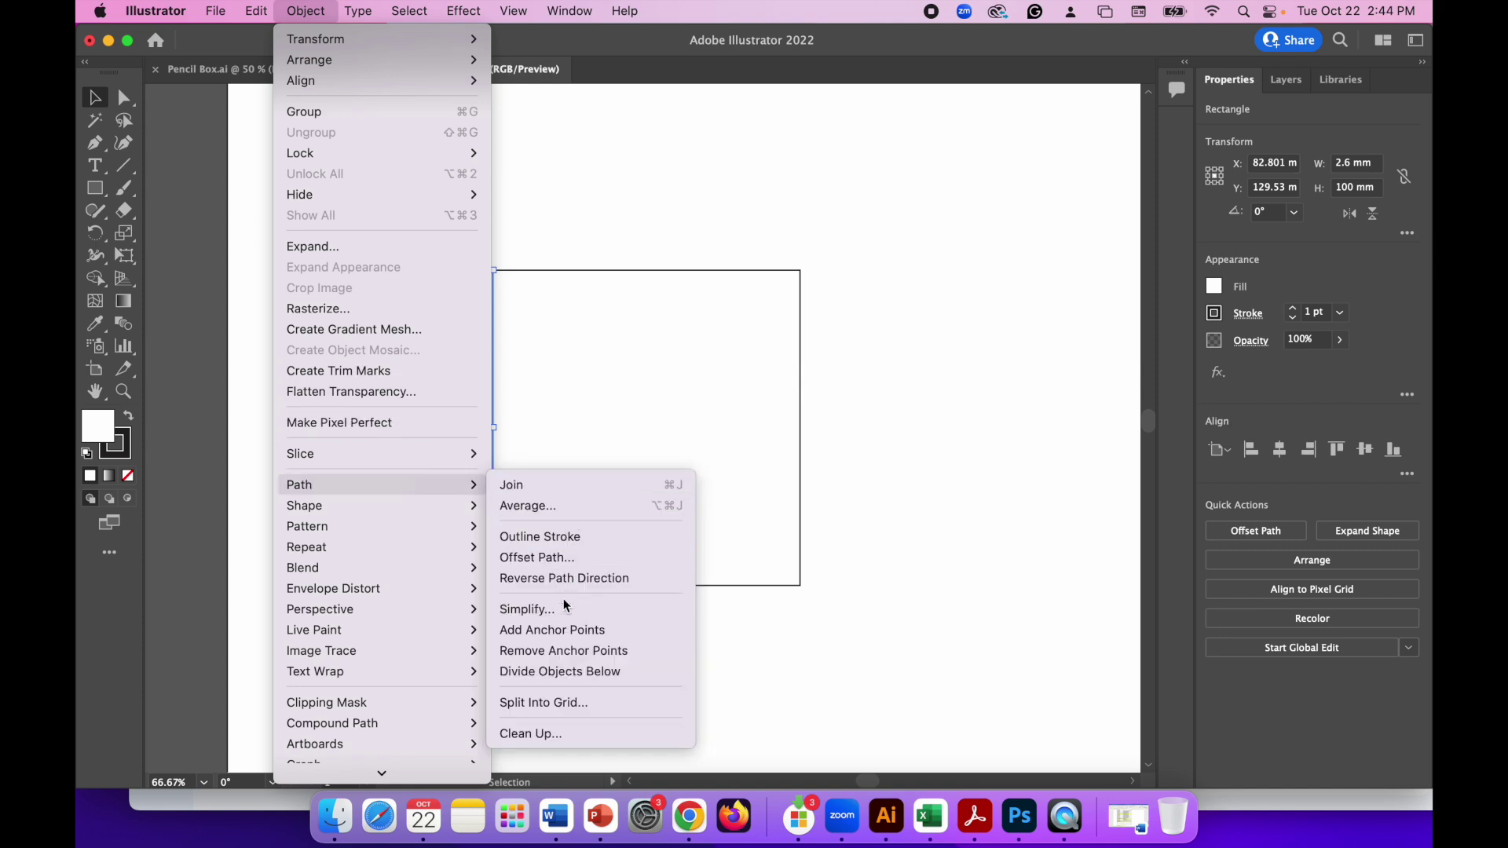
left_click(559, 702)
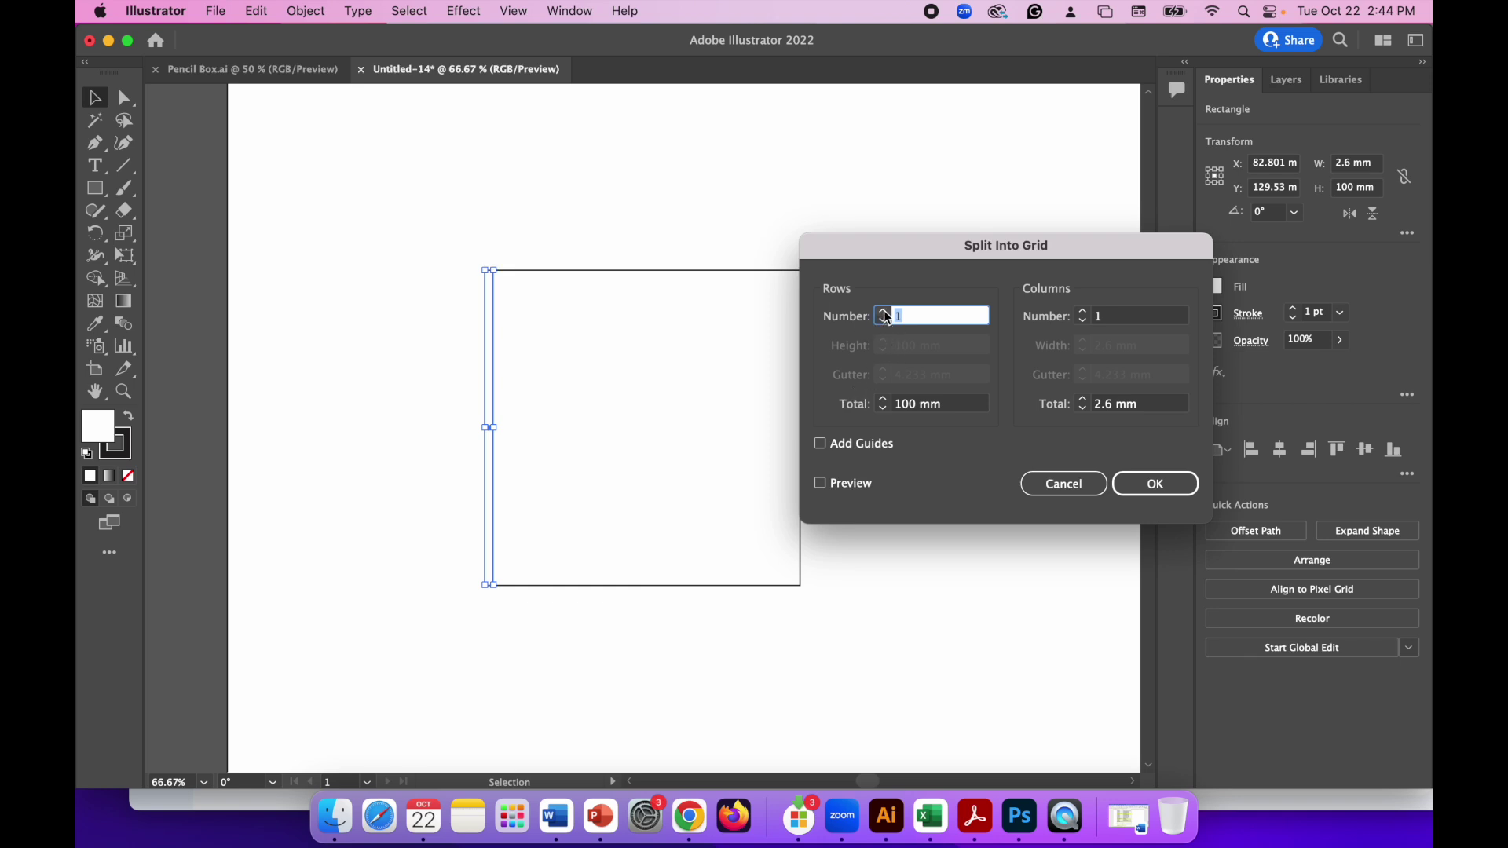
left_click(885, 313)
left_click(885, 313)
left_click(885, 313)
left_click(885, 313)
left_click(885, 313)
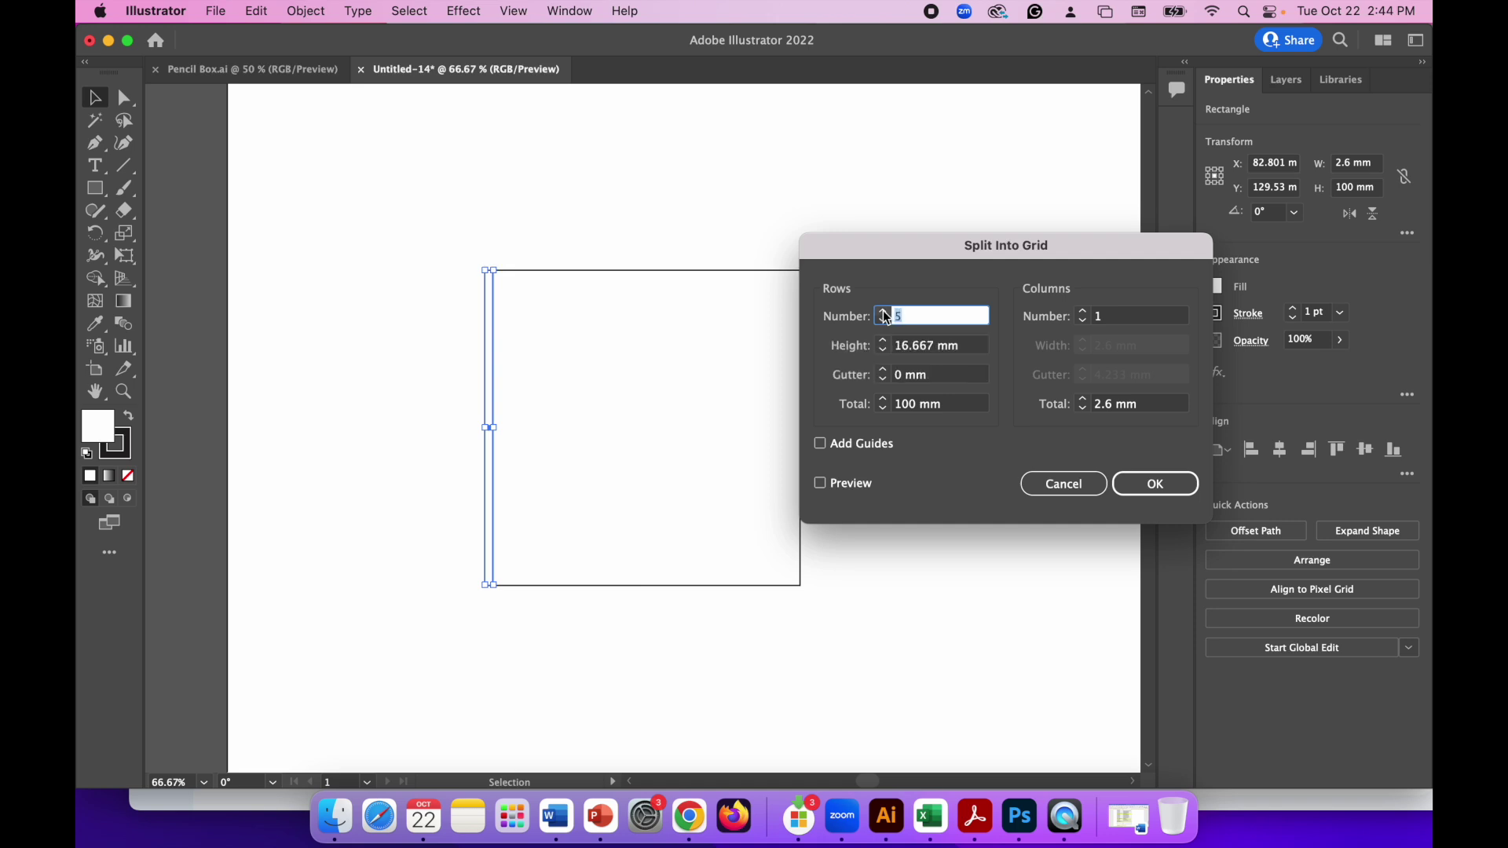
left_click(885, 312)
left_click(884, 312)
left_click(883, 321)
left_click(885, 322)
left_click(885, 323)
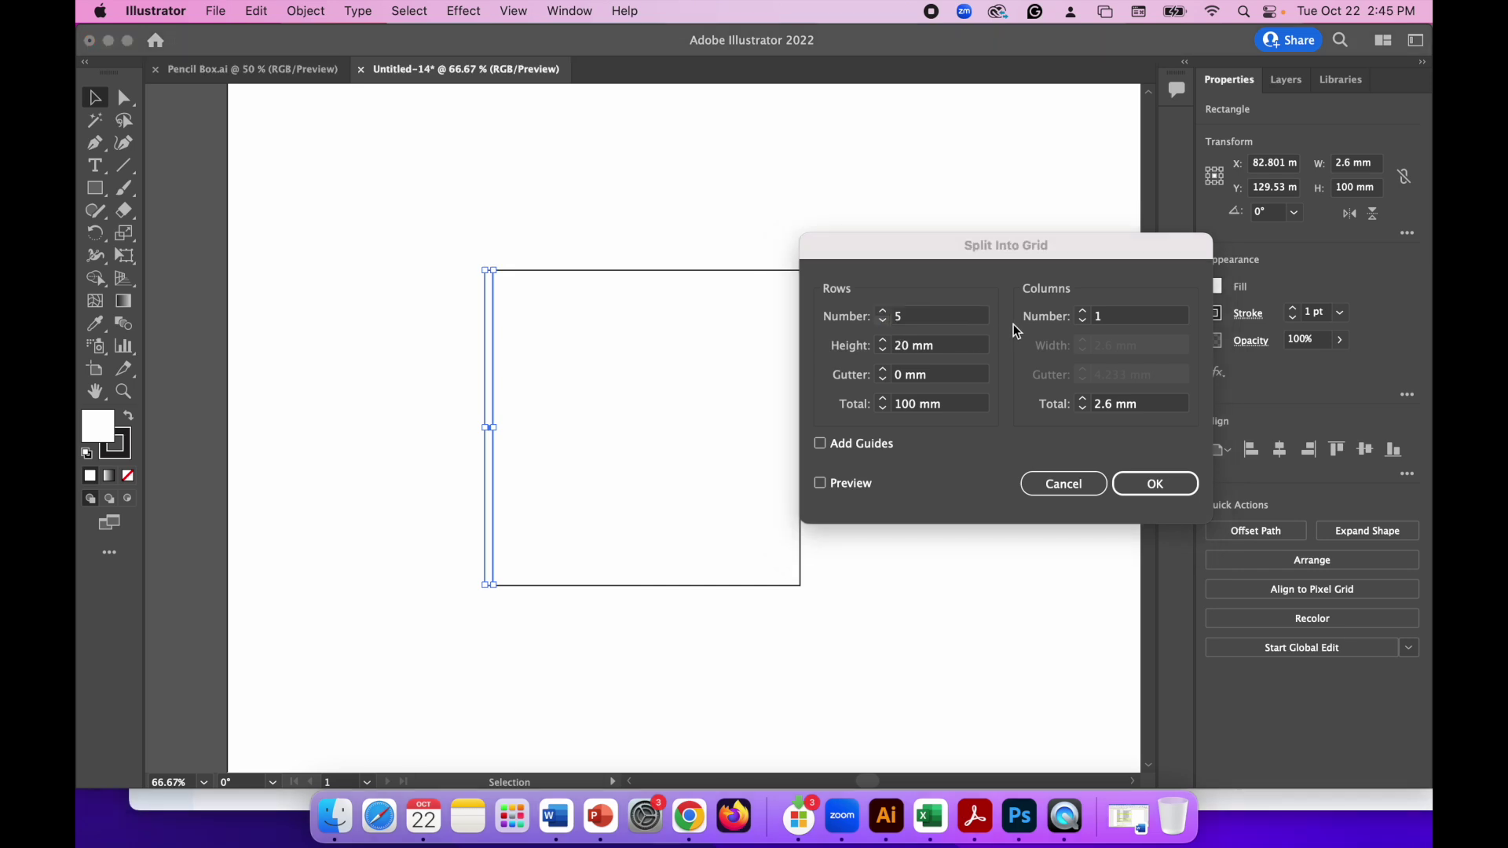
left_click(1153, 493)
left_click(1153, 493)
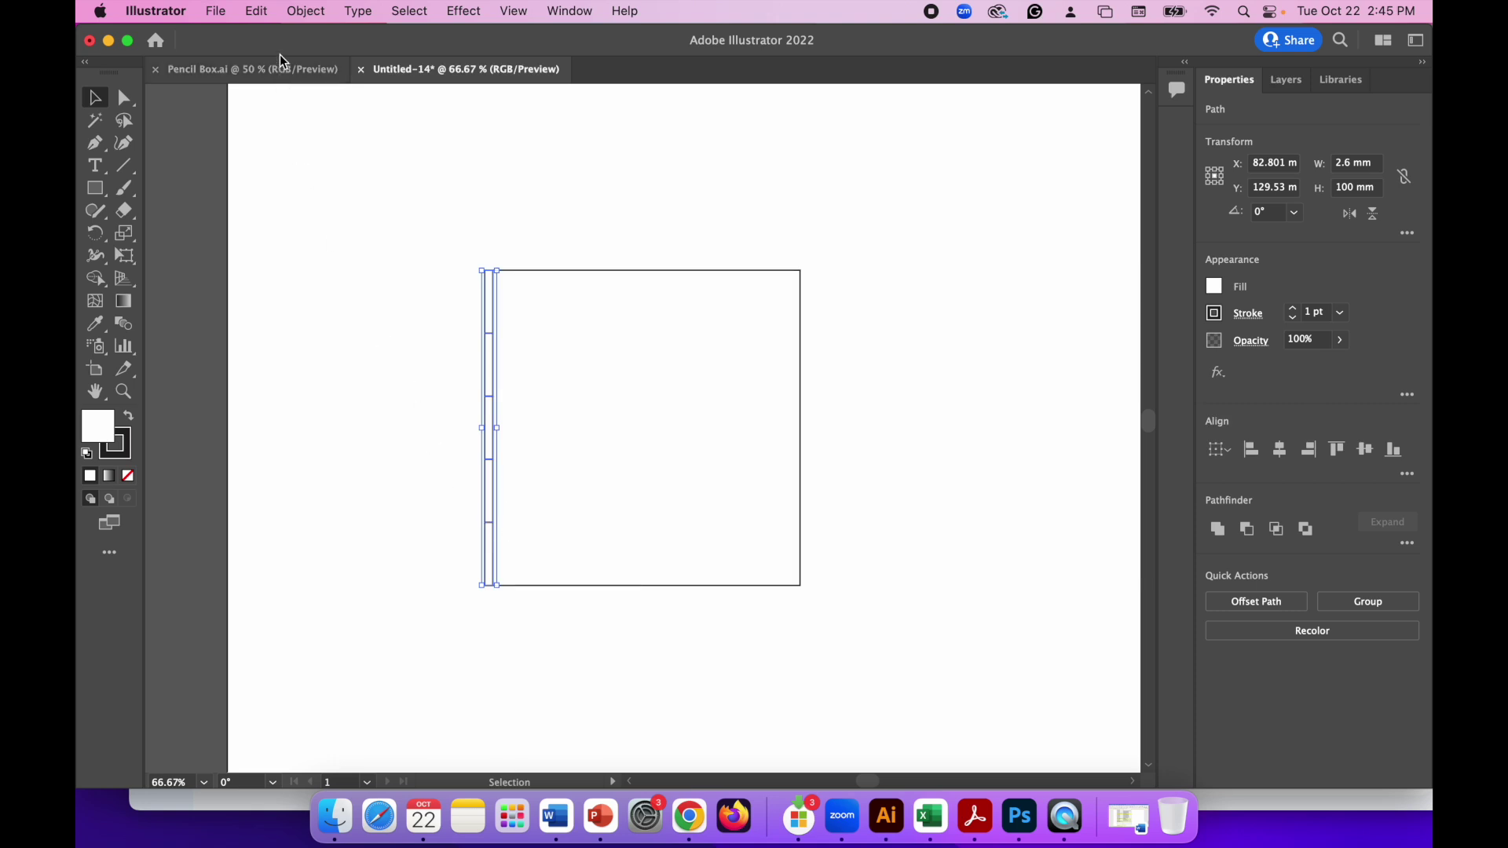
Copy the split bar and place a pasted copy along the square's right edge.
left_click(258, 11)
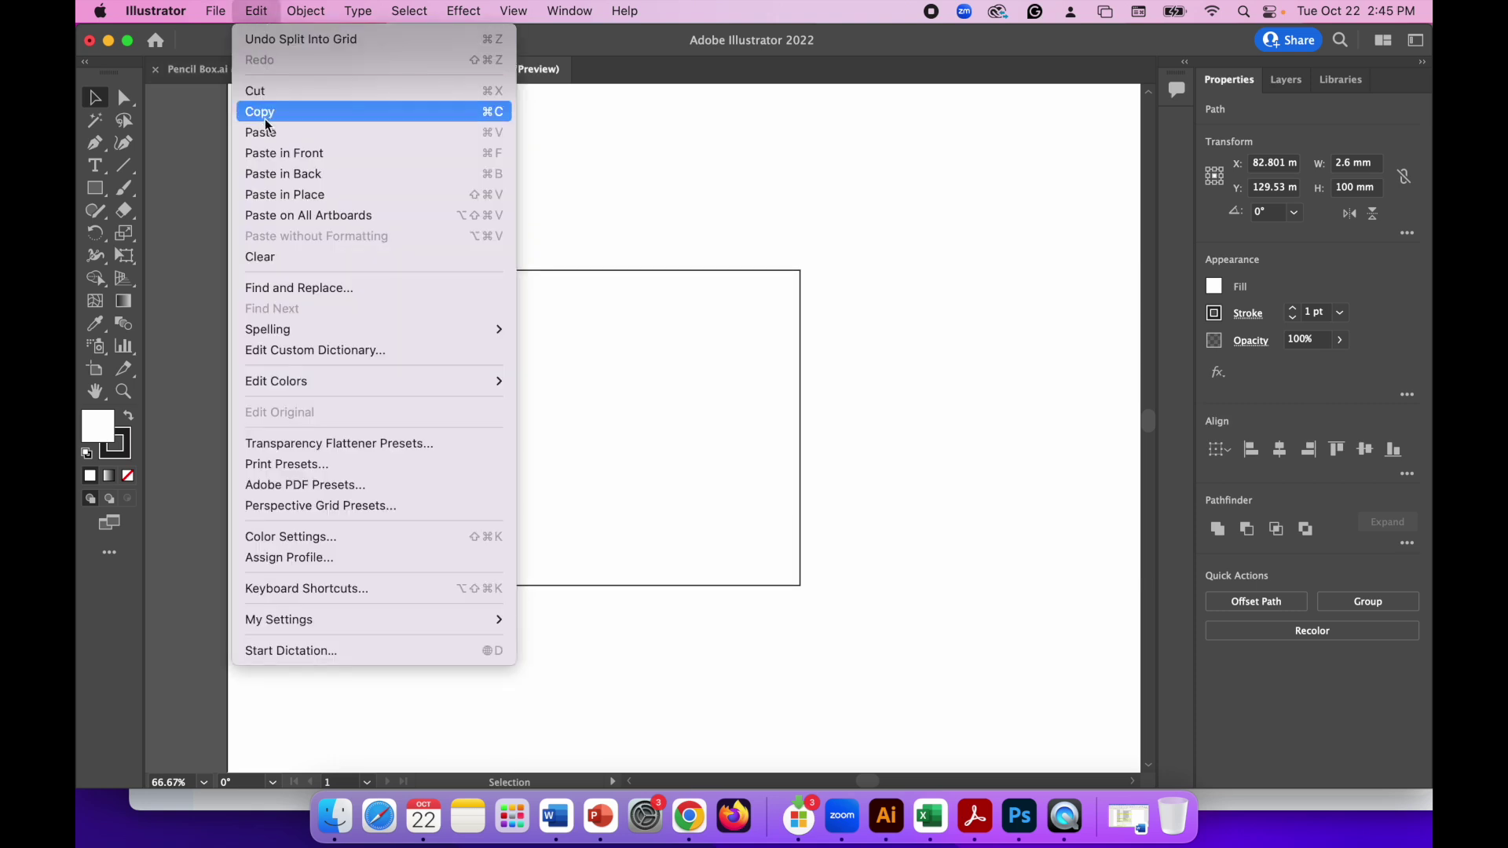
left_click(266, 116)
left_click(259, 11)
left_click(275, 131)
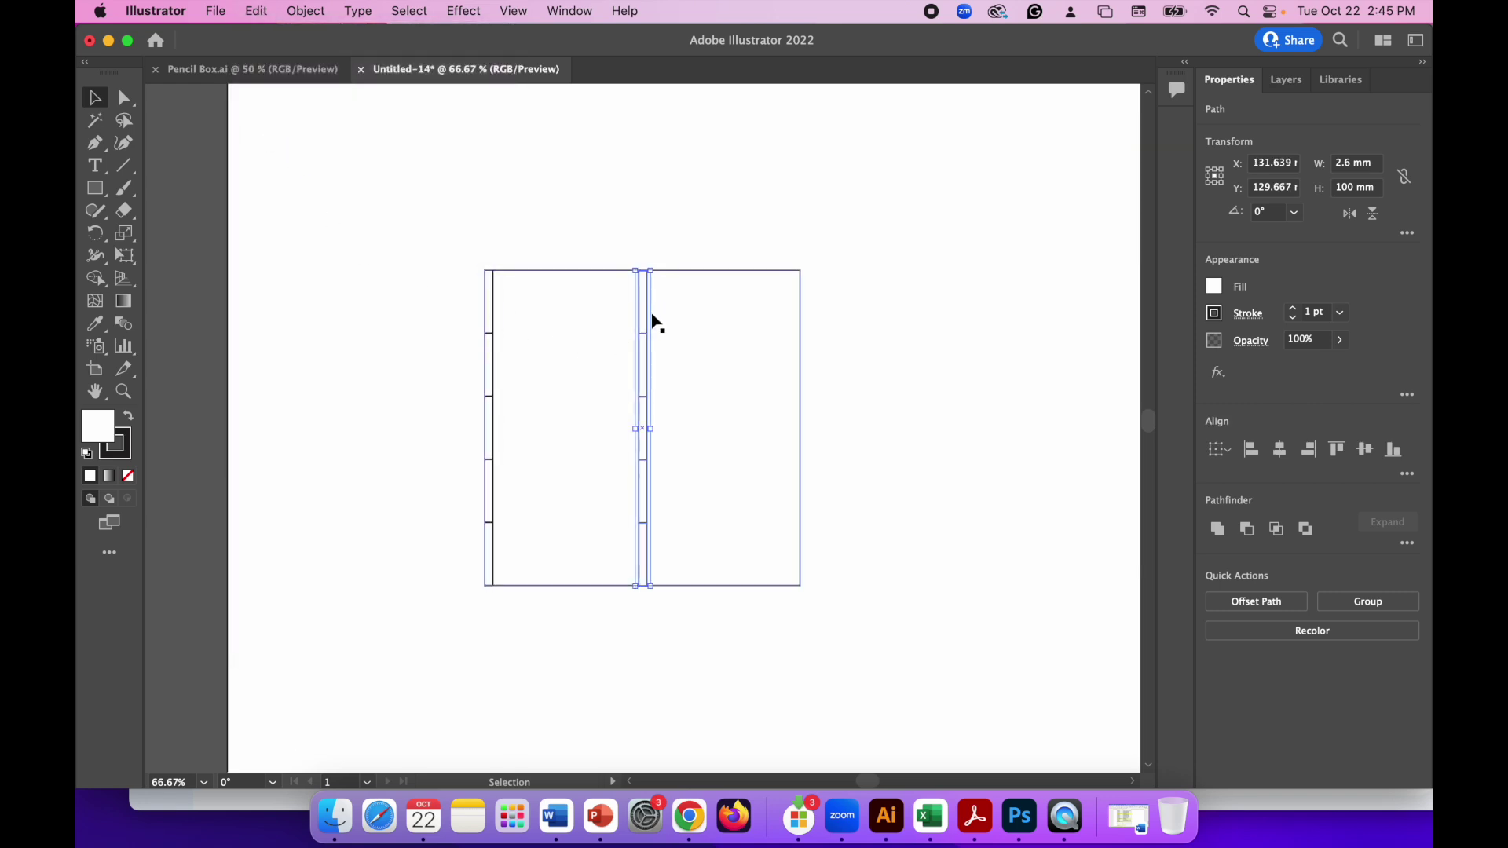
left_click_drag(650, 320, 800, 315)
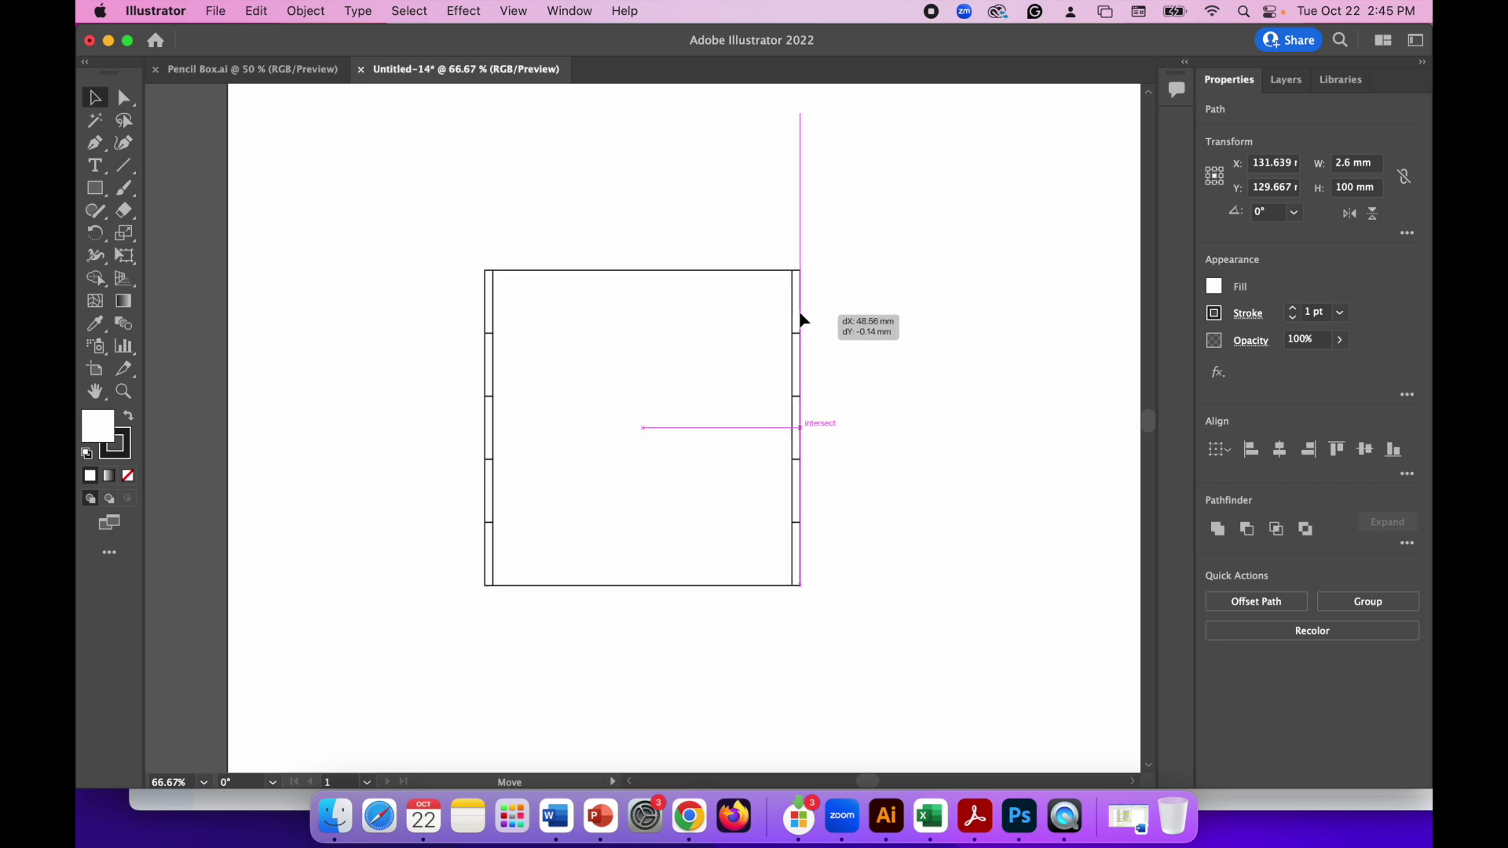
left_click_drag(801, 320, 802, 320)
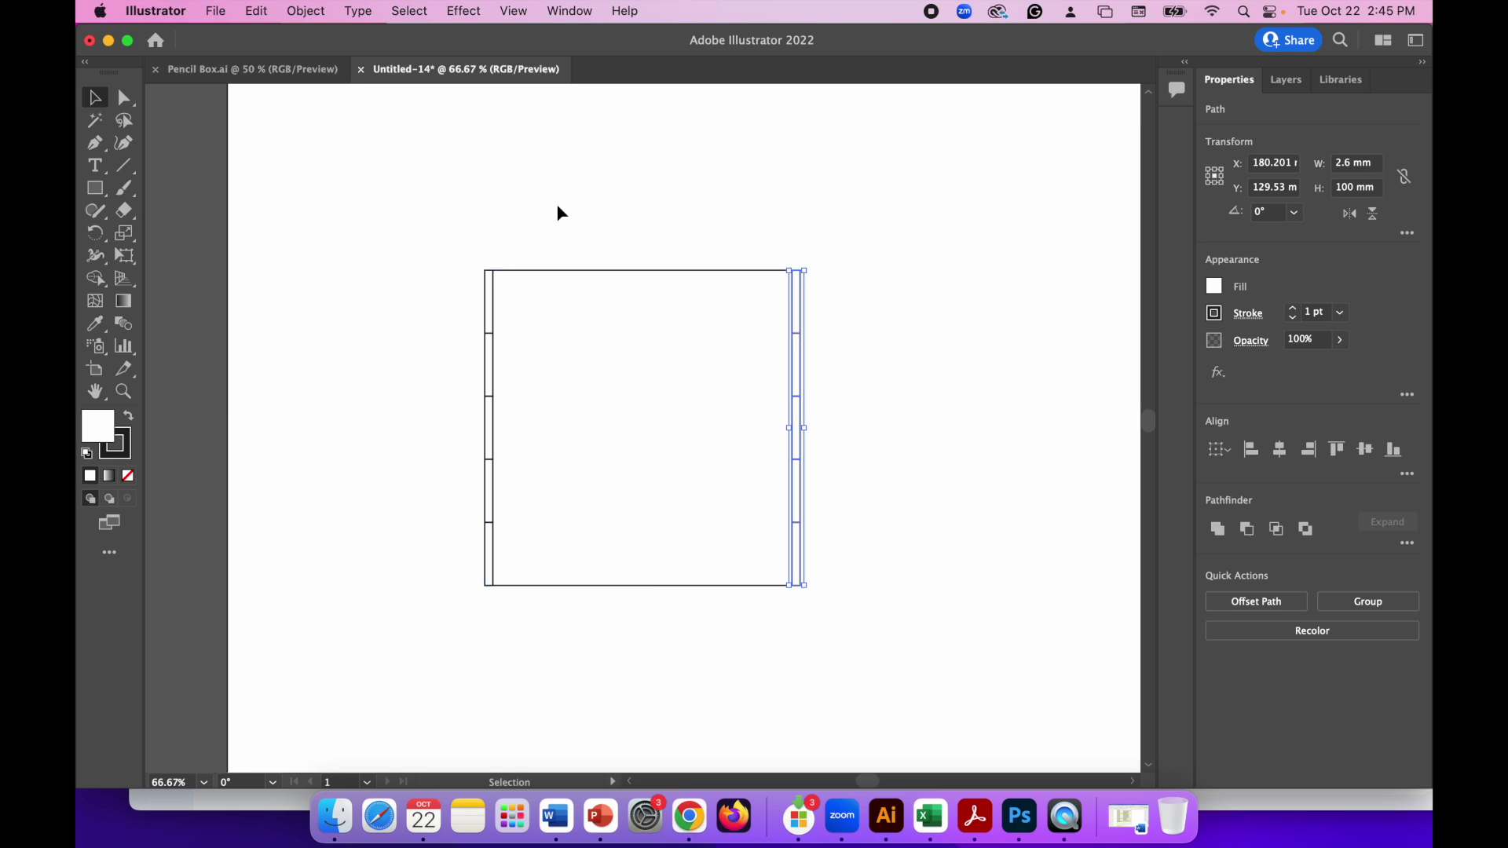
Paste another copy of the strip and rotate it 270° to lie horizontally across the middle.
left_click(257, 11)
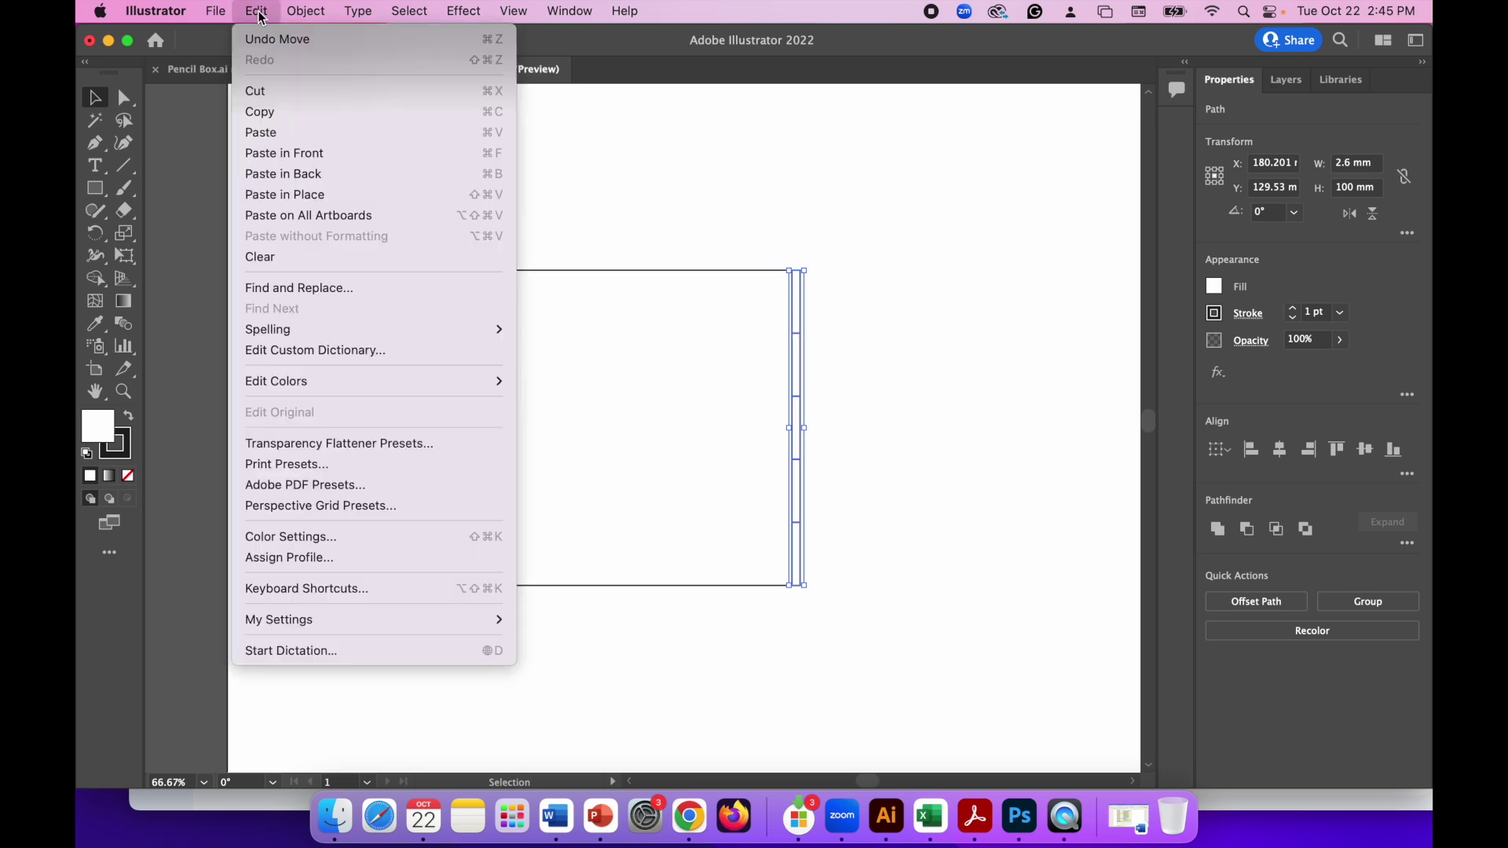
left_click(296, 133)
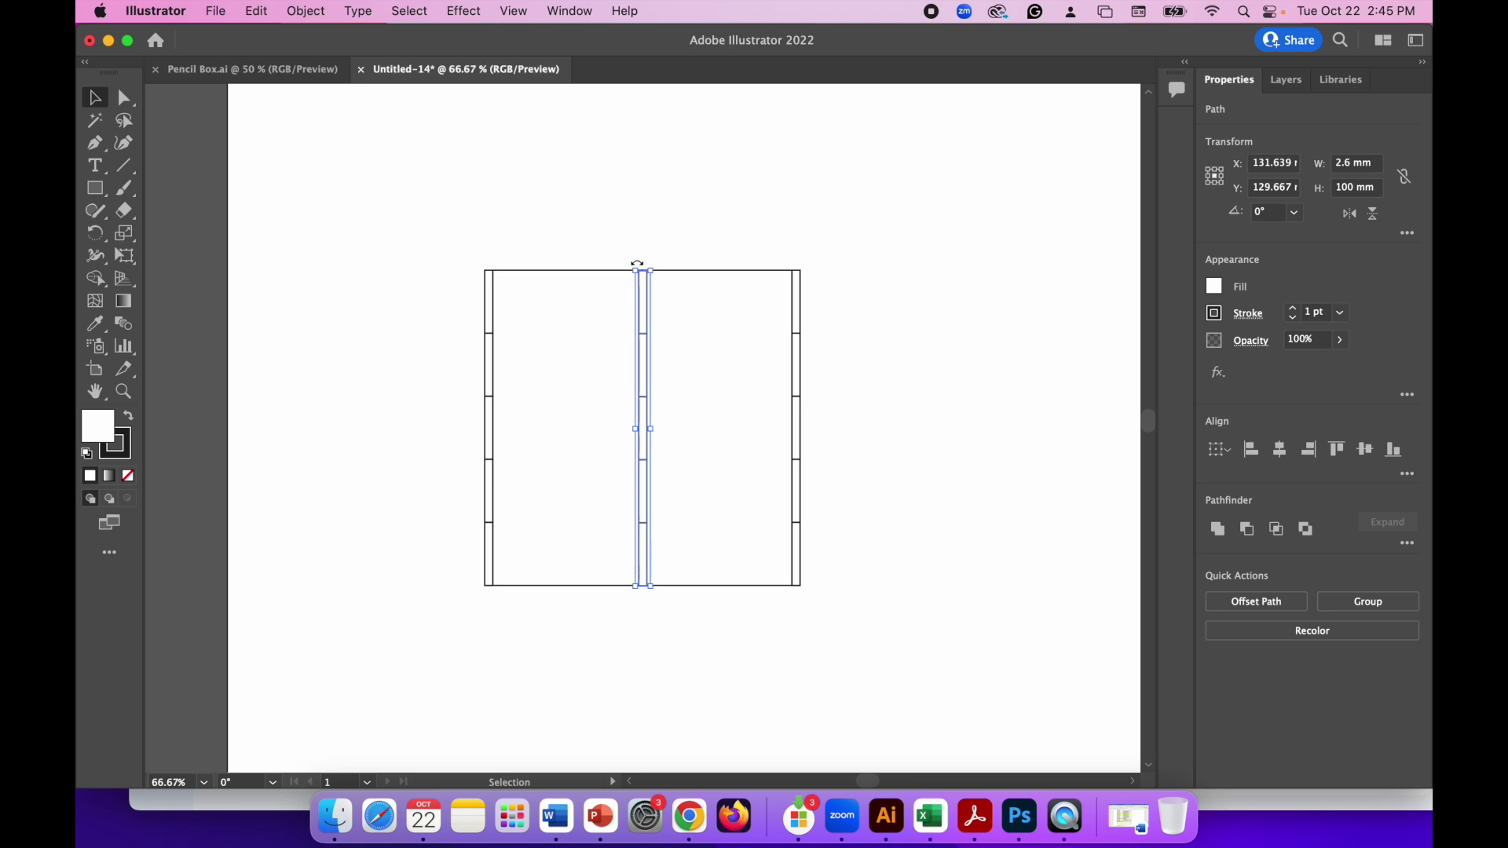
left_click_drag(637, 266, 757, 428)
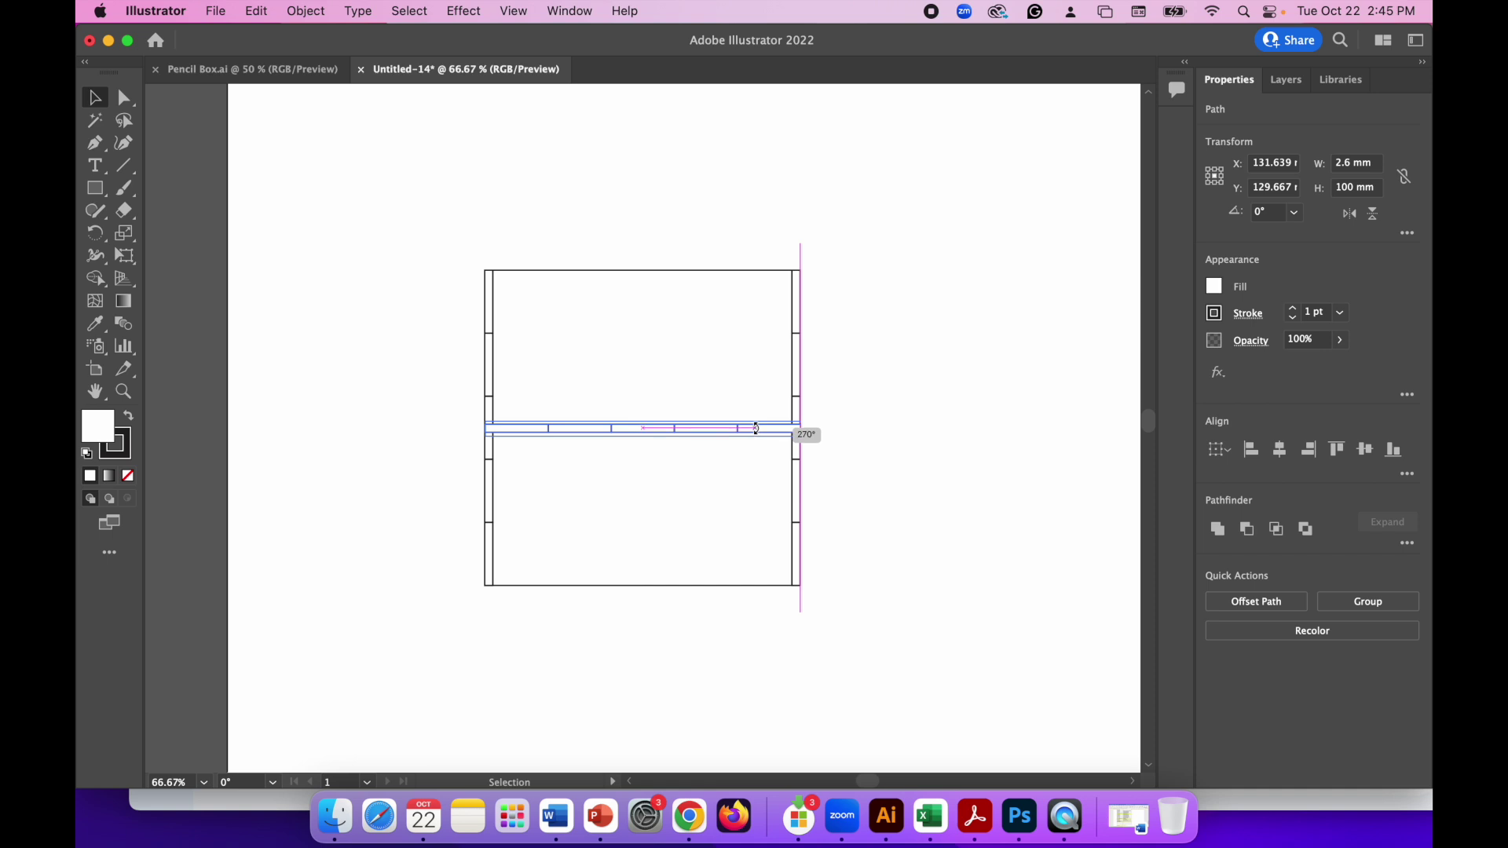
left_click_drag(756, 428, 750, 520)
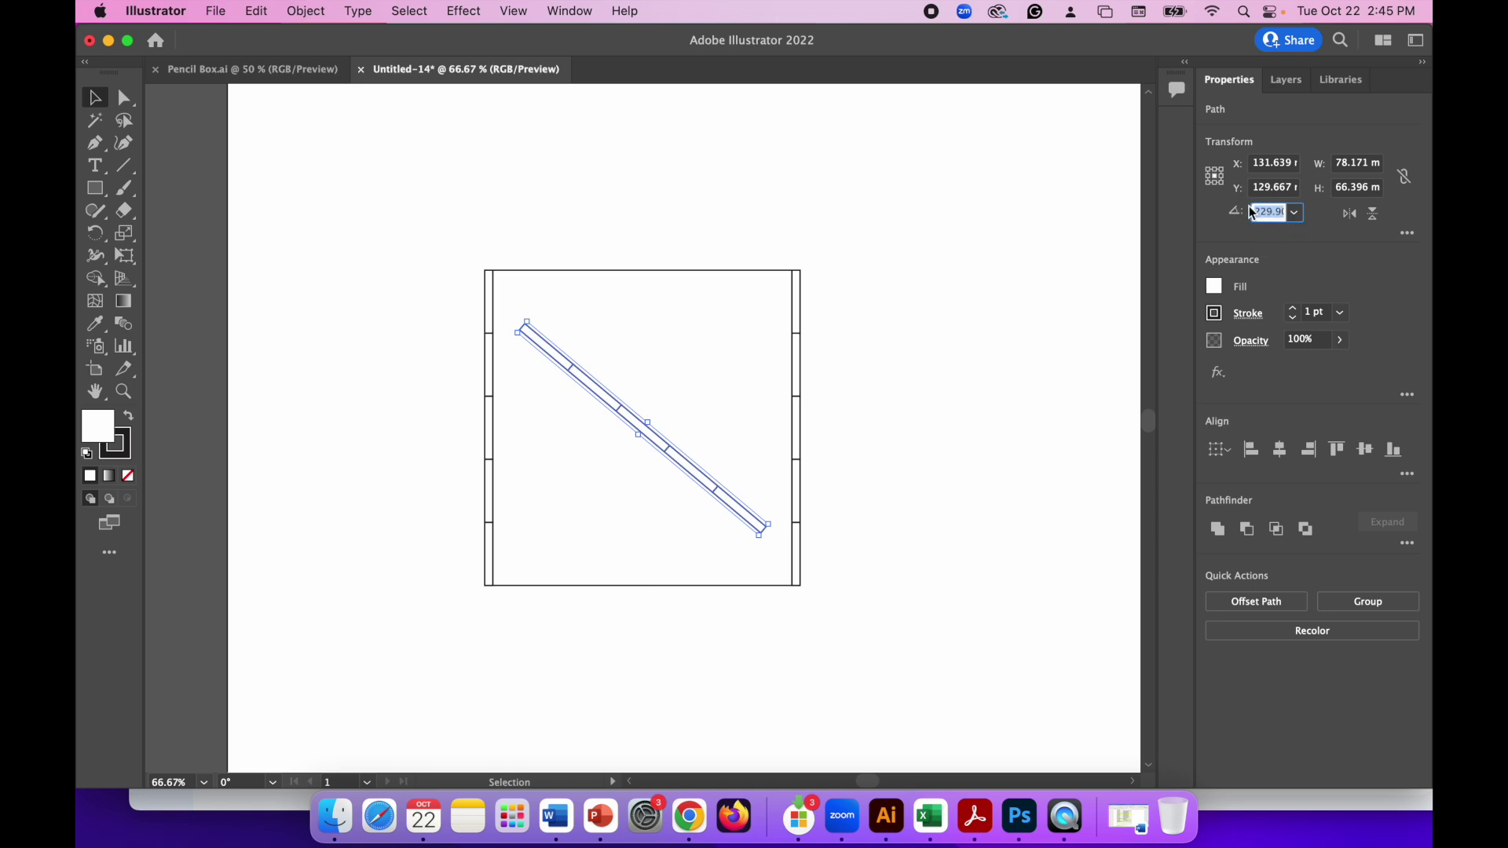
type("270")
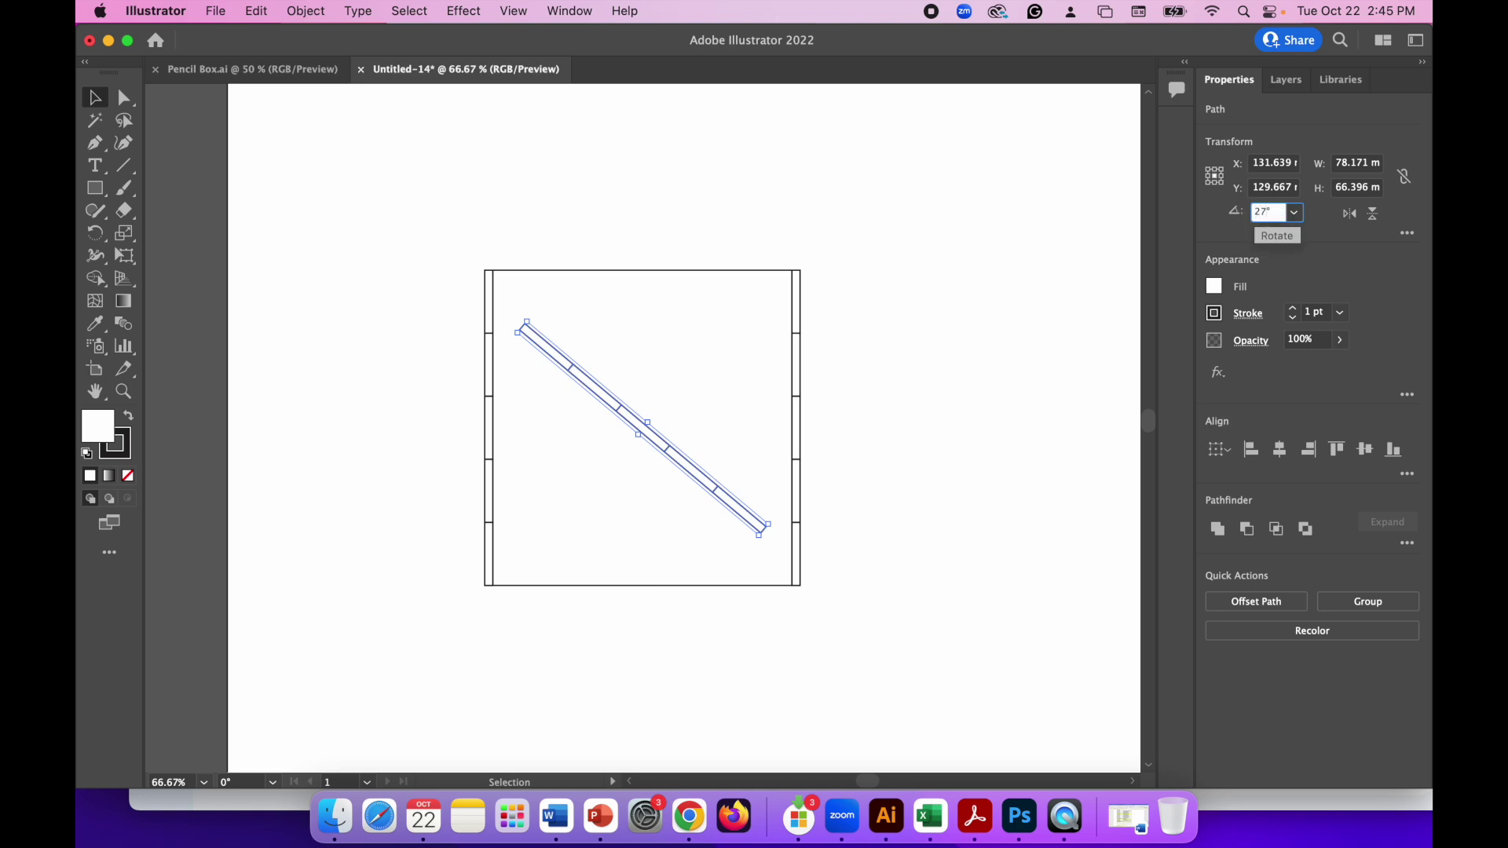
key("Return")
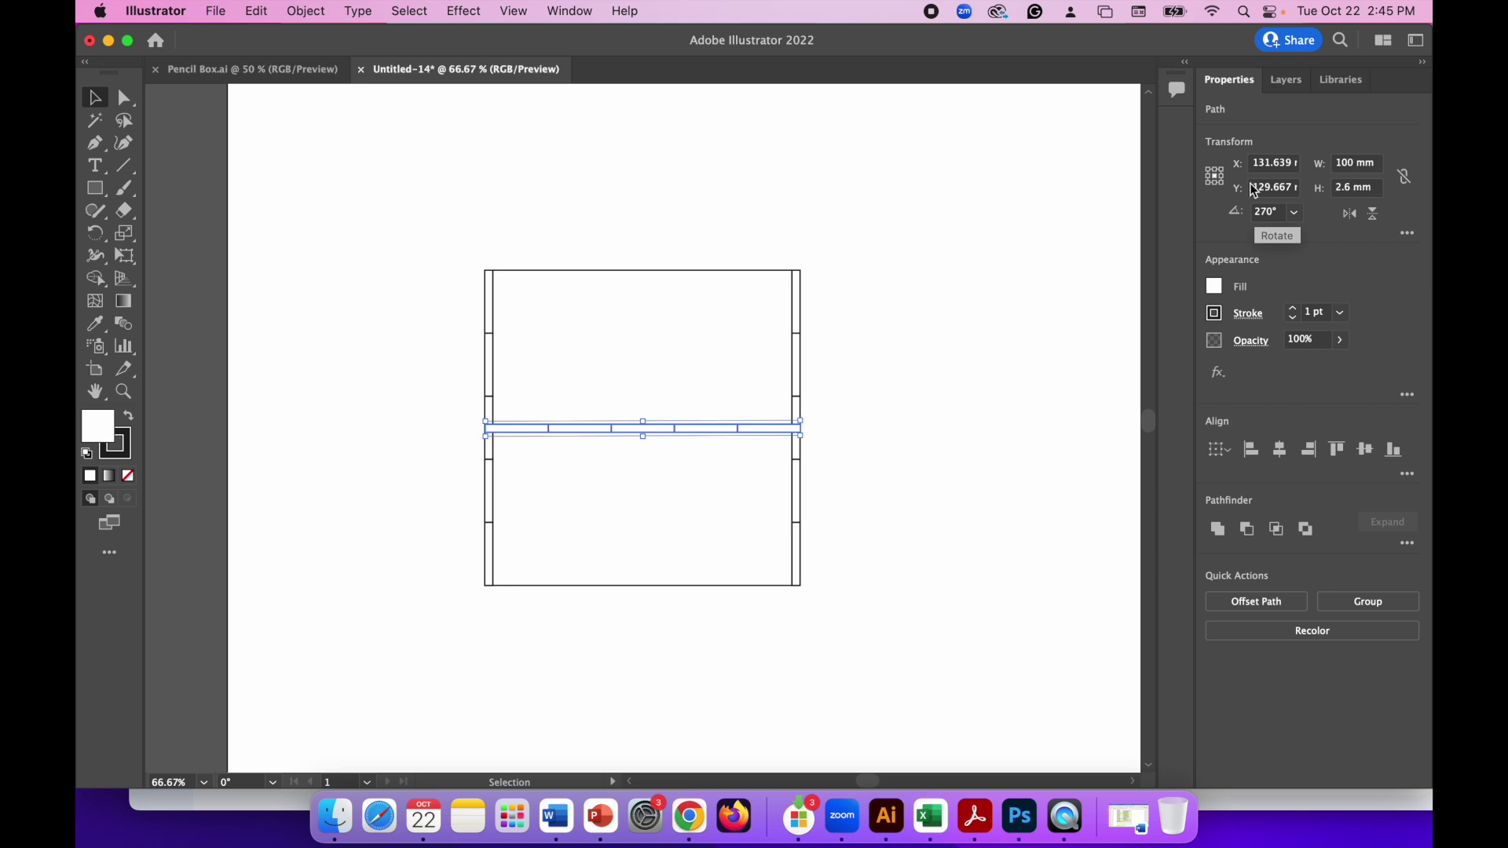
left_click(704, 406)
key("super+z")
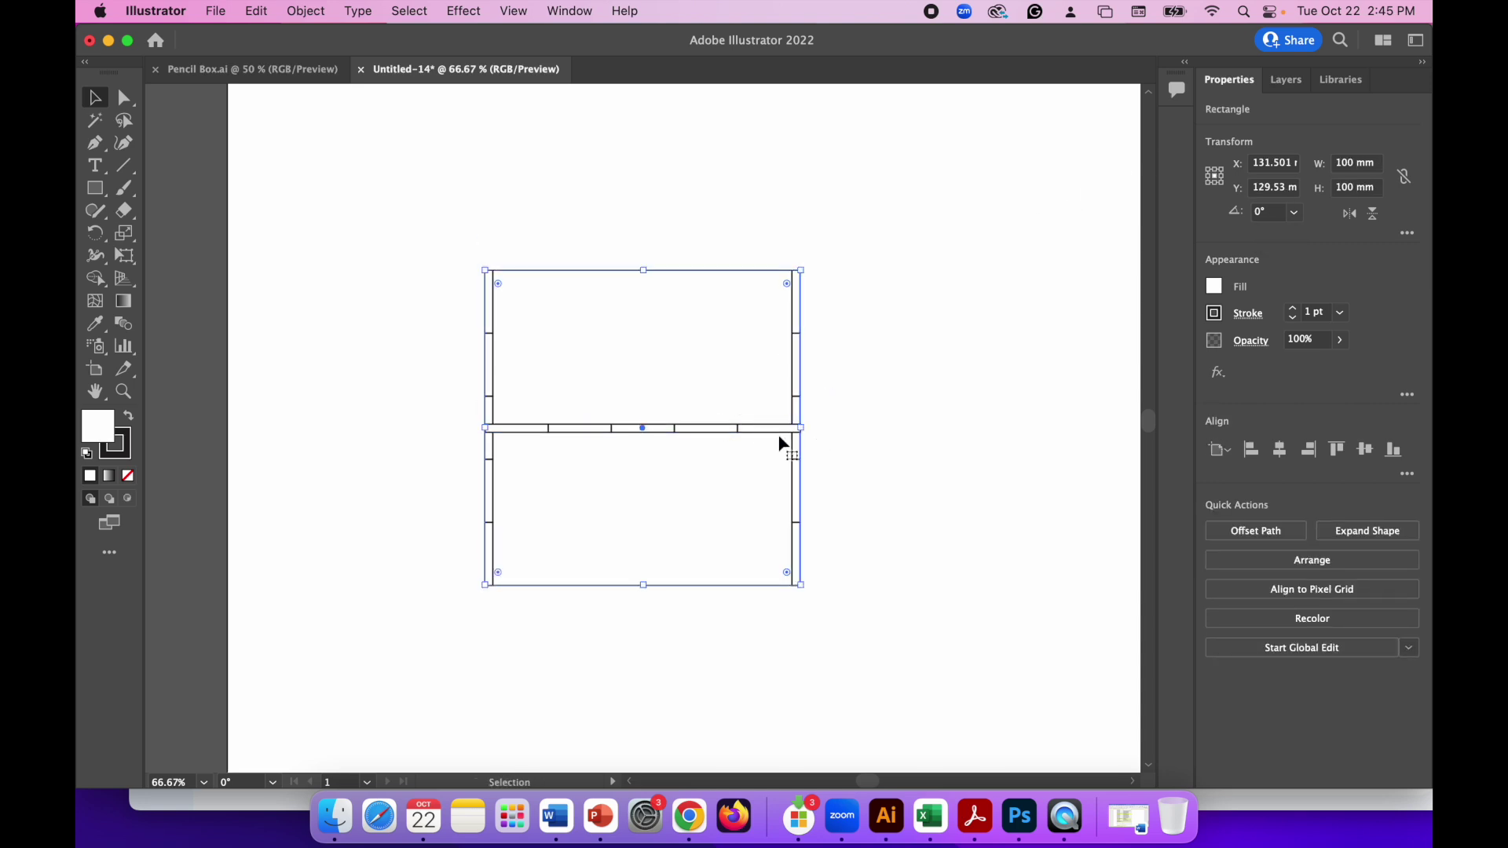
left_click(738, 434)
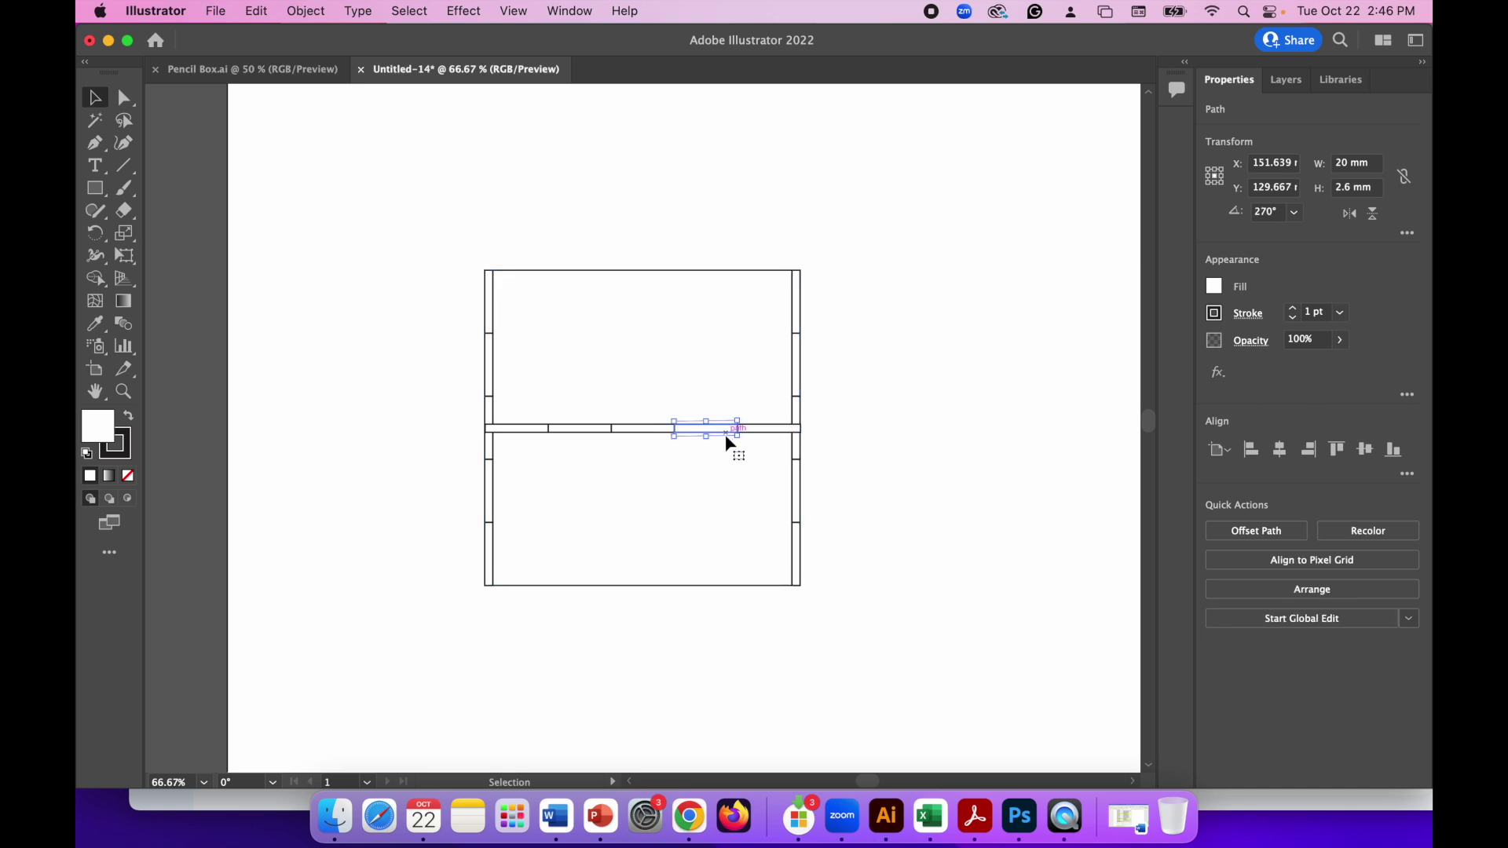
Select all pieces of the middle strip and move it onto the square's top edge.
left_click(943, 439)
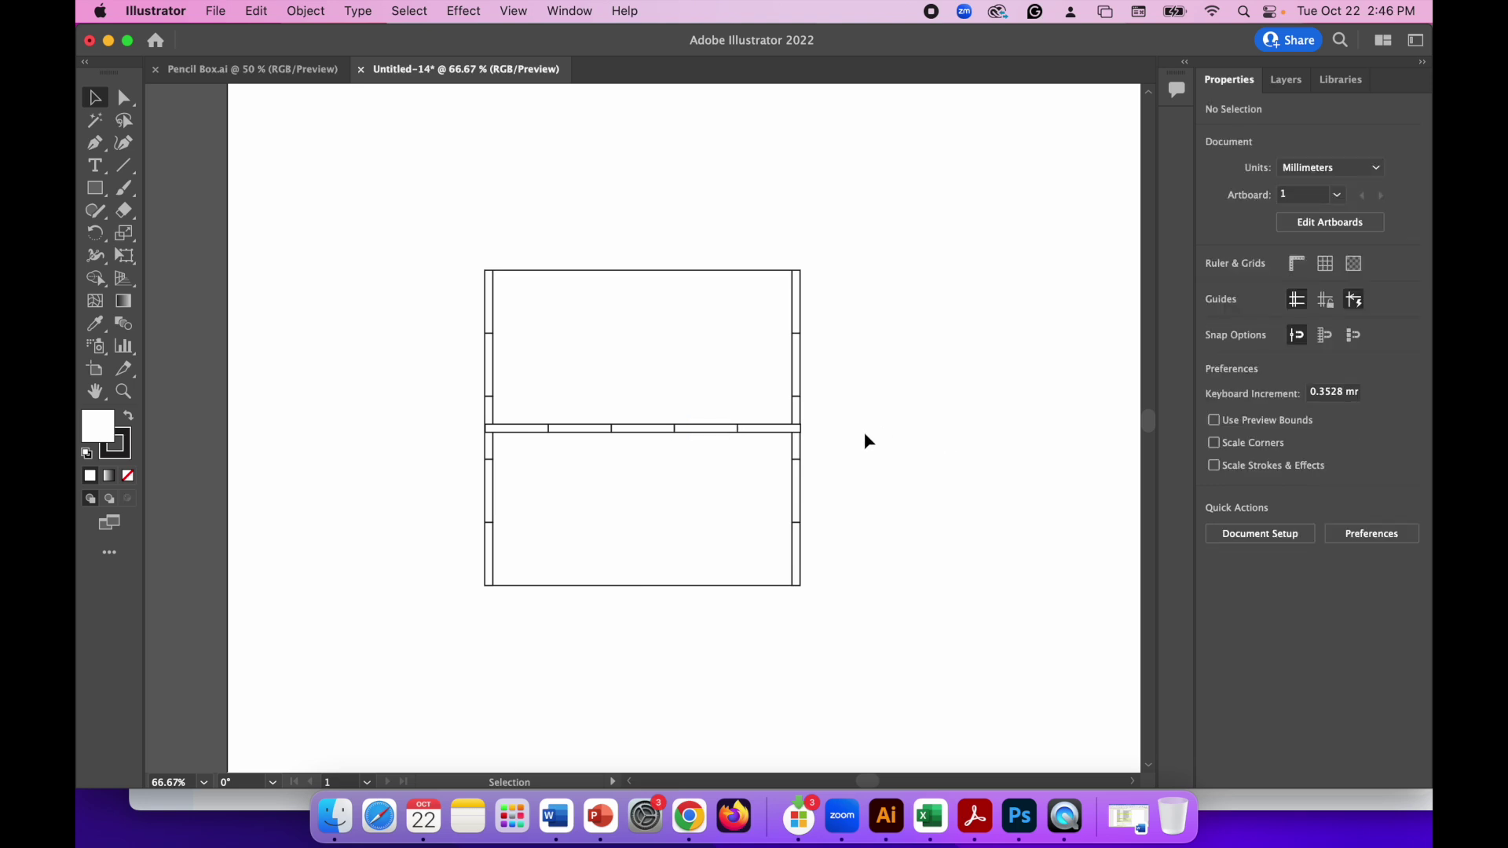
left_click(754, 430)
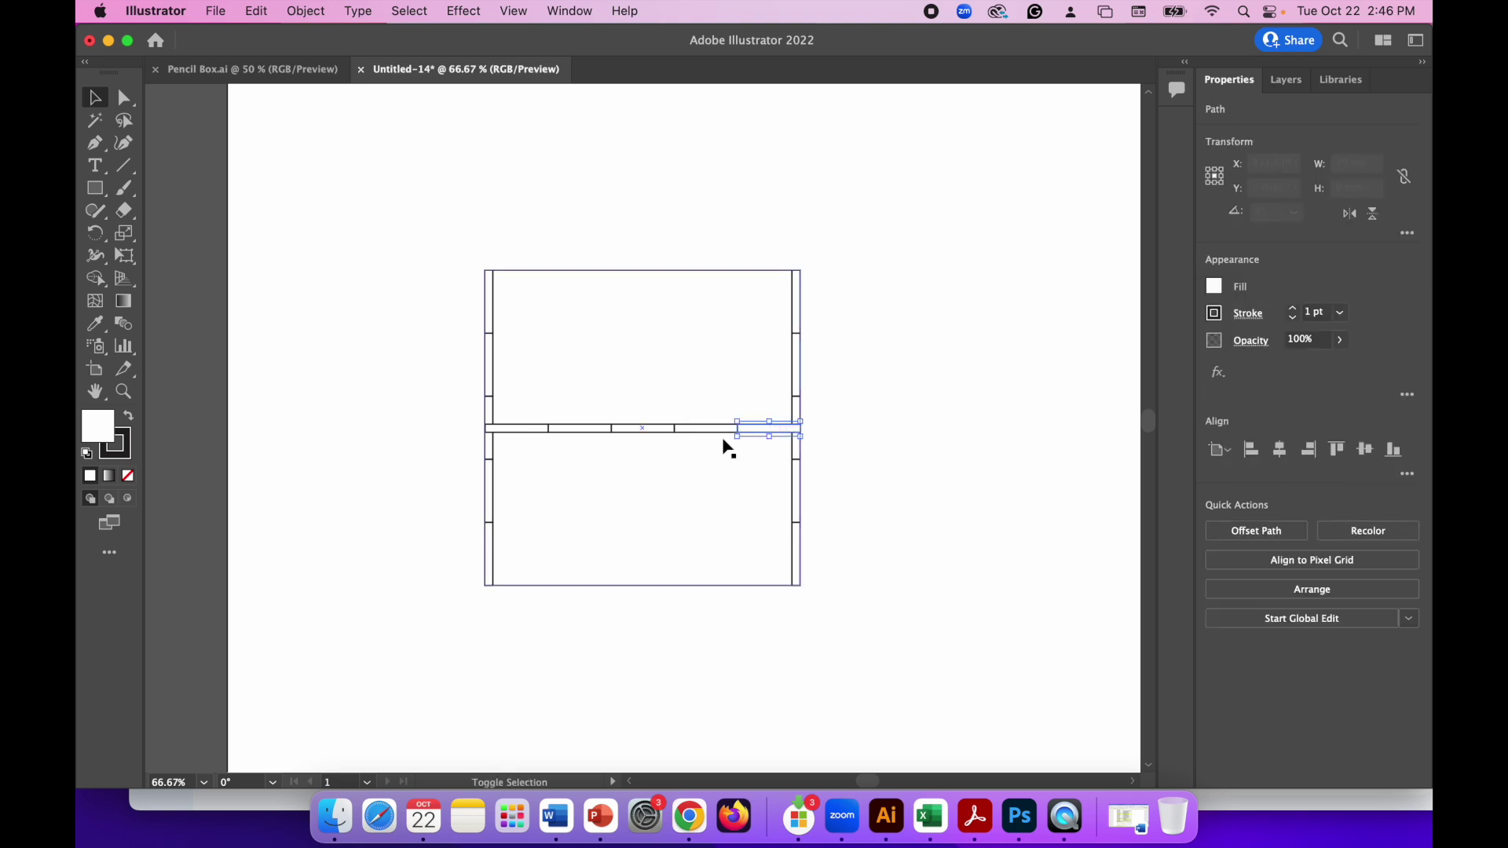
left_click(620, 431, "shift")
left_click(585, 432, "shift")
left_click(520, 432, "shift")
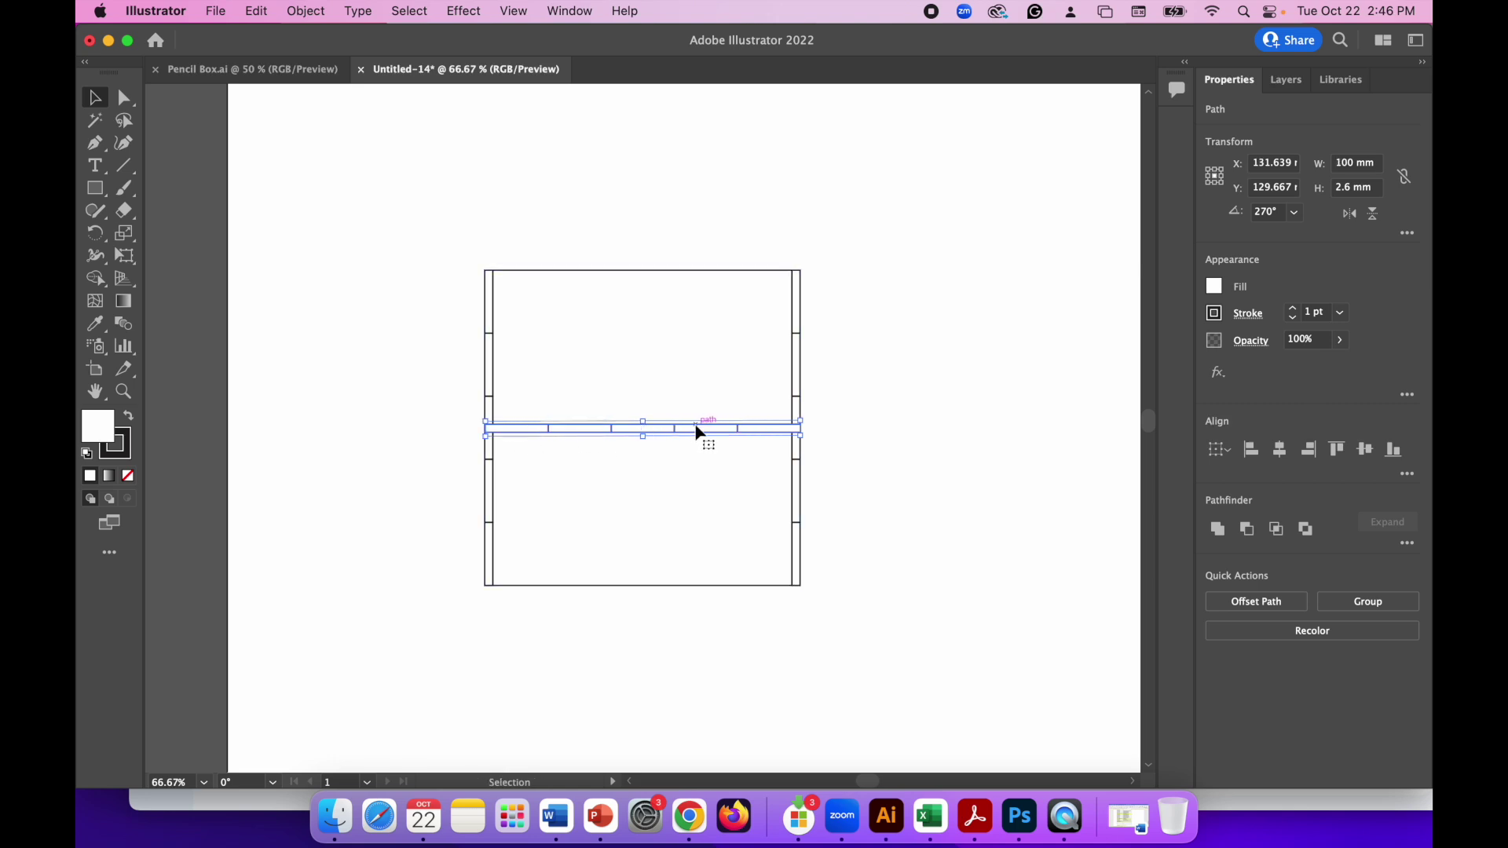
left_click_drag(699, 432, 695, 274)
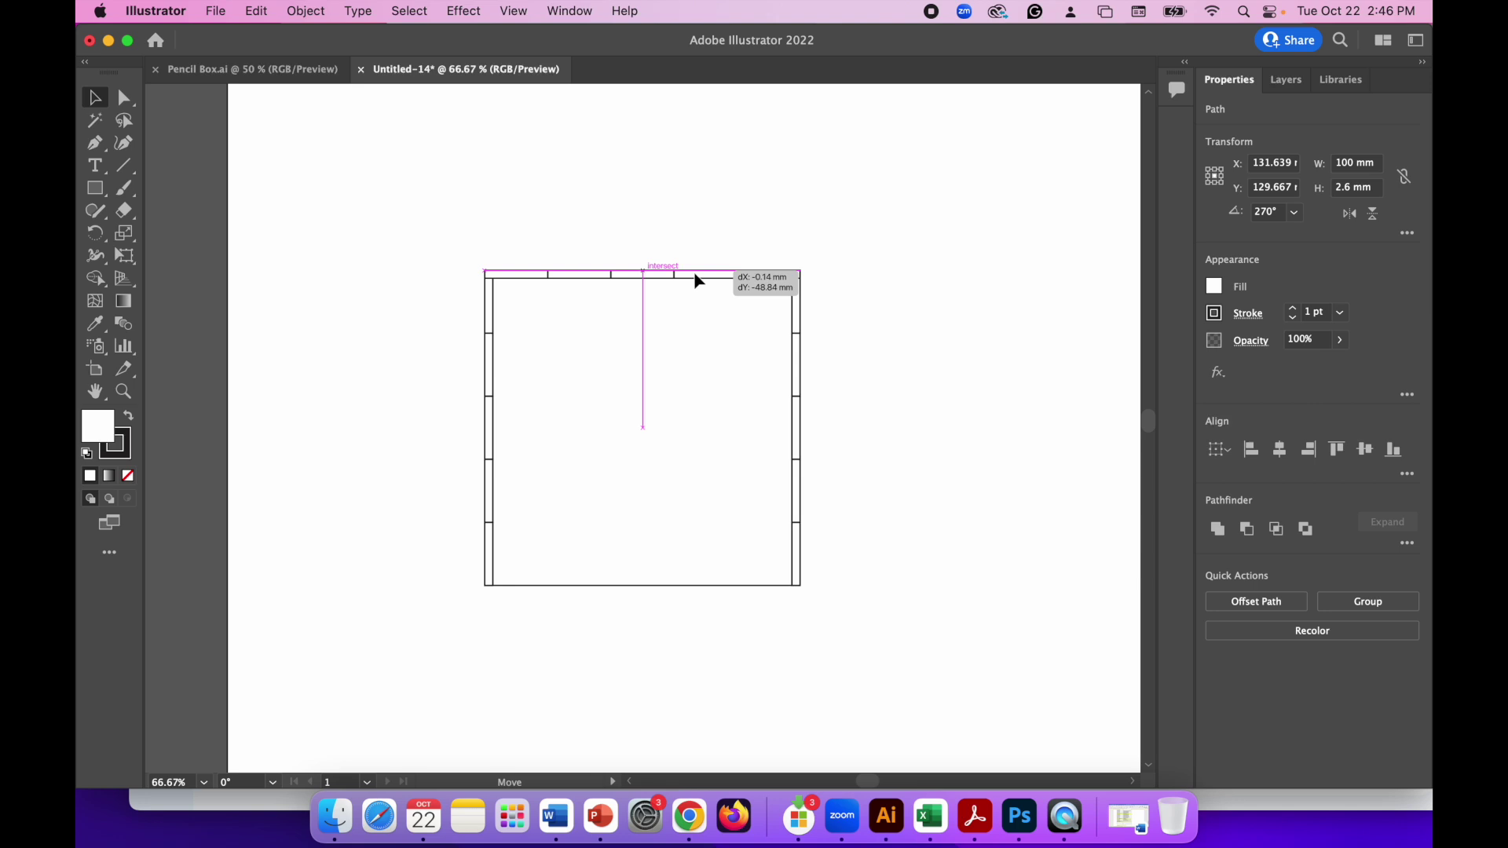
left_click_drag(695, 275, 695, 275)
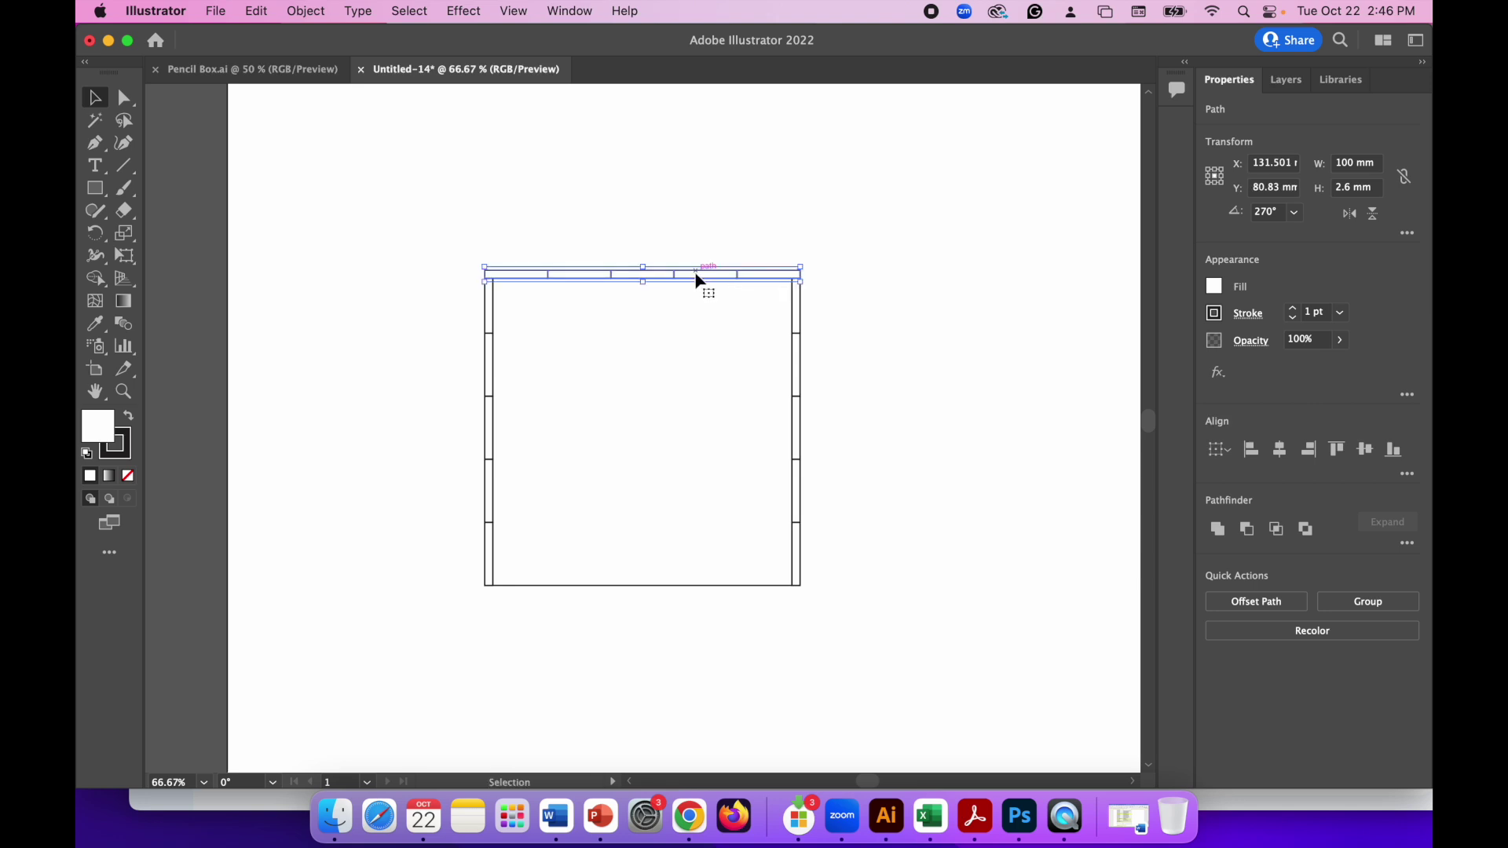
Copy the top strip and place the pasted copy along the square's bottom edge.
right_click(695, 274)
left_click(711, 314)
right_click(893, 286)
left_click(921, 334)
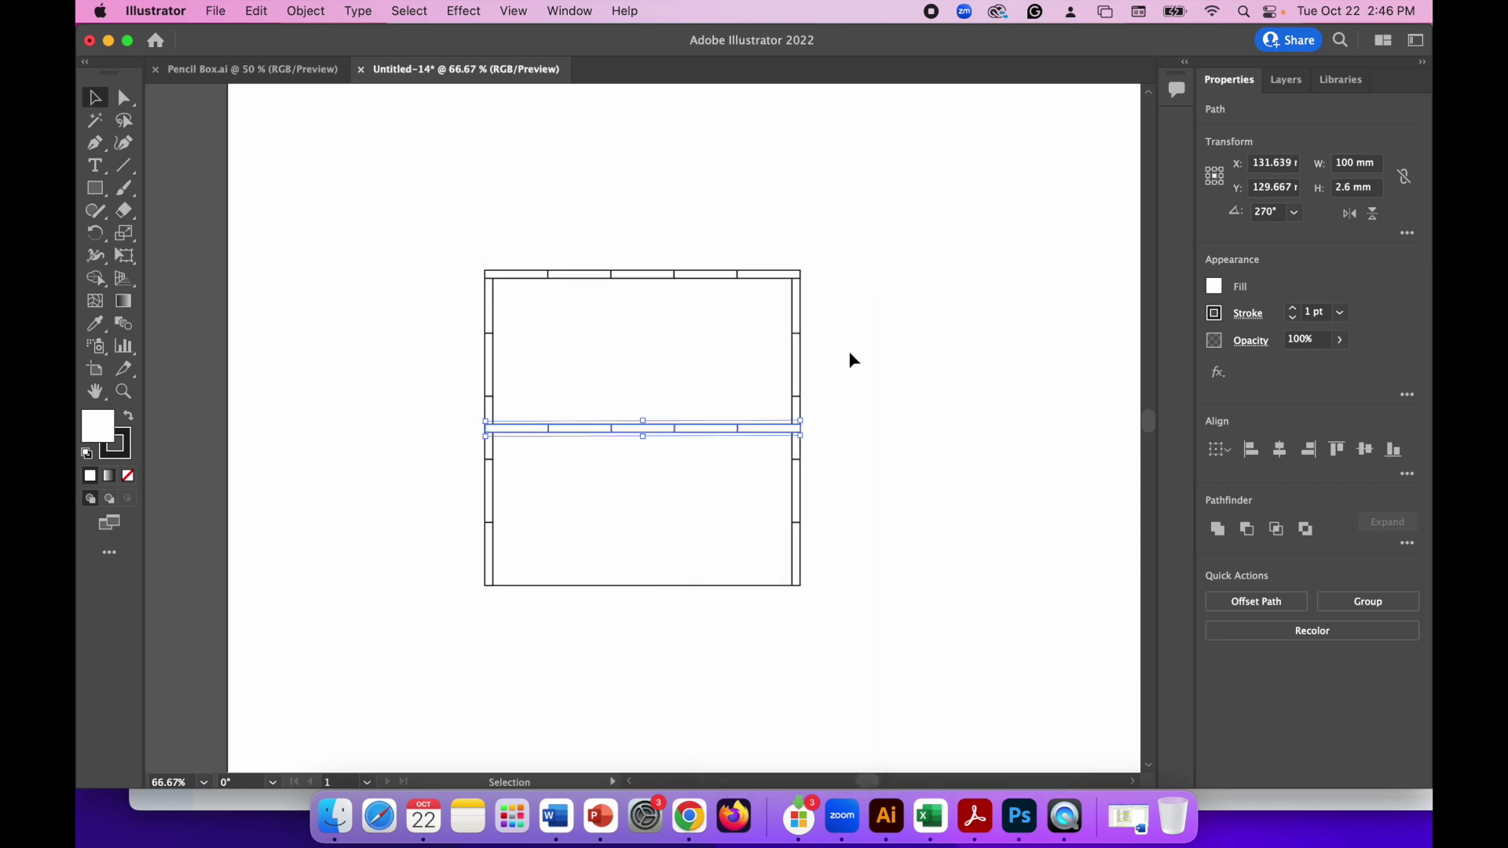
left_click_drag(684, 437, 683, 587)
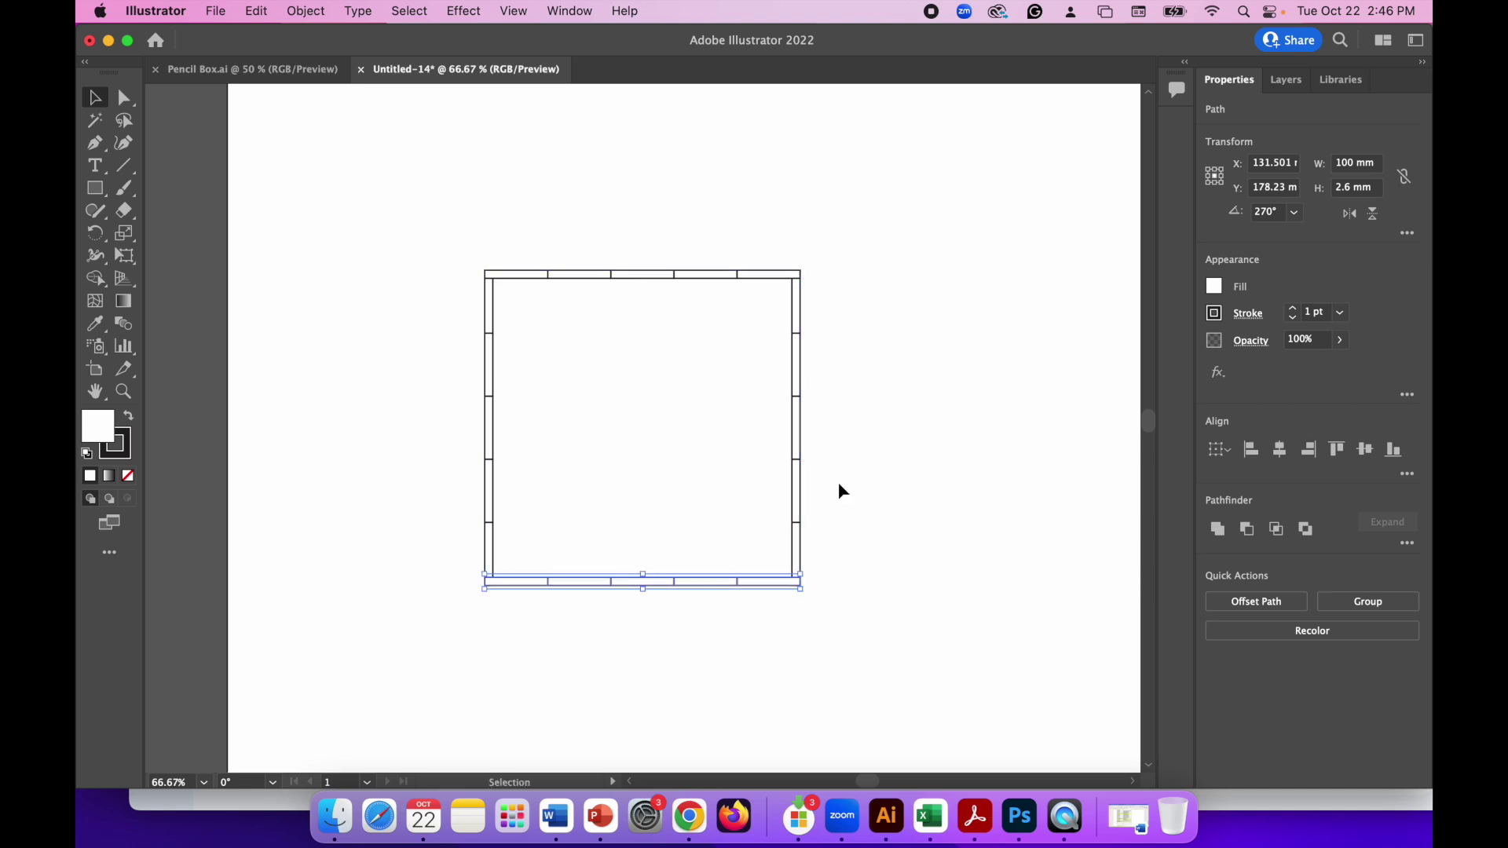
left_click(979, 369)
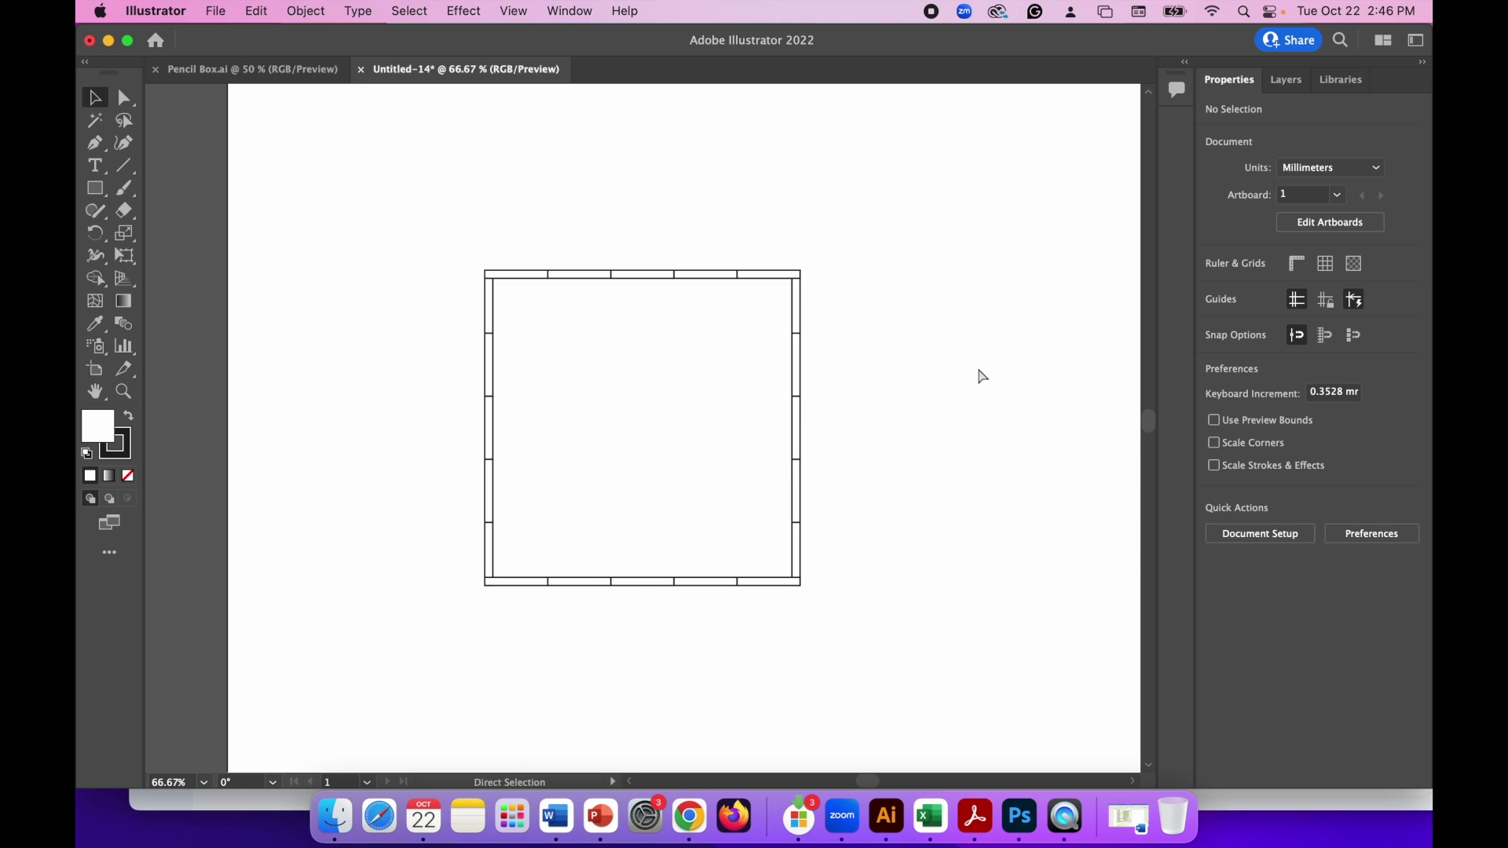
key("super+equal")
key("super+equal")
key("super+minus")
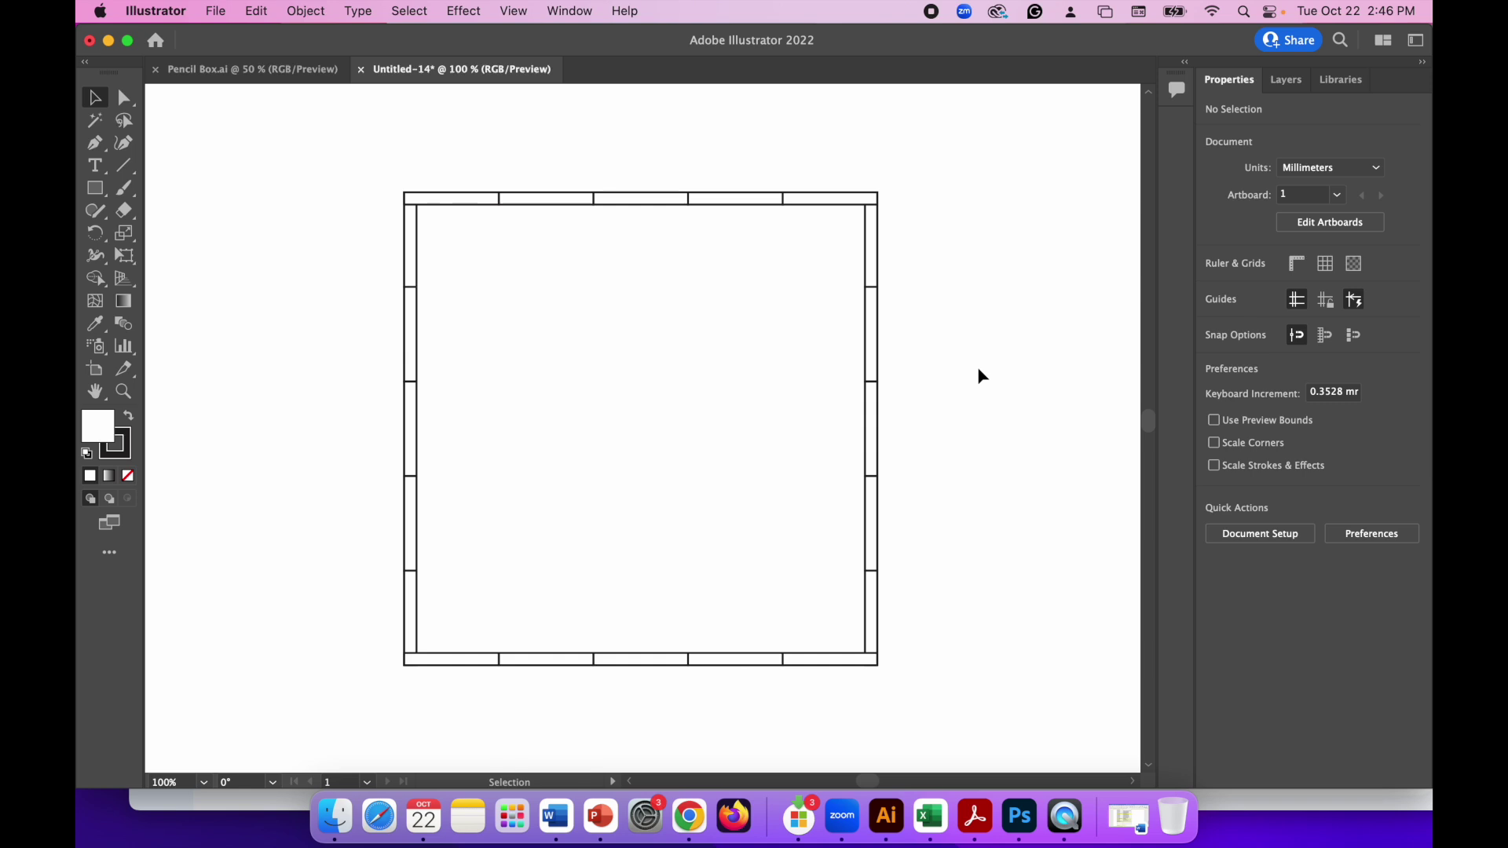
key("super+minus")
key("super+minus")
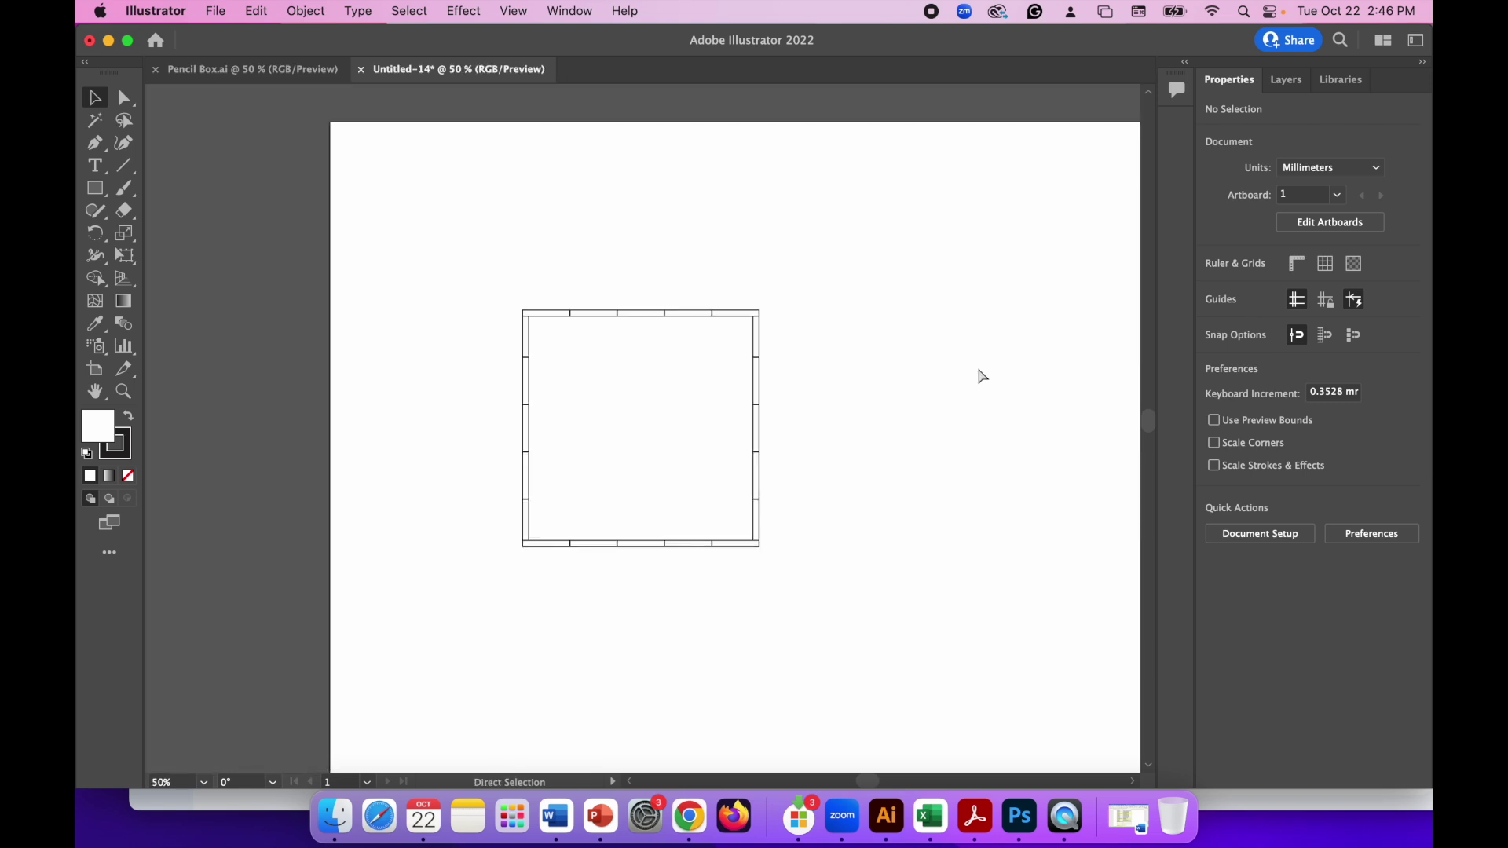
Copy the whole jointed panel and paste two copies in a row to its right.
left_click_drag(868, 777, 881, 778)
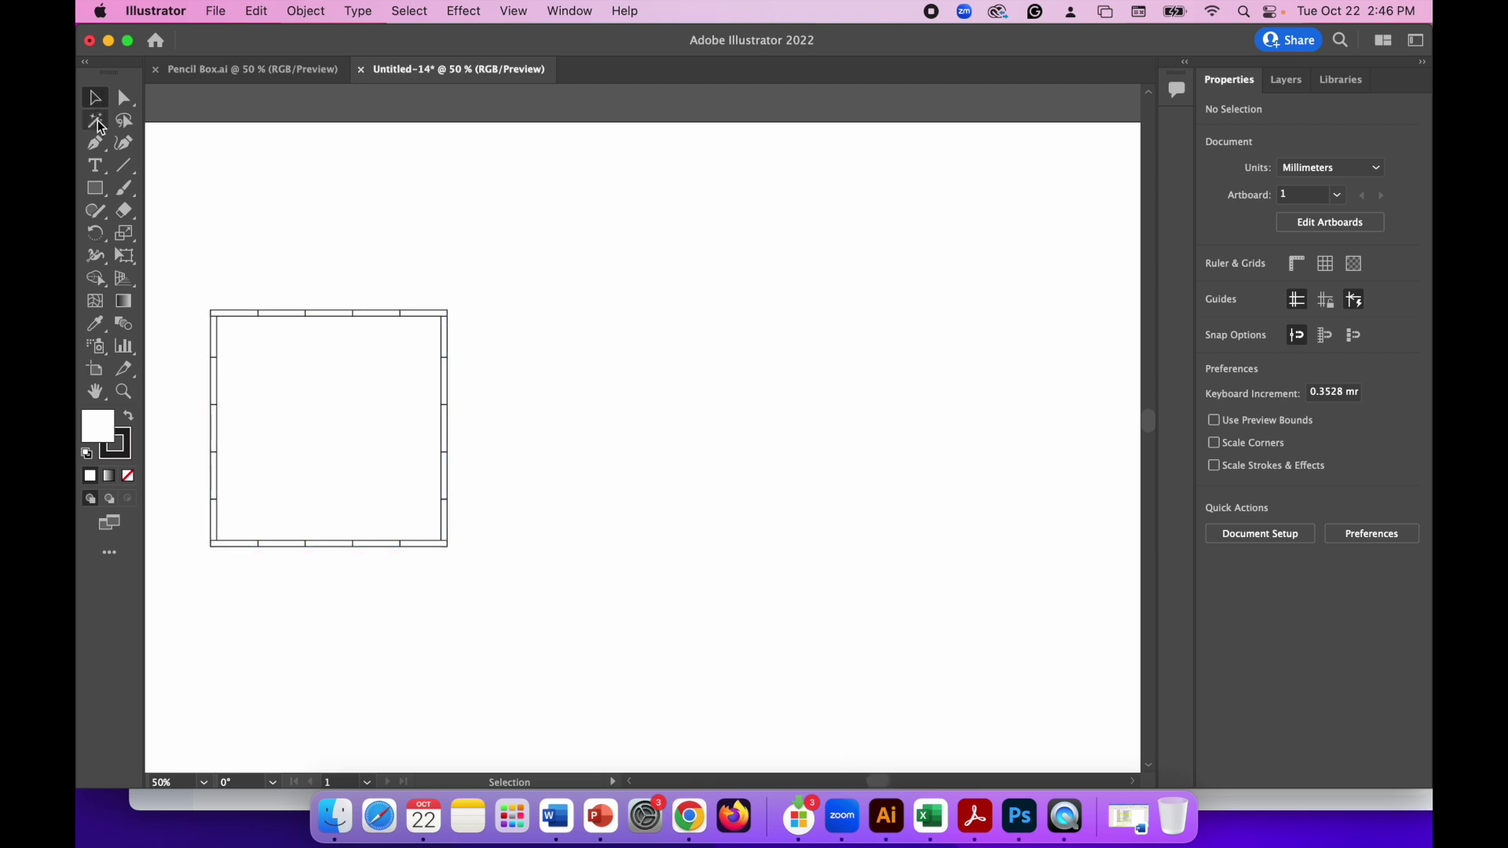
left_click_drag(195, 276, 496, 587)
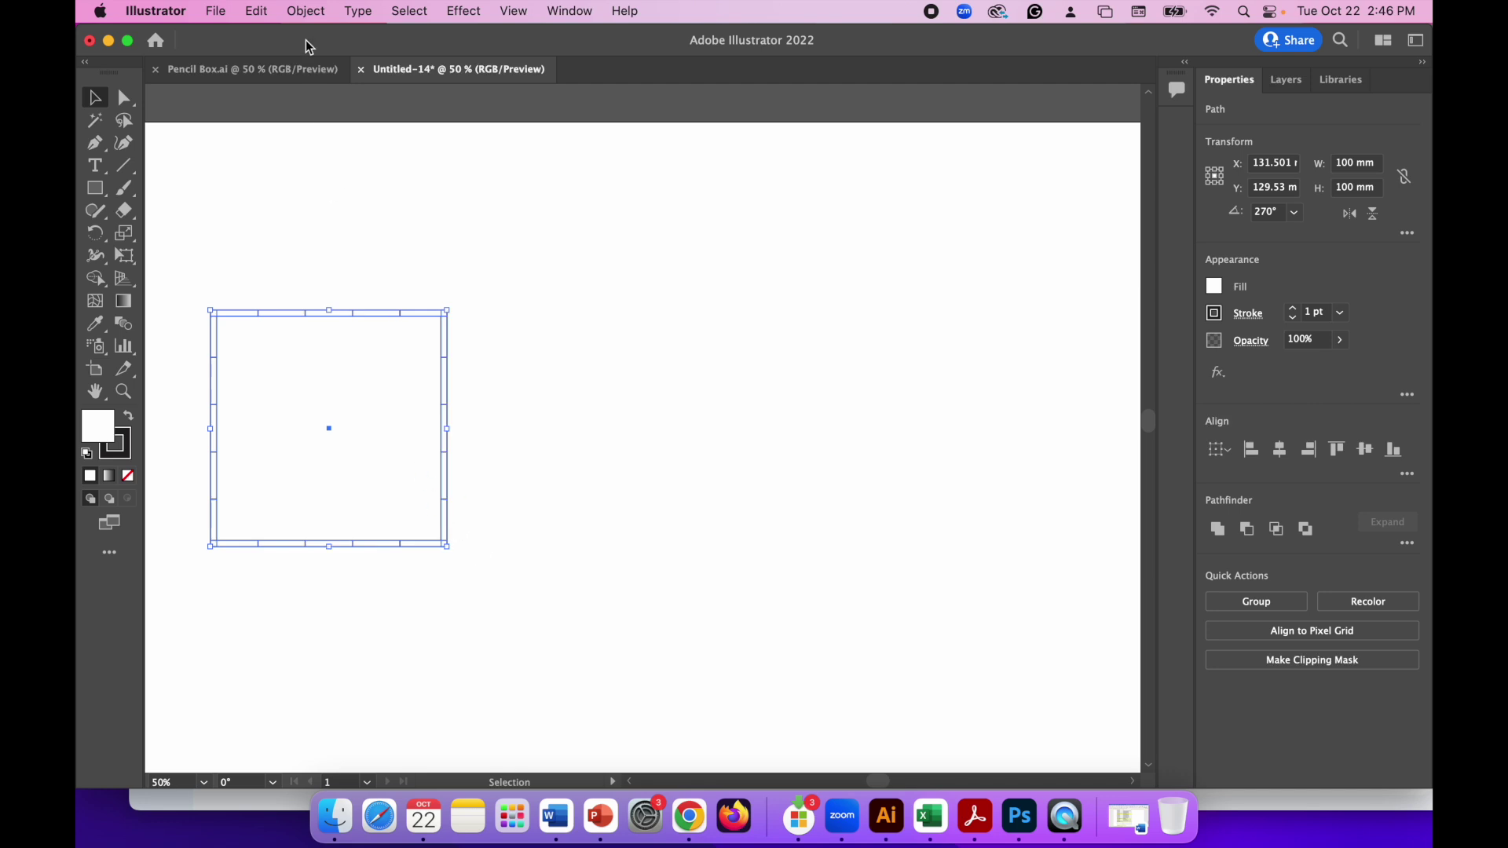
left_click(260, 11)
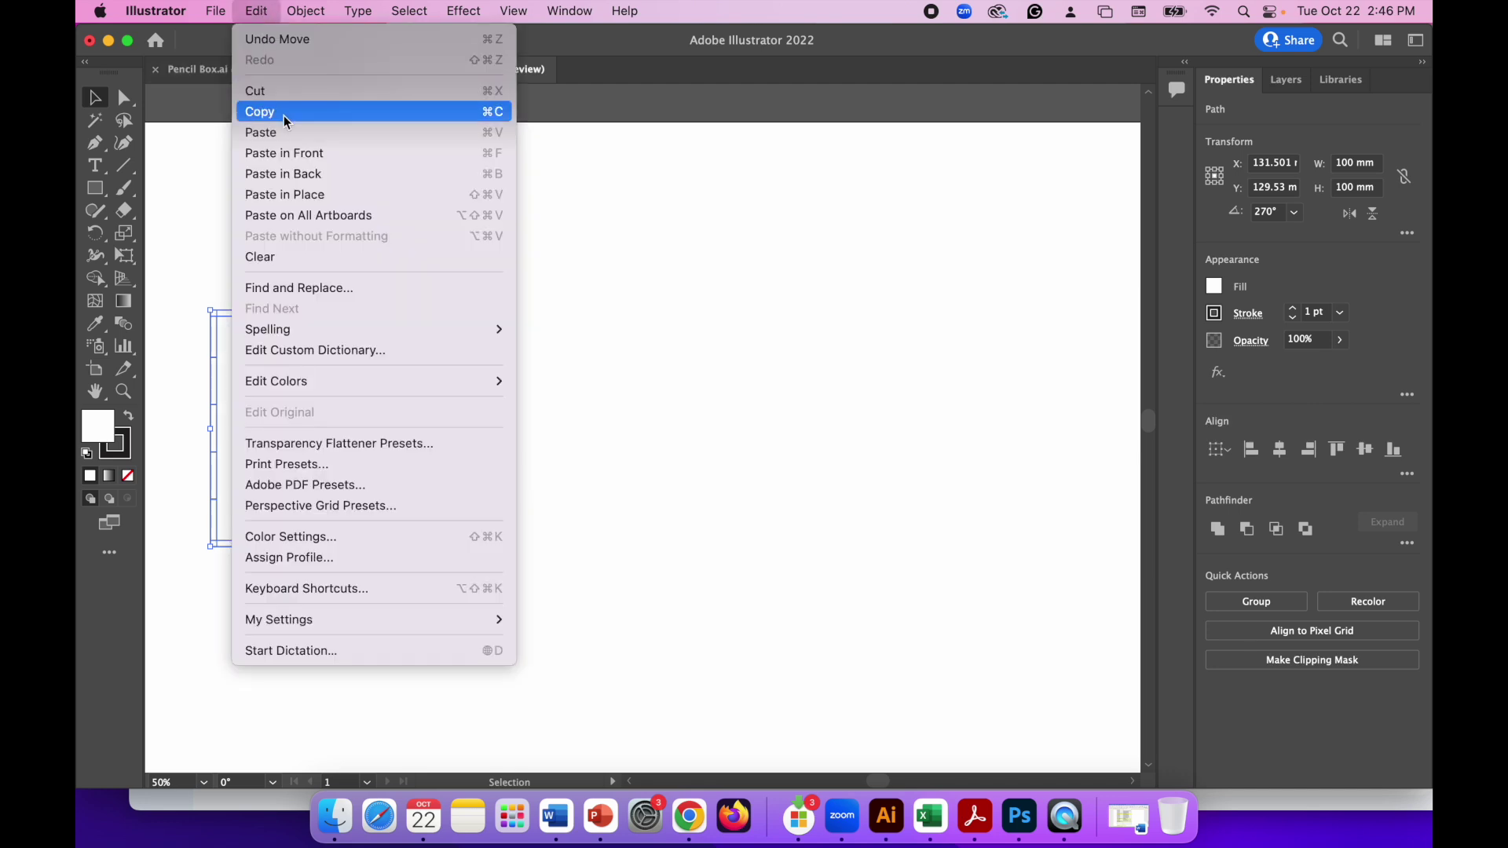
left_click(284, 115)
left_click(256, 11)
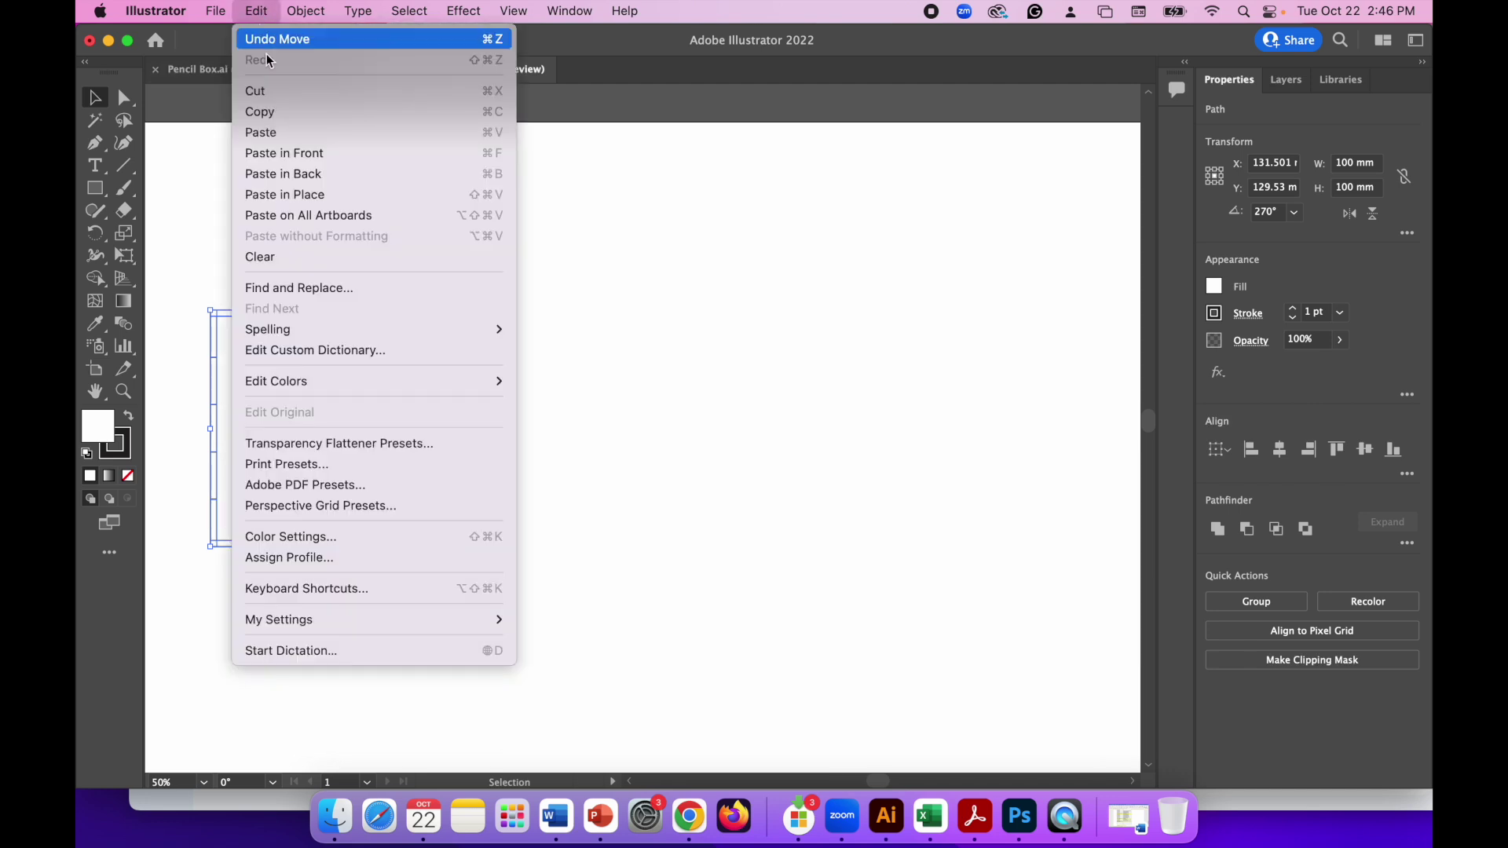
left_click(284, 136)
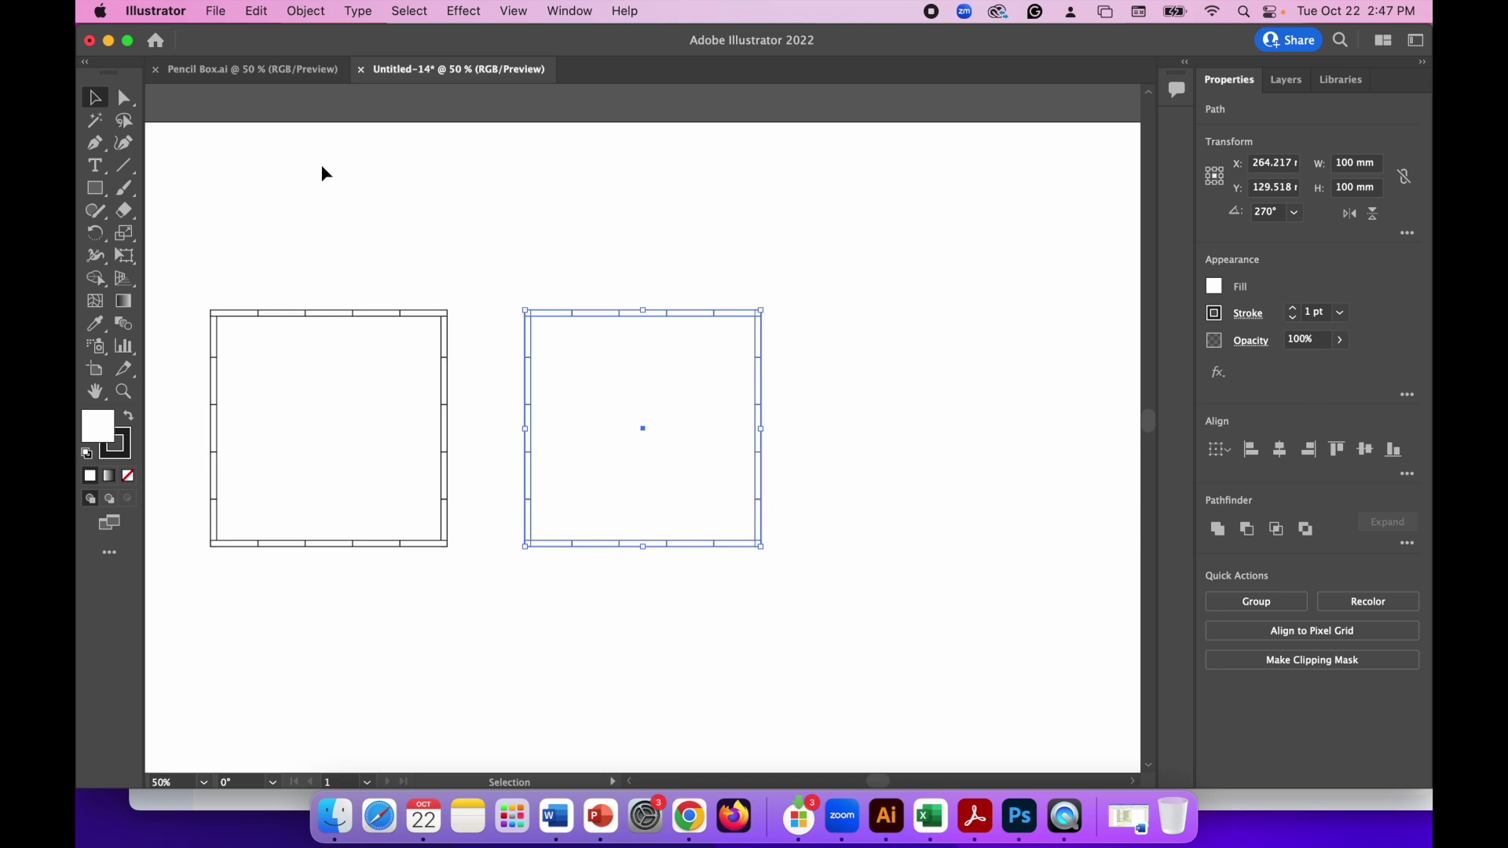
left_click(257, 11)
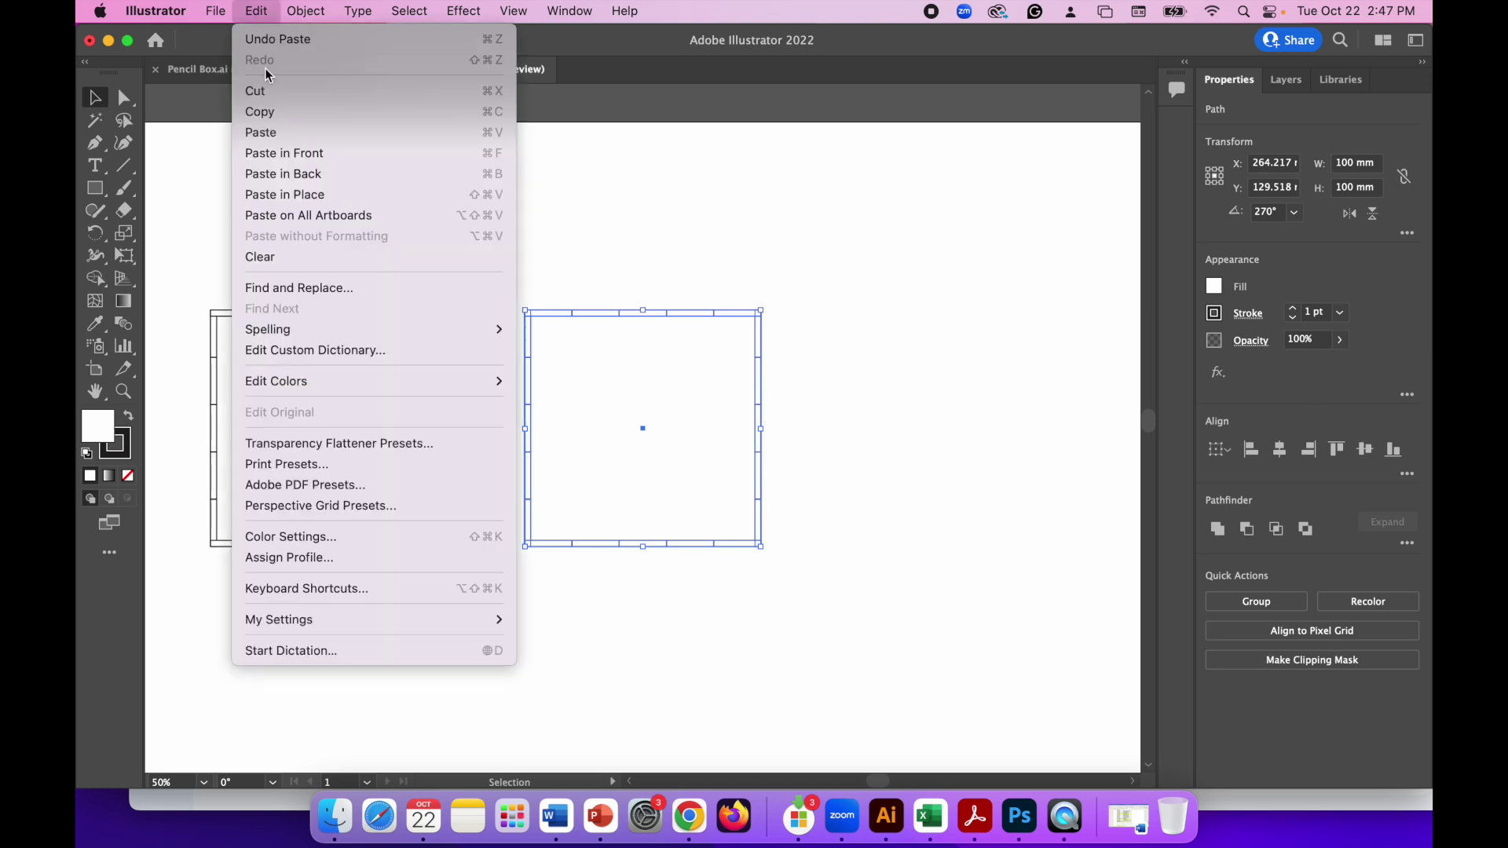
left_click(286, 136)
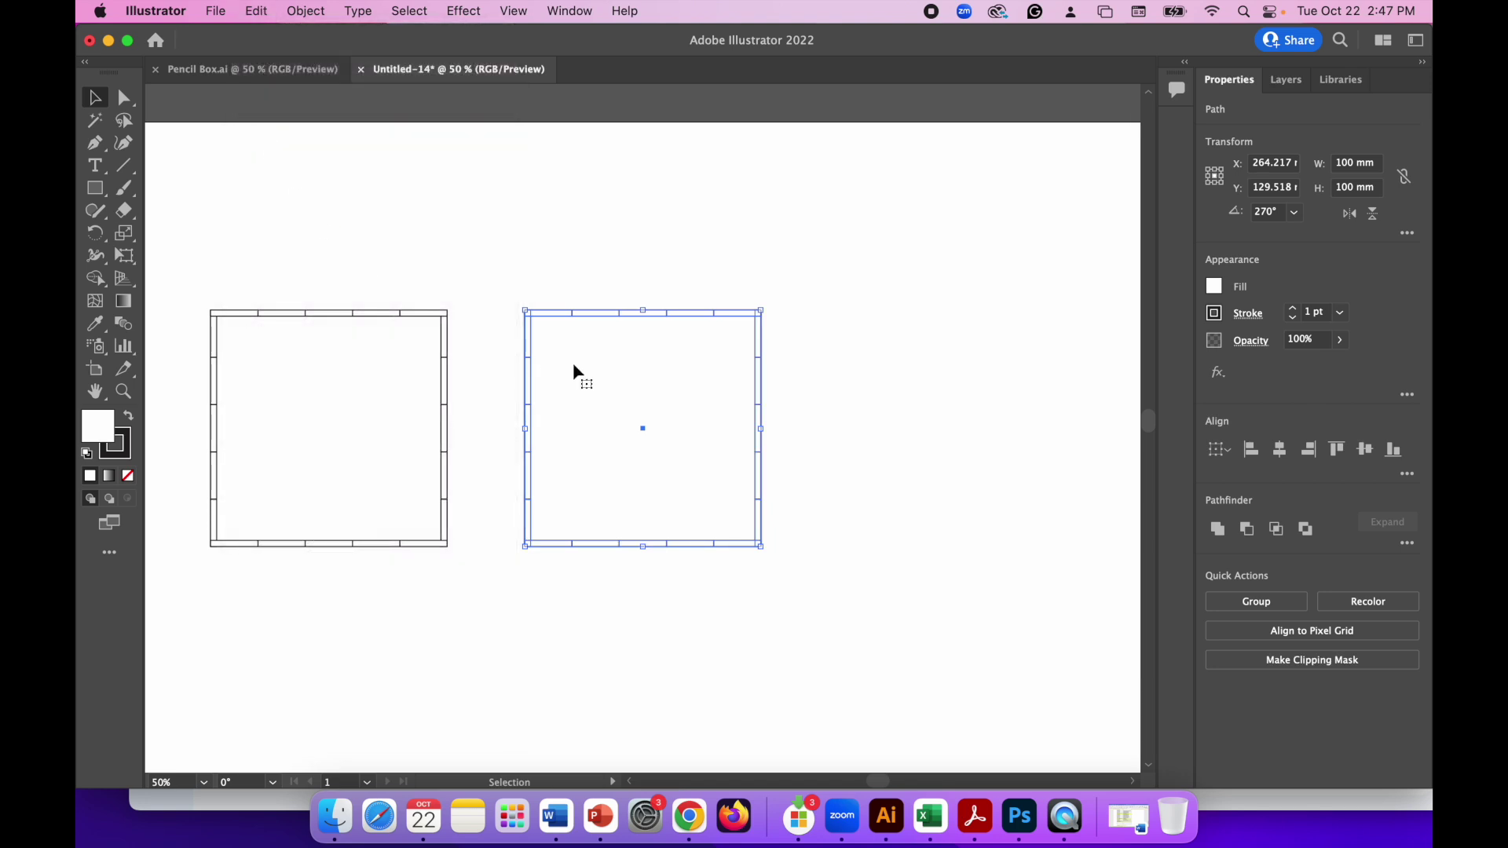
left_click_drag(586, 313, 893, 313)
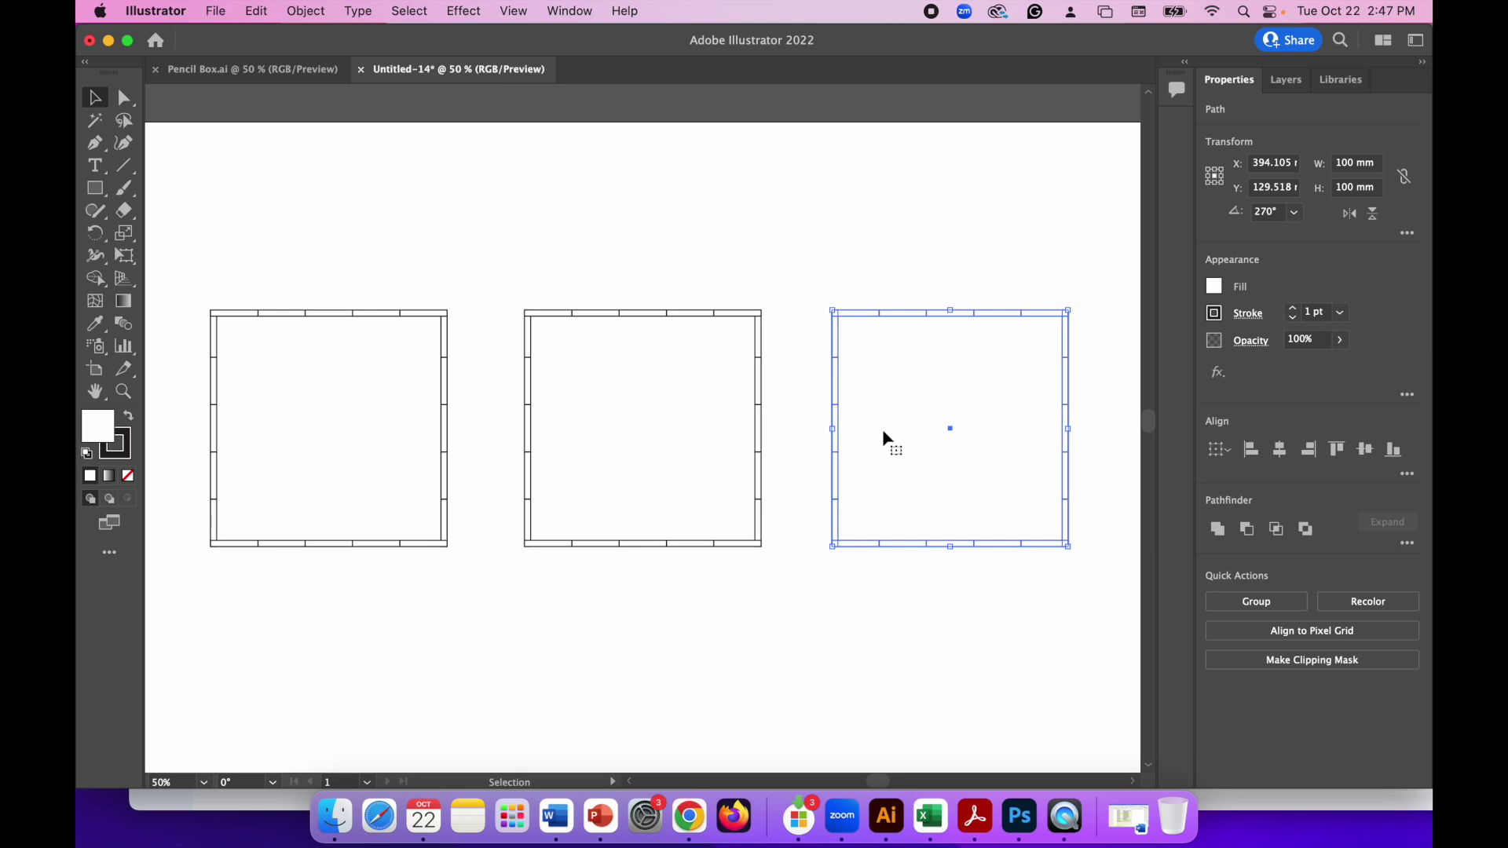
left_click_drag(876, 781, 866, 784)
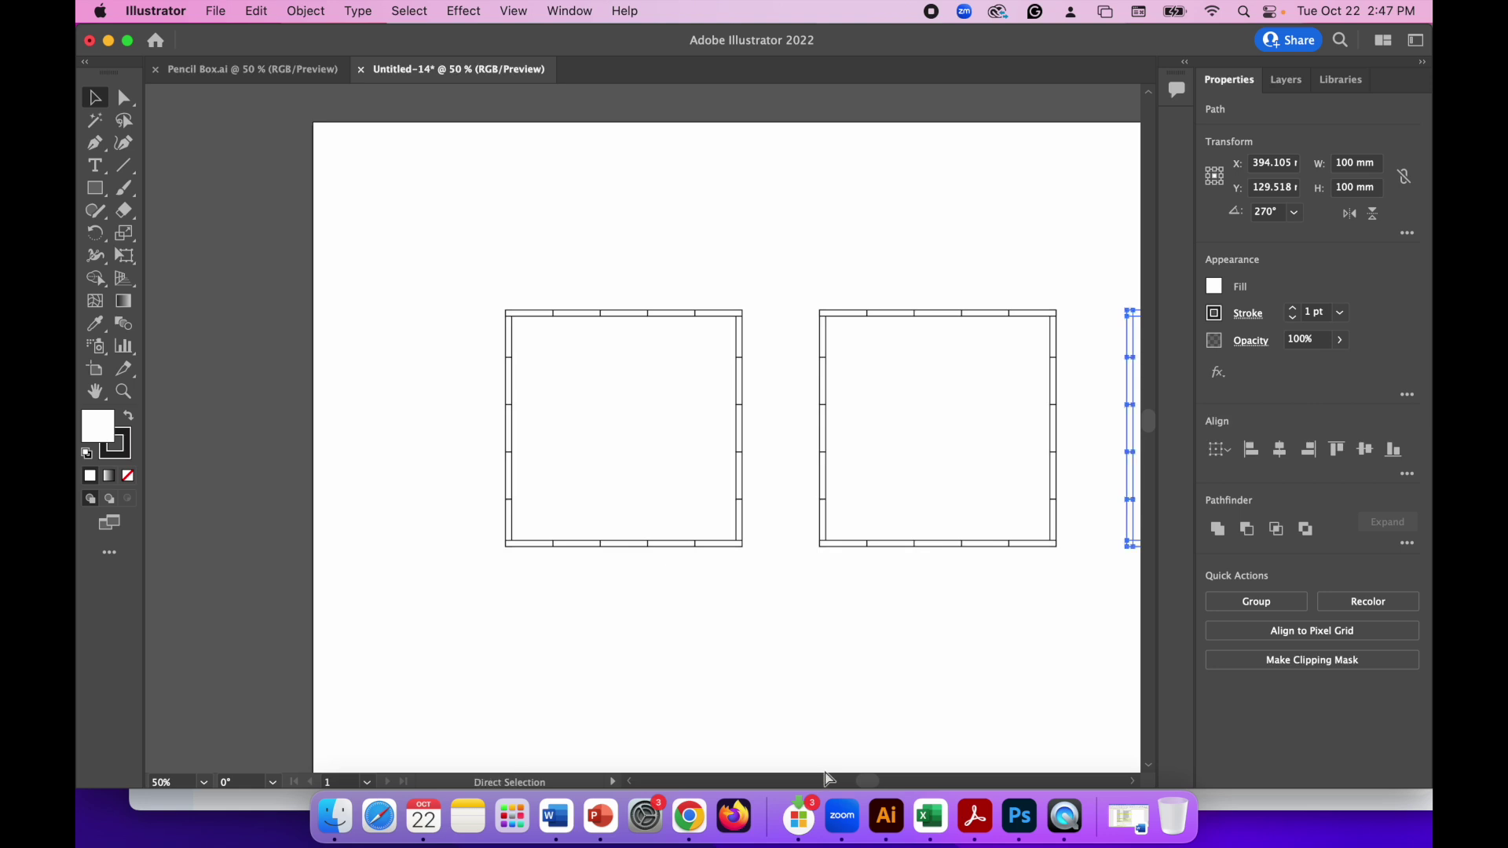
key("super+equal")
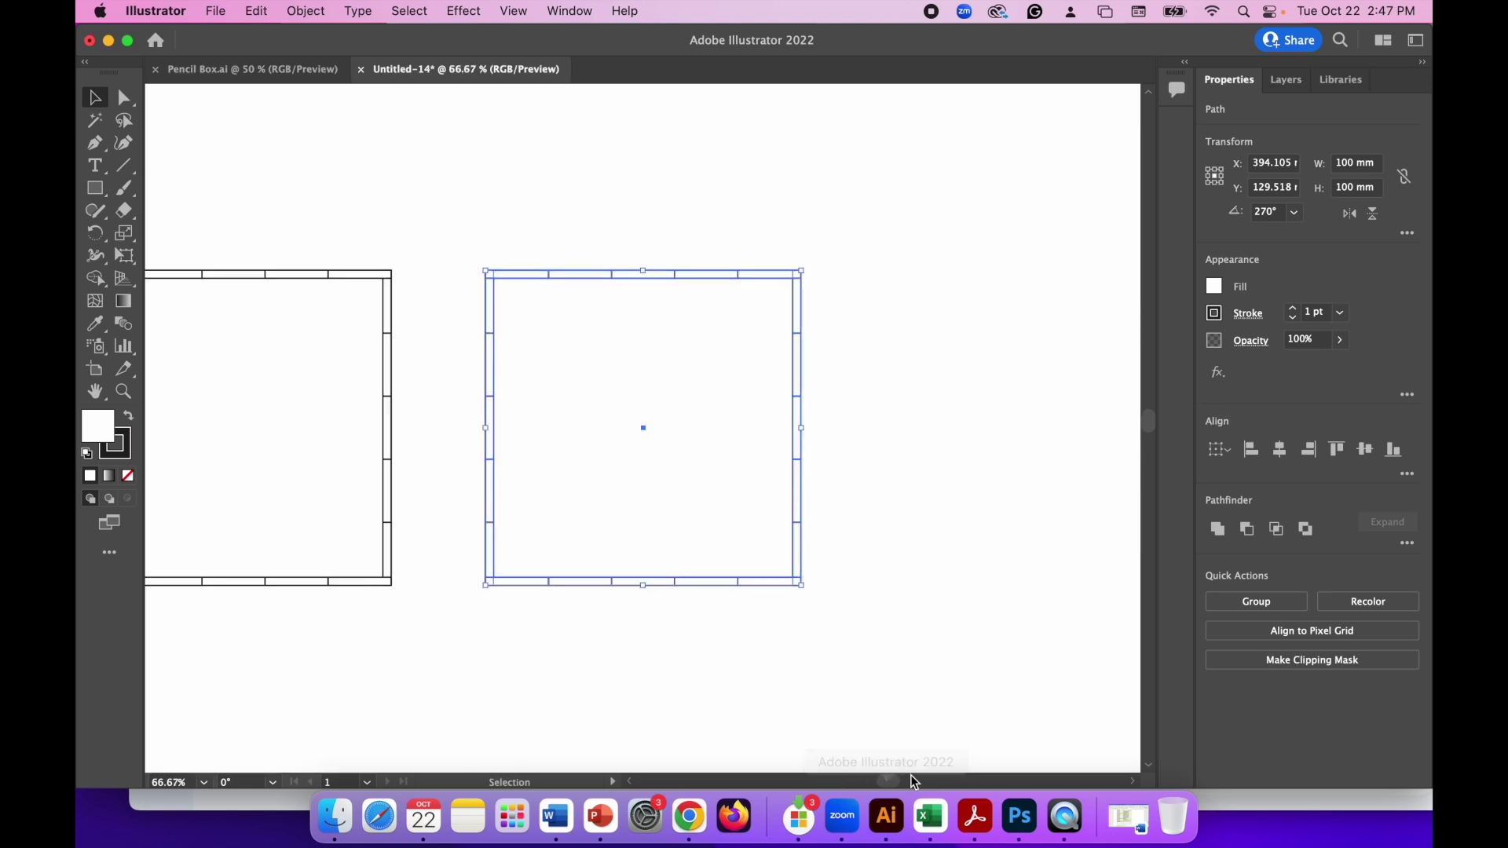
scroll(844, 778, "left", 10)
left_click_drag(859, 780, 874, 783)
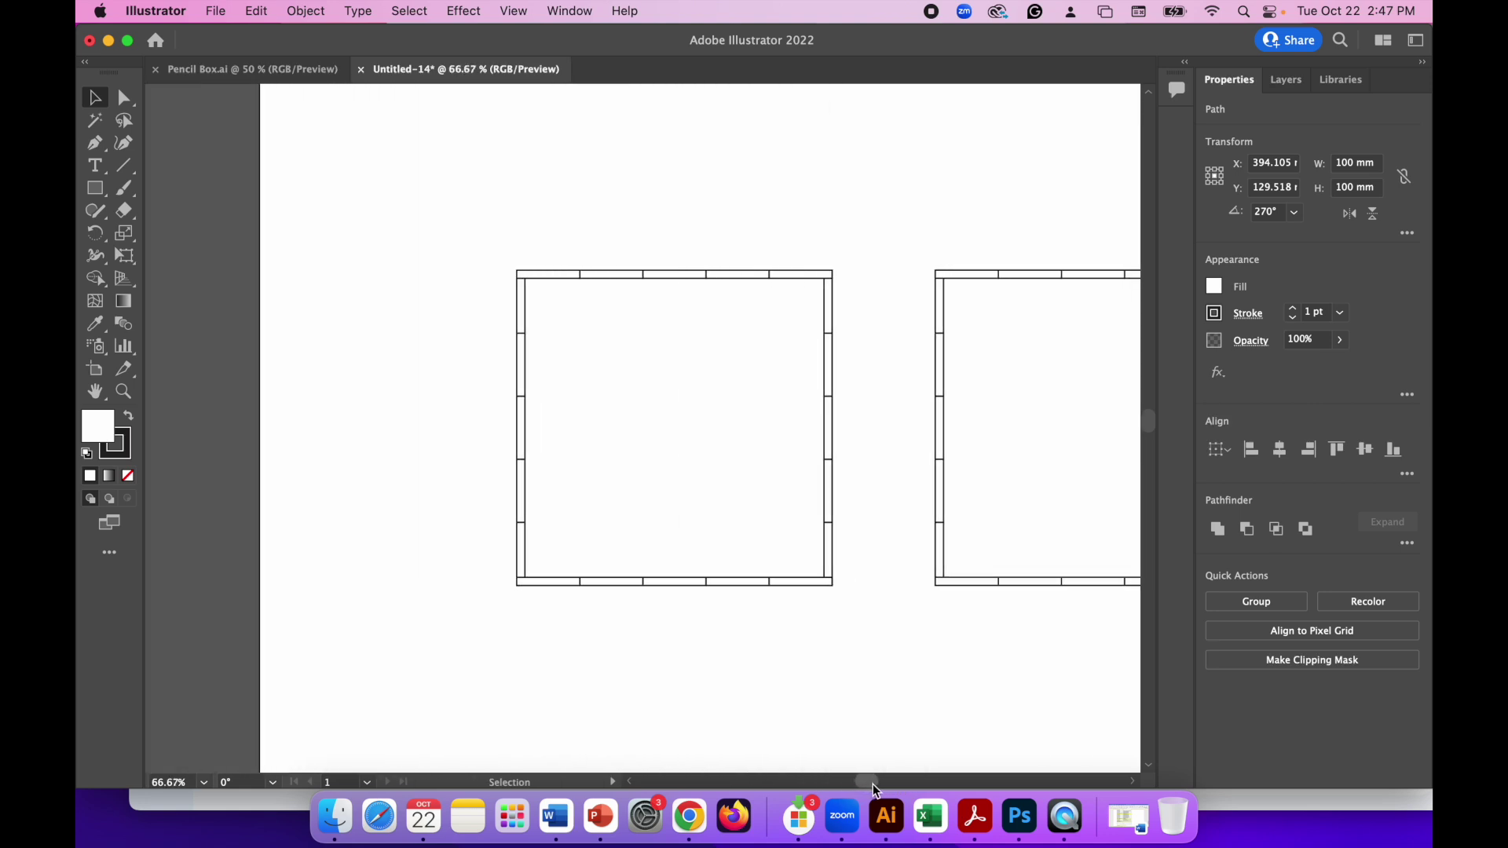
left_click(360, 213)
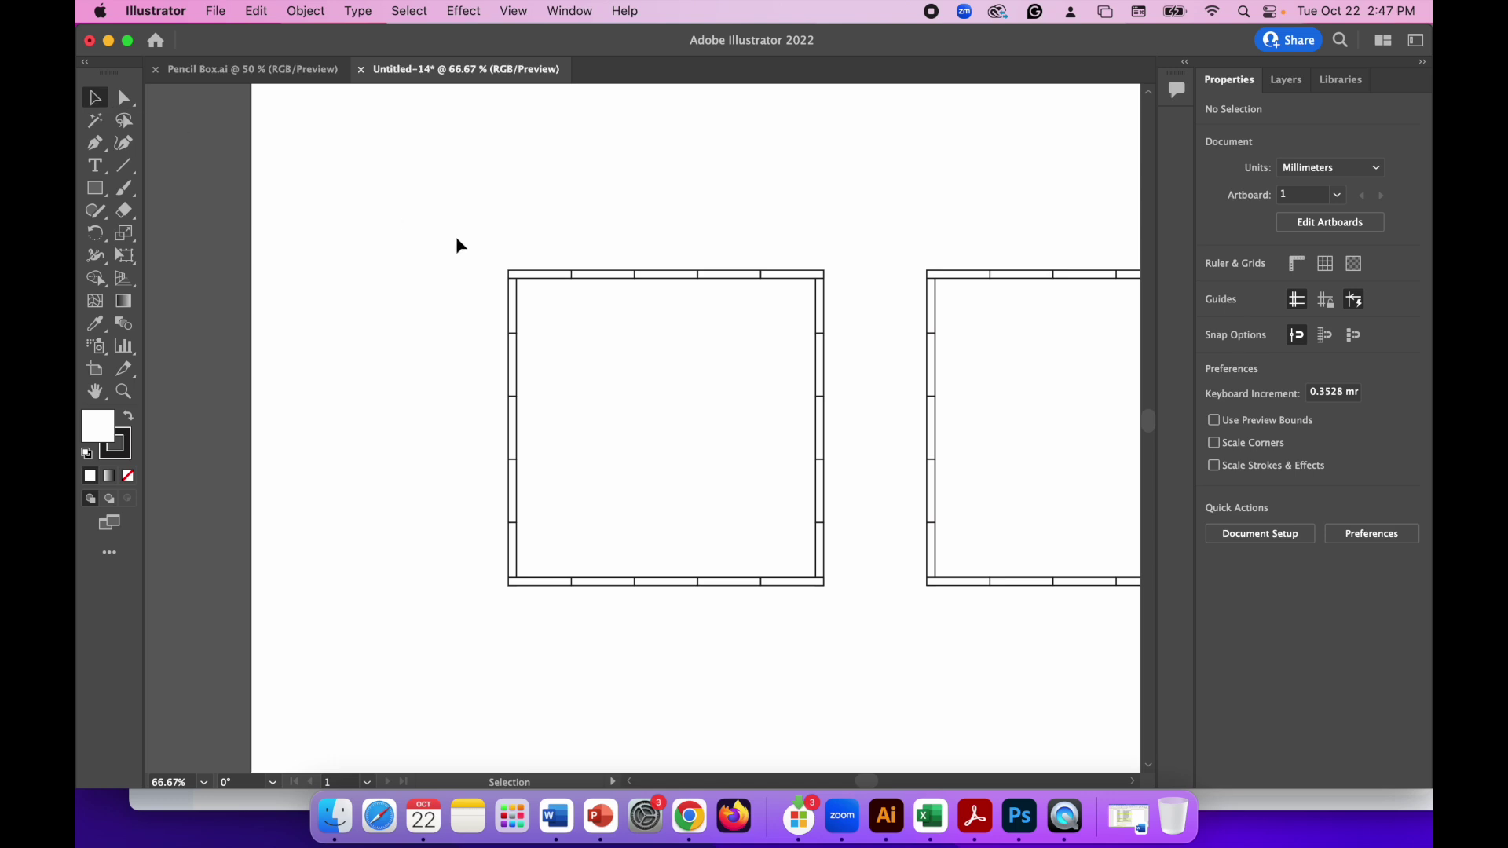
Shape Builder-merge the first square with its alternating edge tabs, removing the unwanted left-edge piece.
left_click_drag(624, 348, 875, 644)
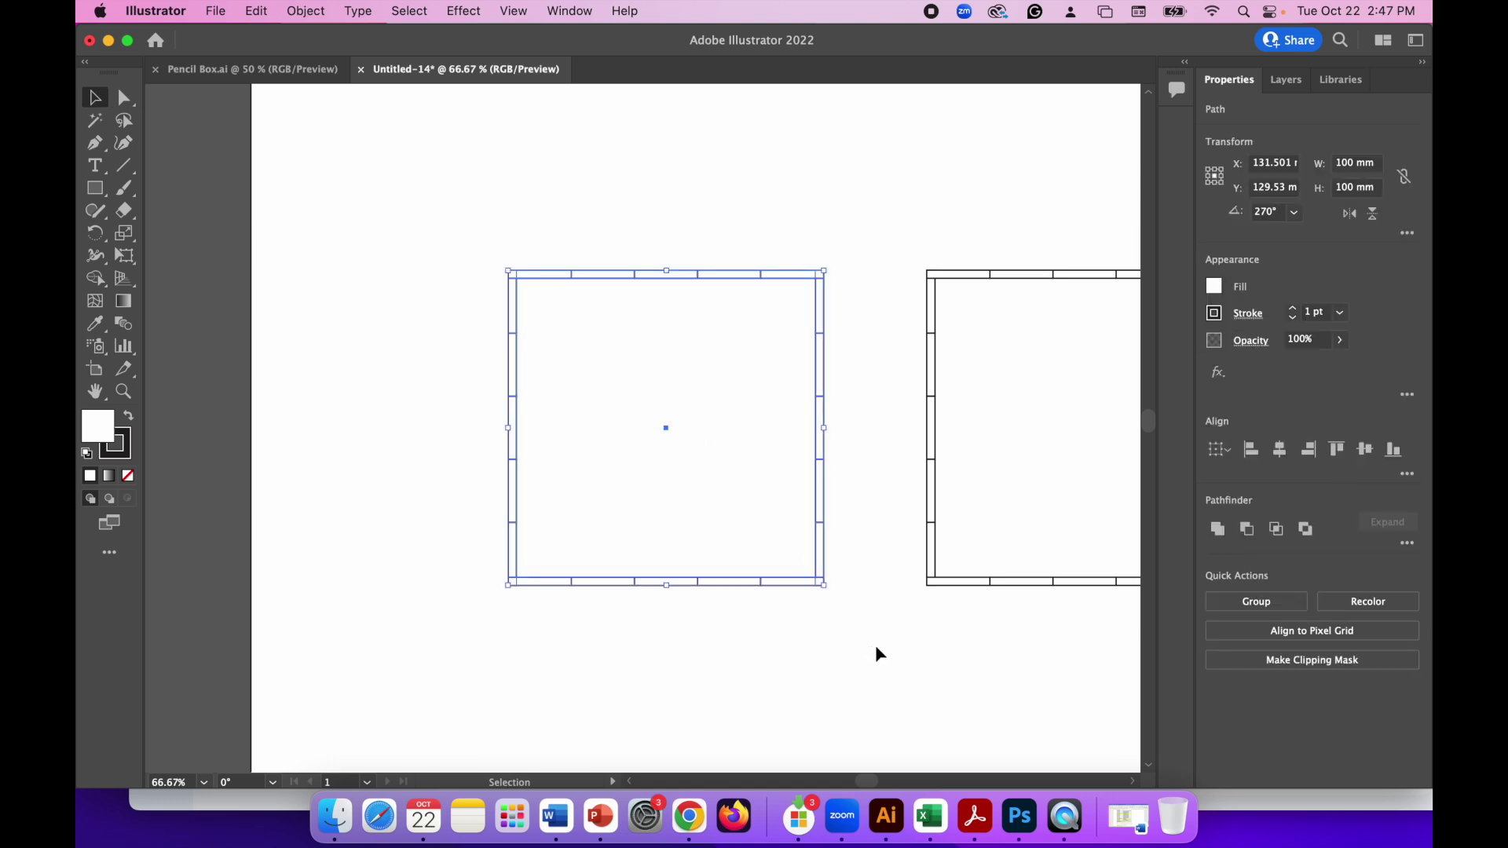
left_click(103, 287)
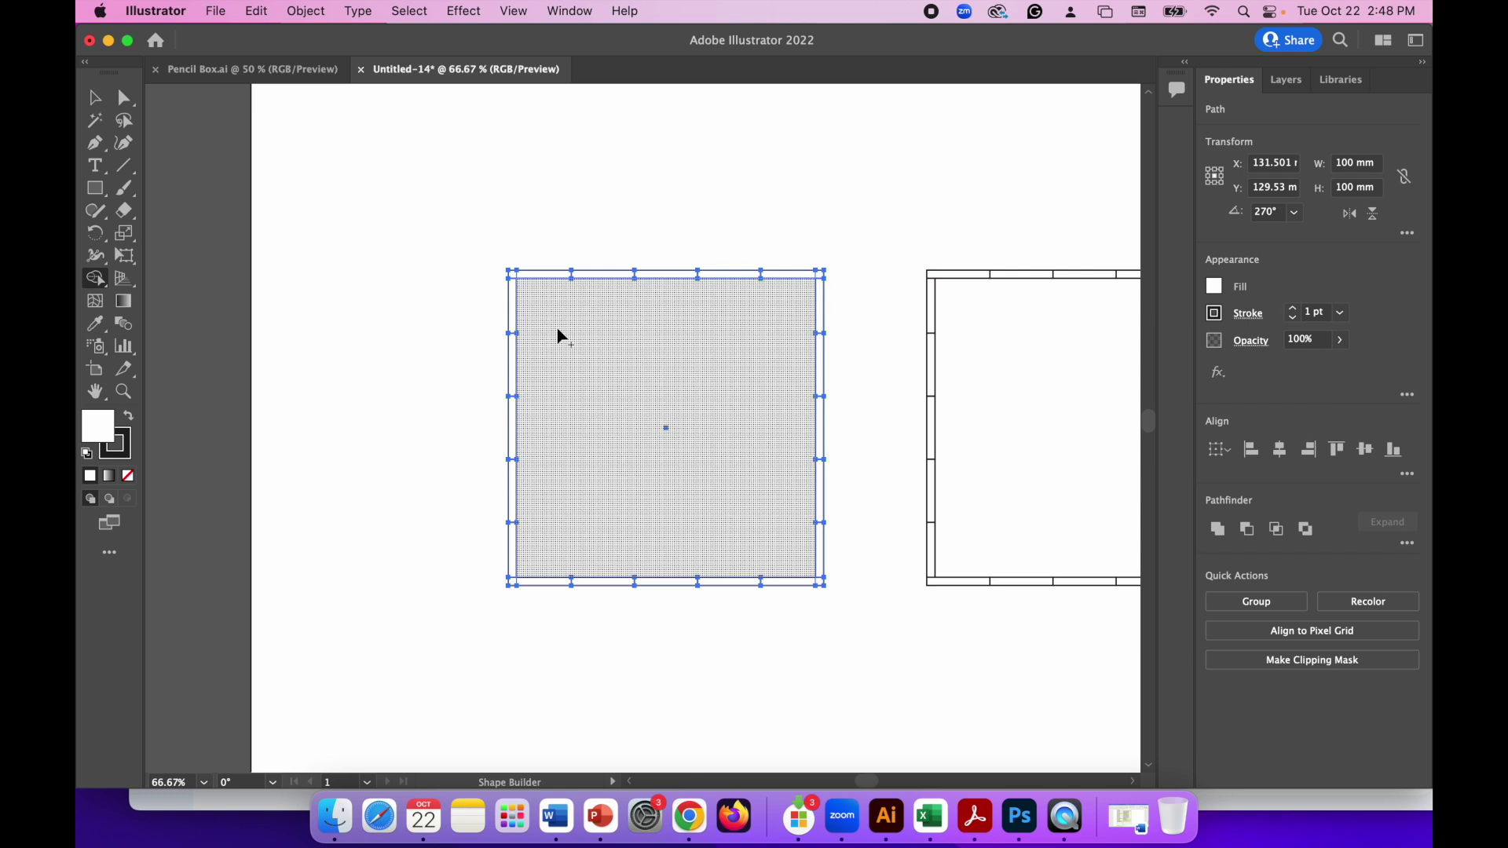
left_click_drag(558, 330, 554, 347)
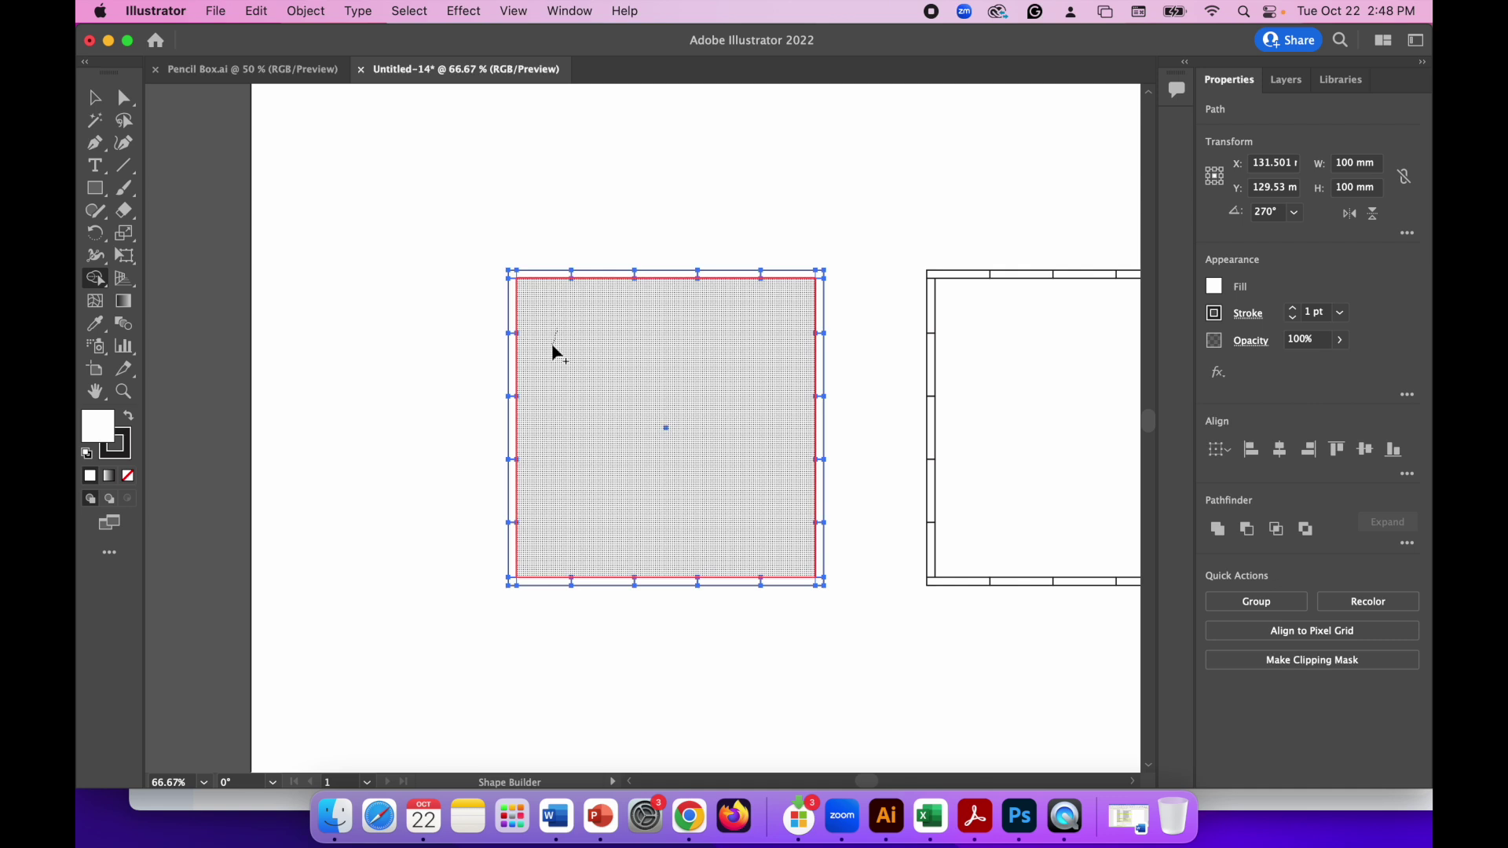
left_click_drag(552, 348, 516, 306)
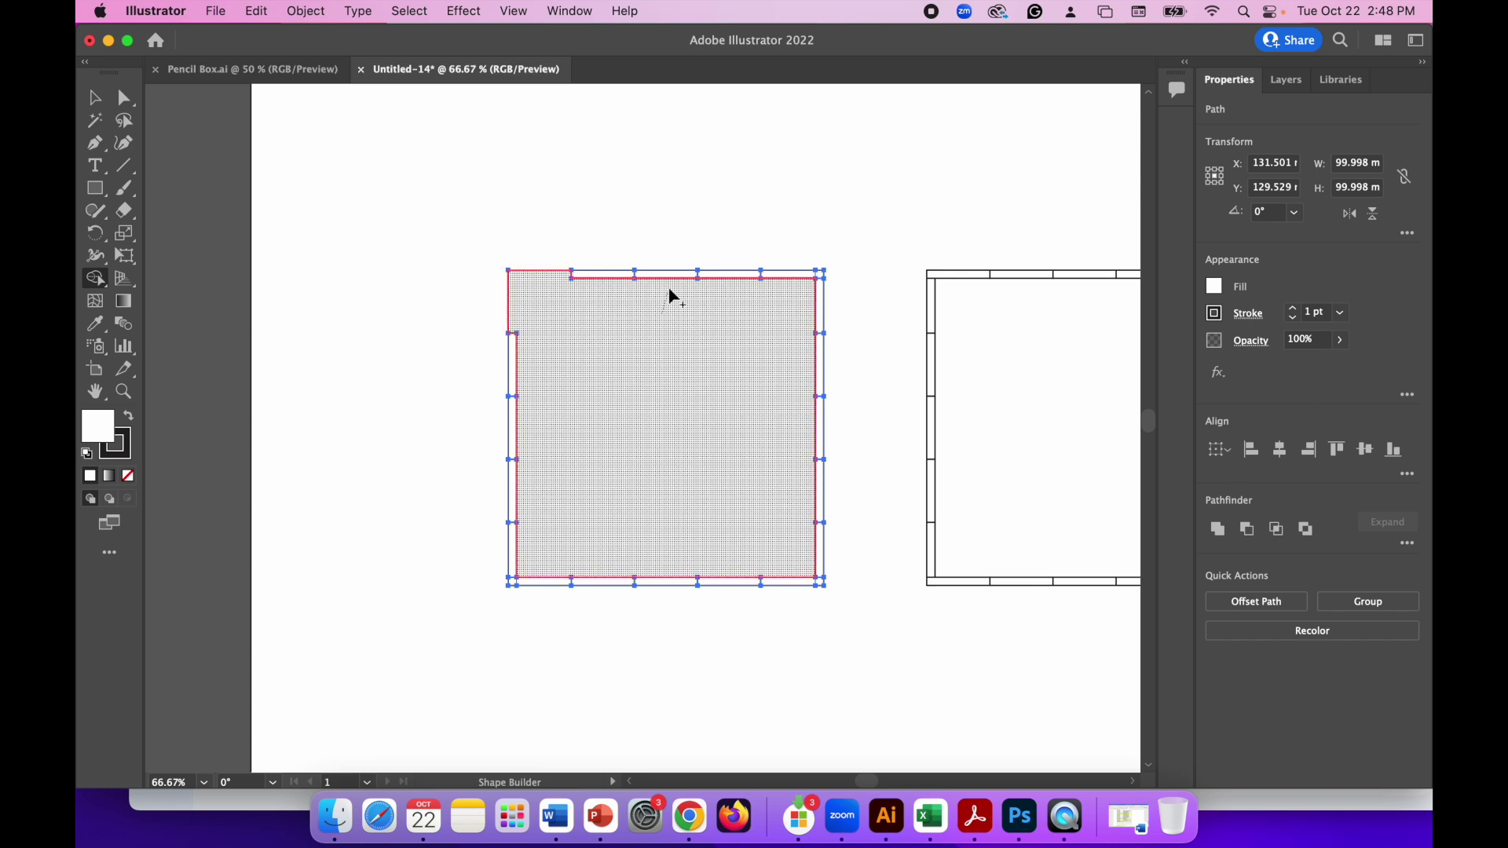
mouse_move(772, 309)
left_mouse_down()
mouse_move(794, 275)
mouse_move(817, 274)
mouse_move(788, 346)
left_mouse_up()
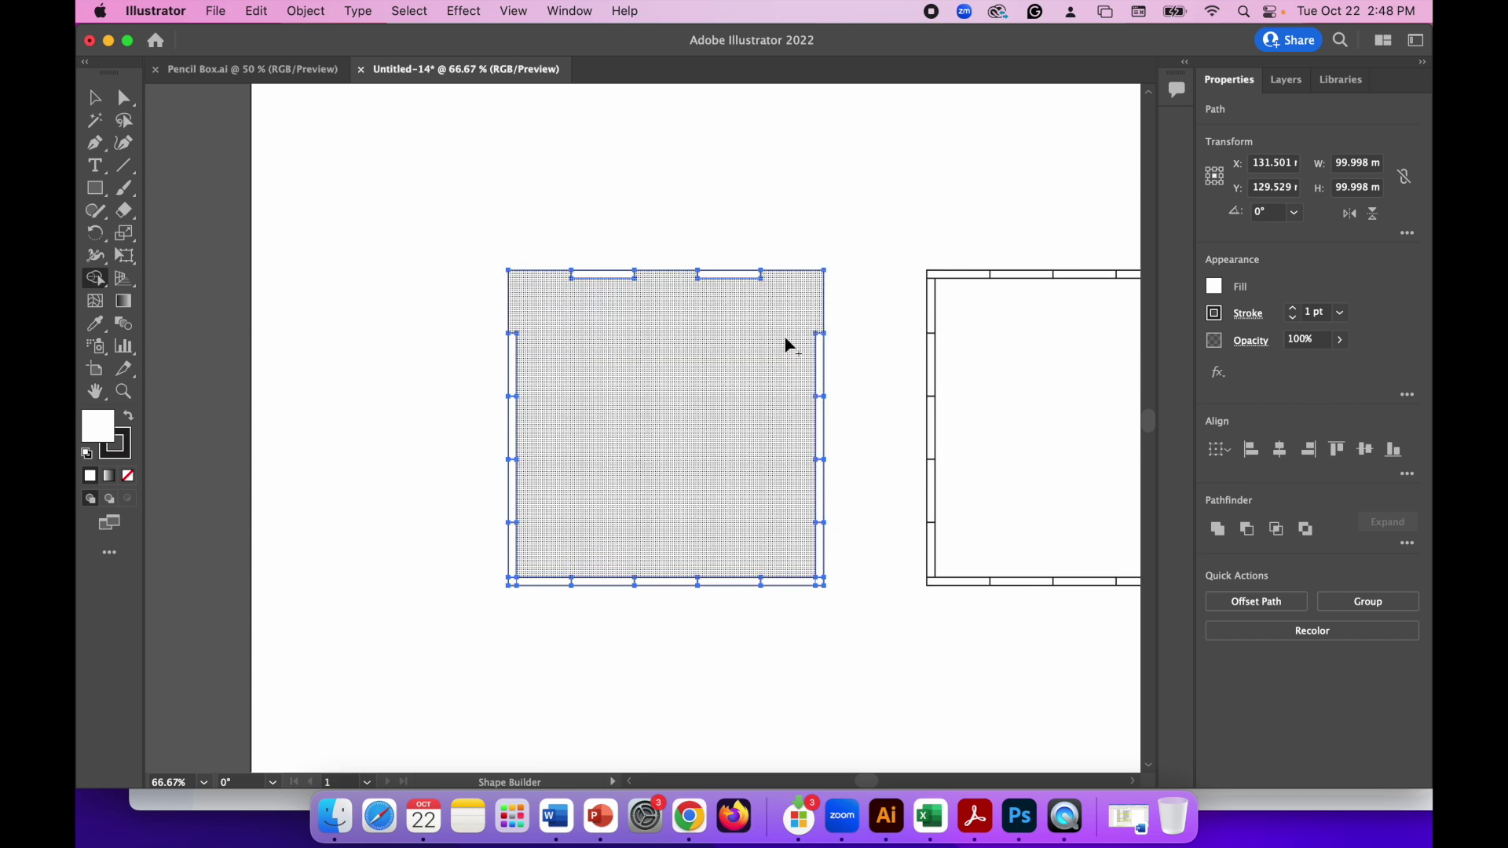
left_click_drag(773, 429, 821, 439)
mouse_move(784, 535)
left_mouse_down()
mouse_move(814, 555)
mouse_move(815, 584)
left_mouse_up()
left_click_drag(667, 535, 666, 577)
left_click_drag(541, 548, 512, 574)
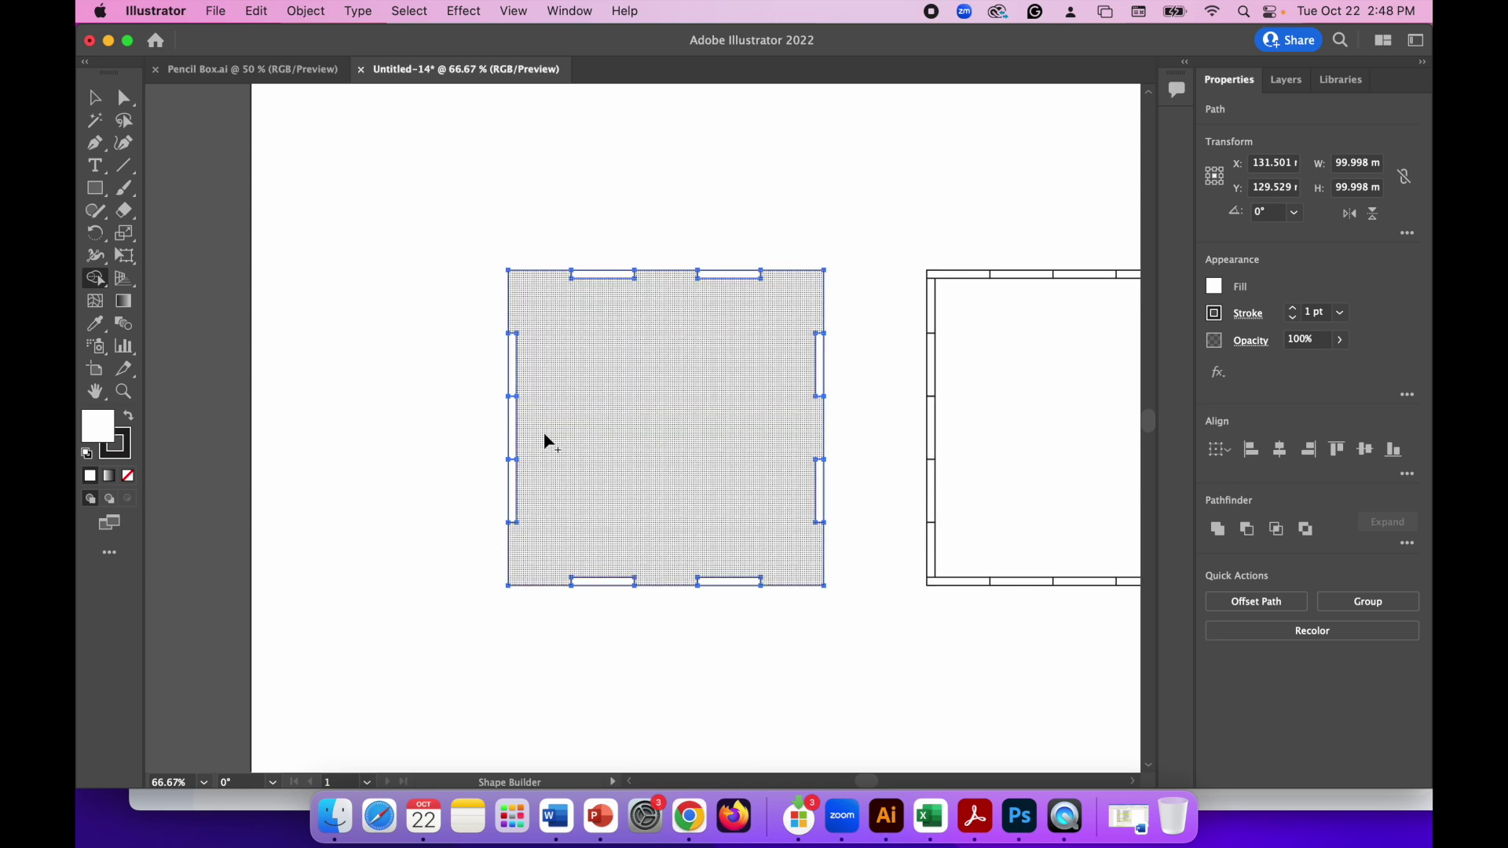
left_click(514, 428, "alt")
Move the notched panel aside, delete the leftover strip scraps, then drag the panel back.
left_click(96, 100)
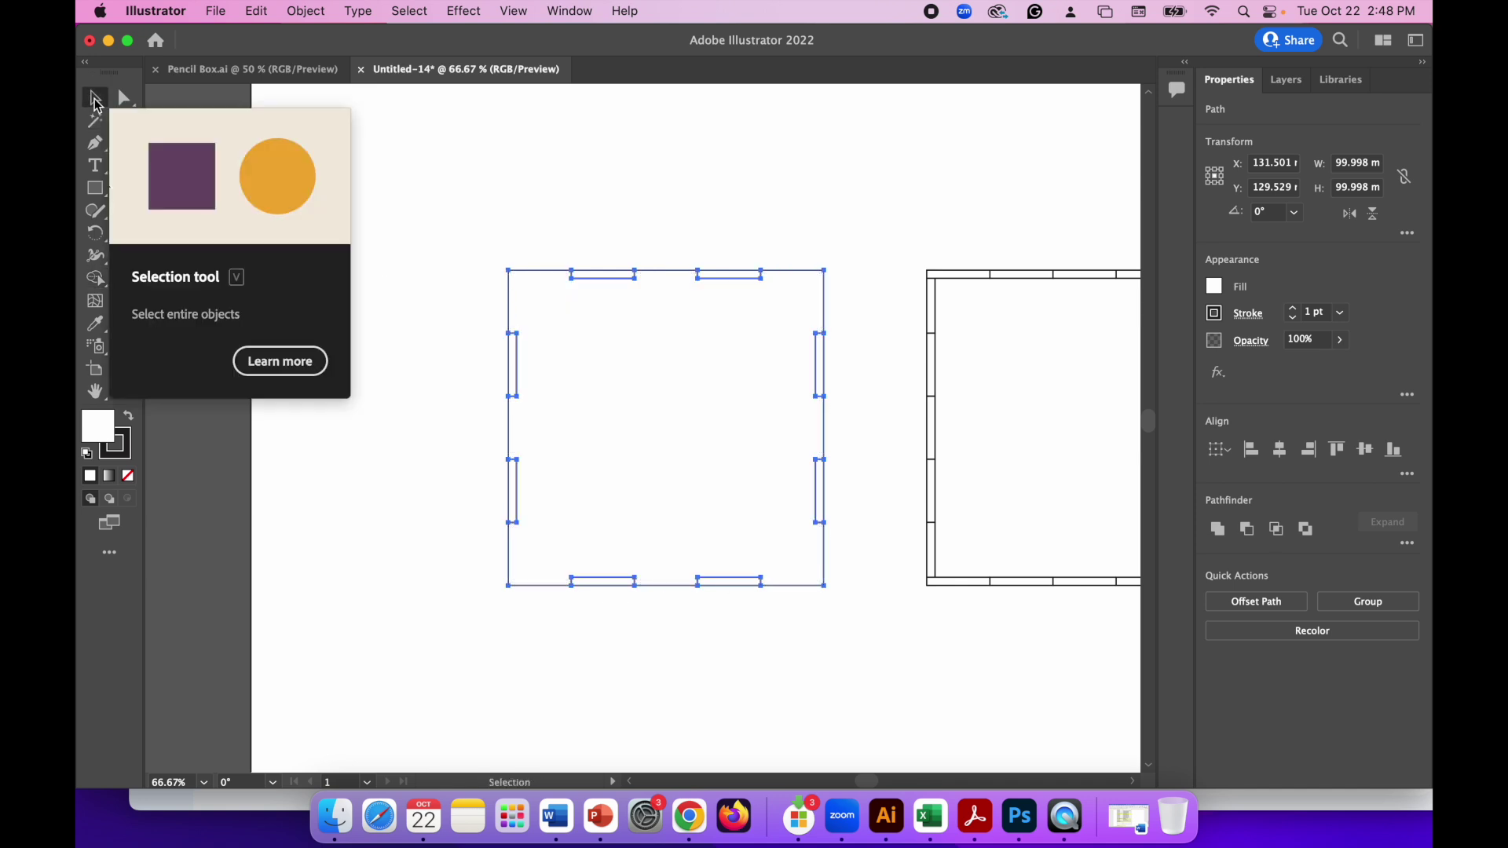
left_click(187, 324)
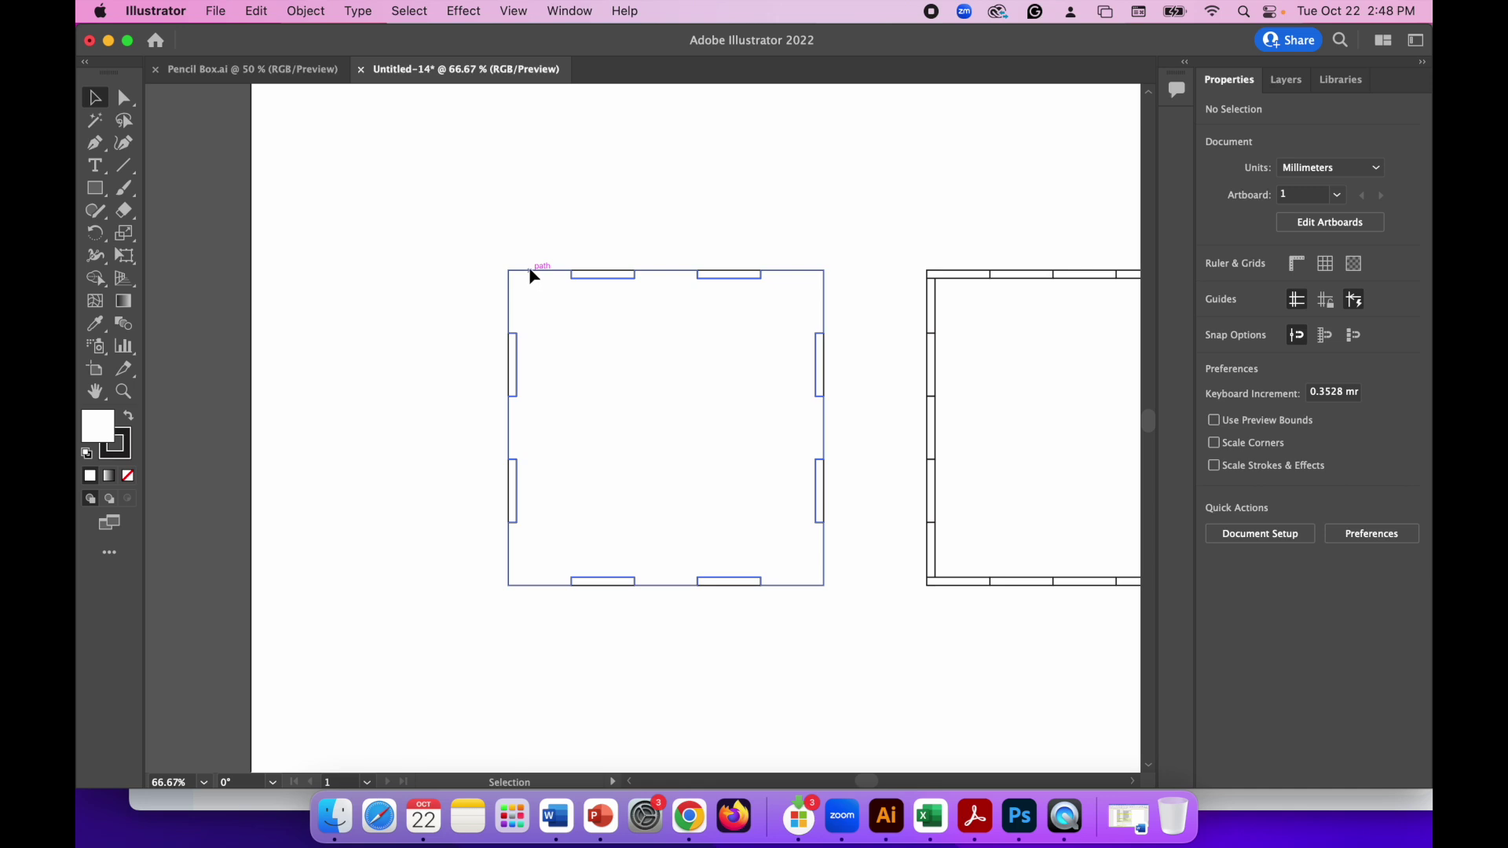
left_click_drag(533, 275, 182, 258)
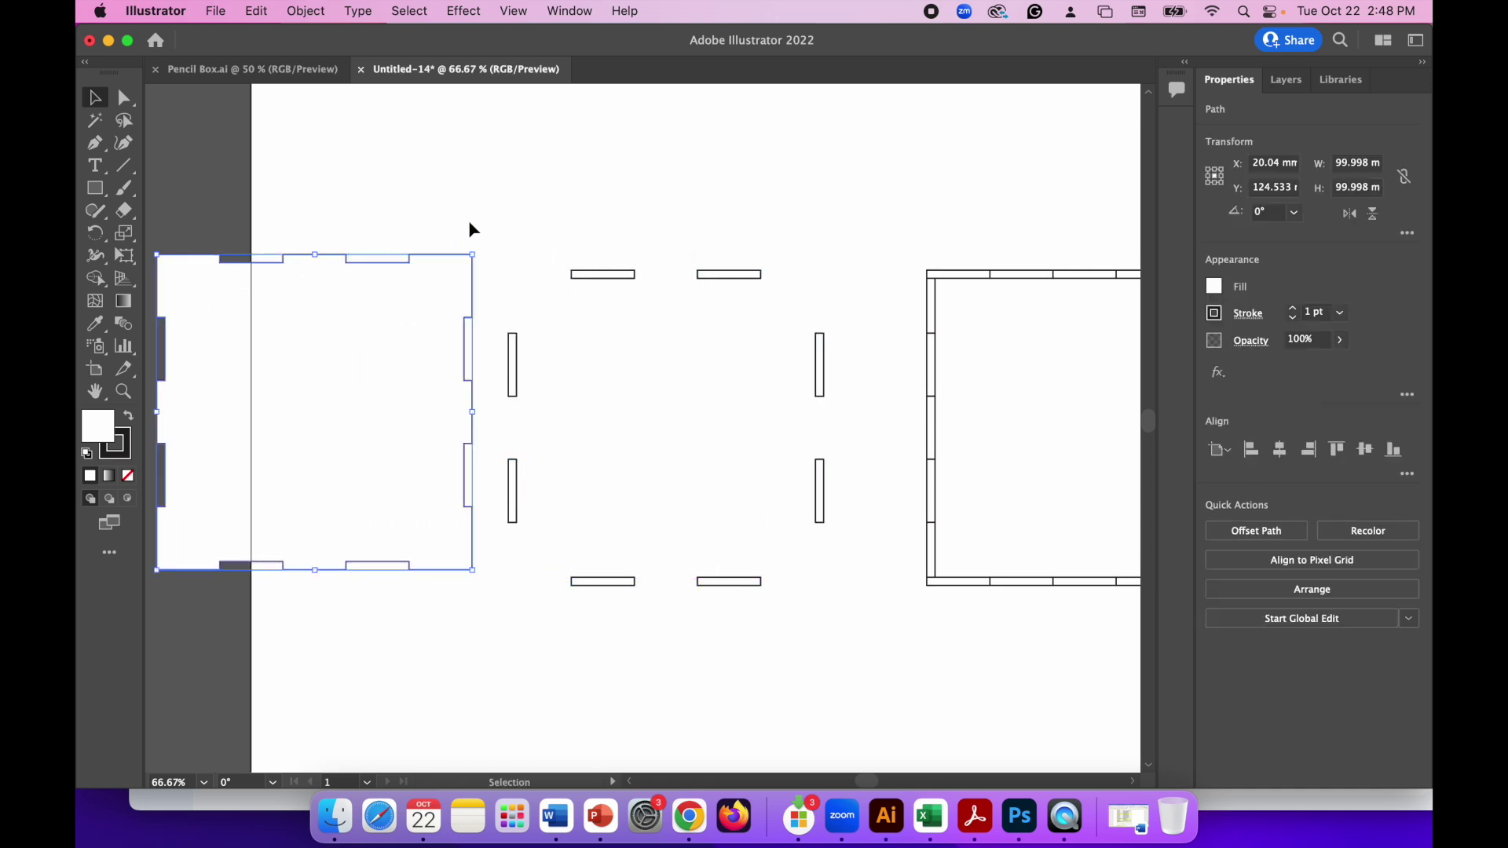
left_click_drag(493, 238, 841, 691)
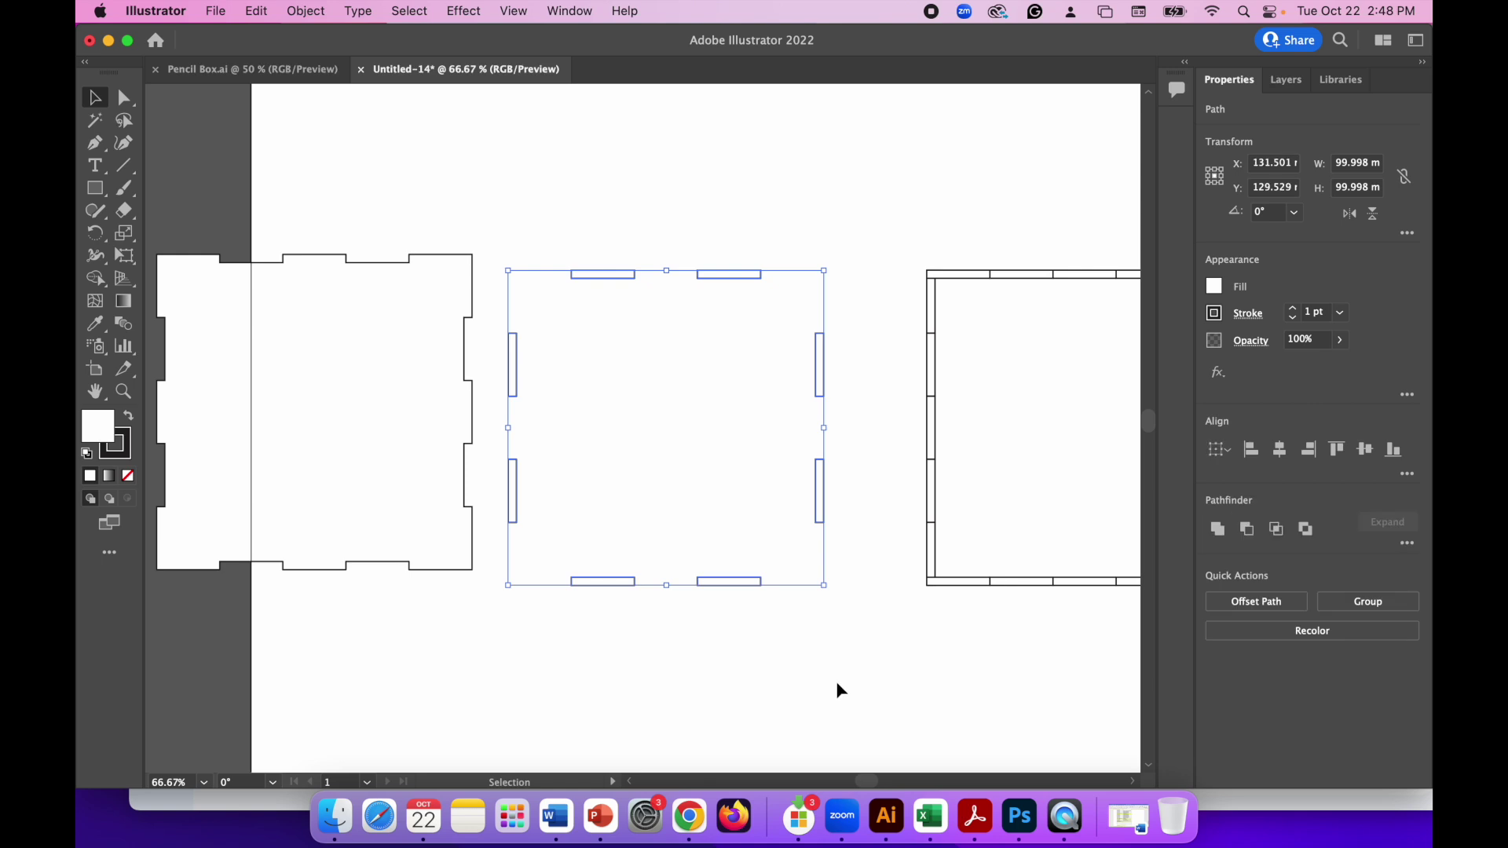
key("Delete")
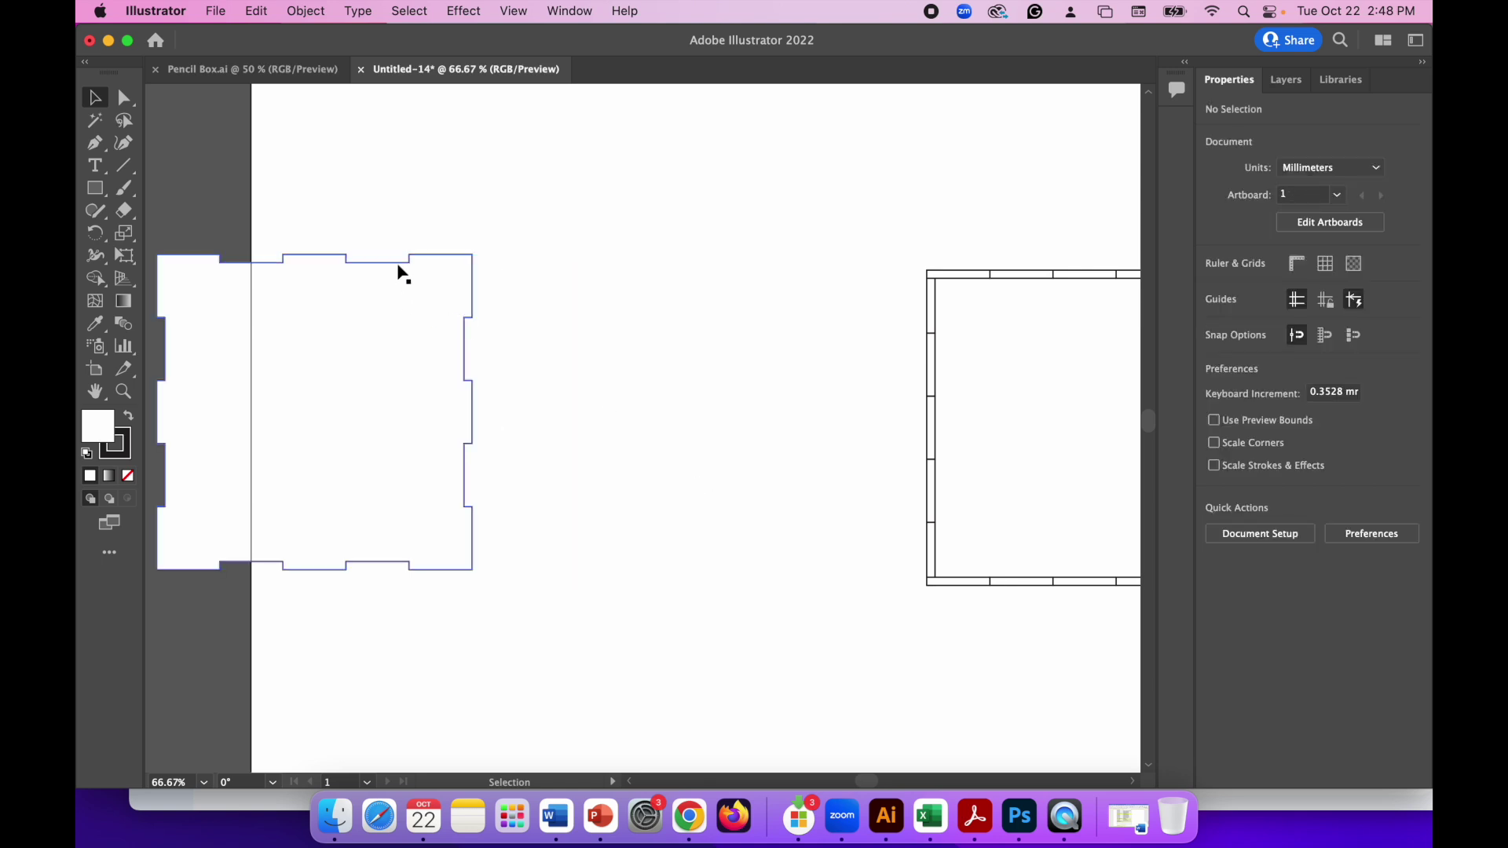
left_click_drag(391, 265, 781, 284)
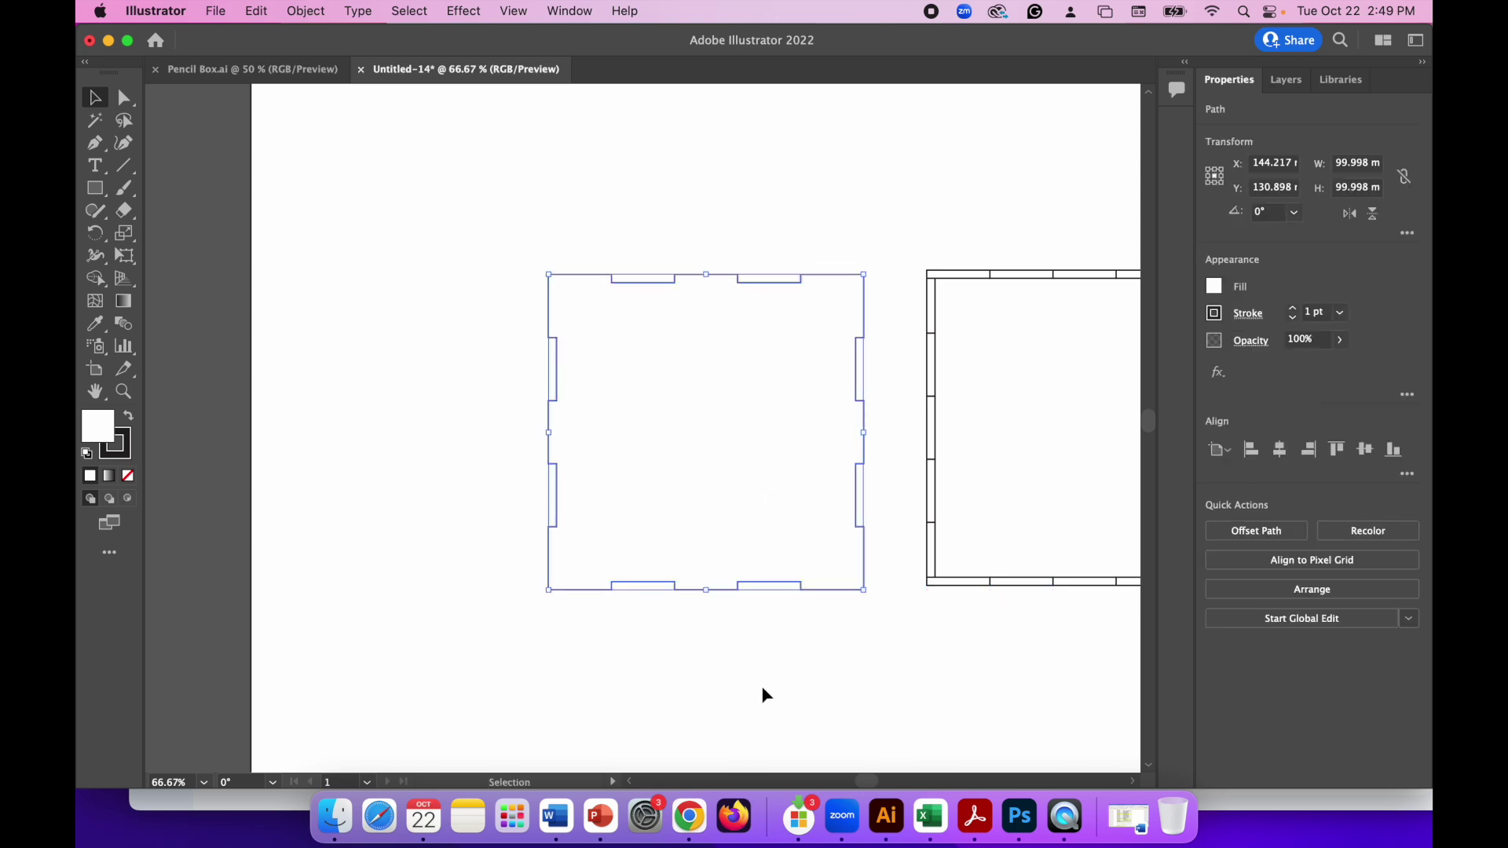
left_click_drag(874, 780, 884, 780)
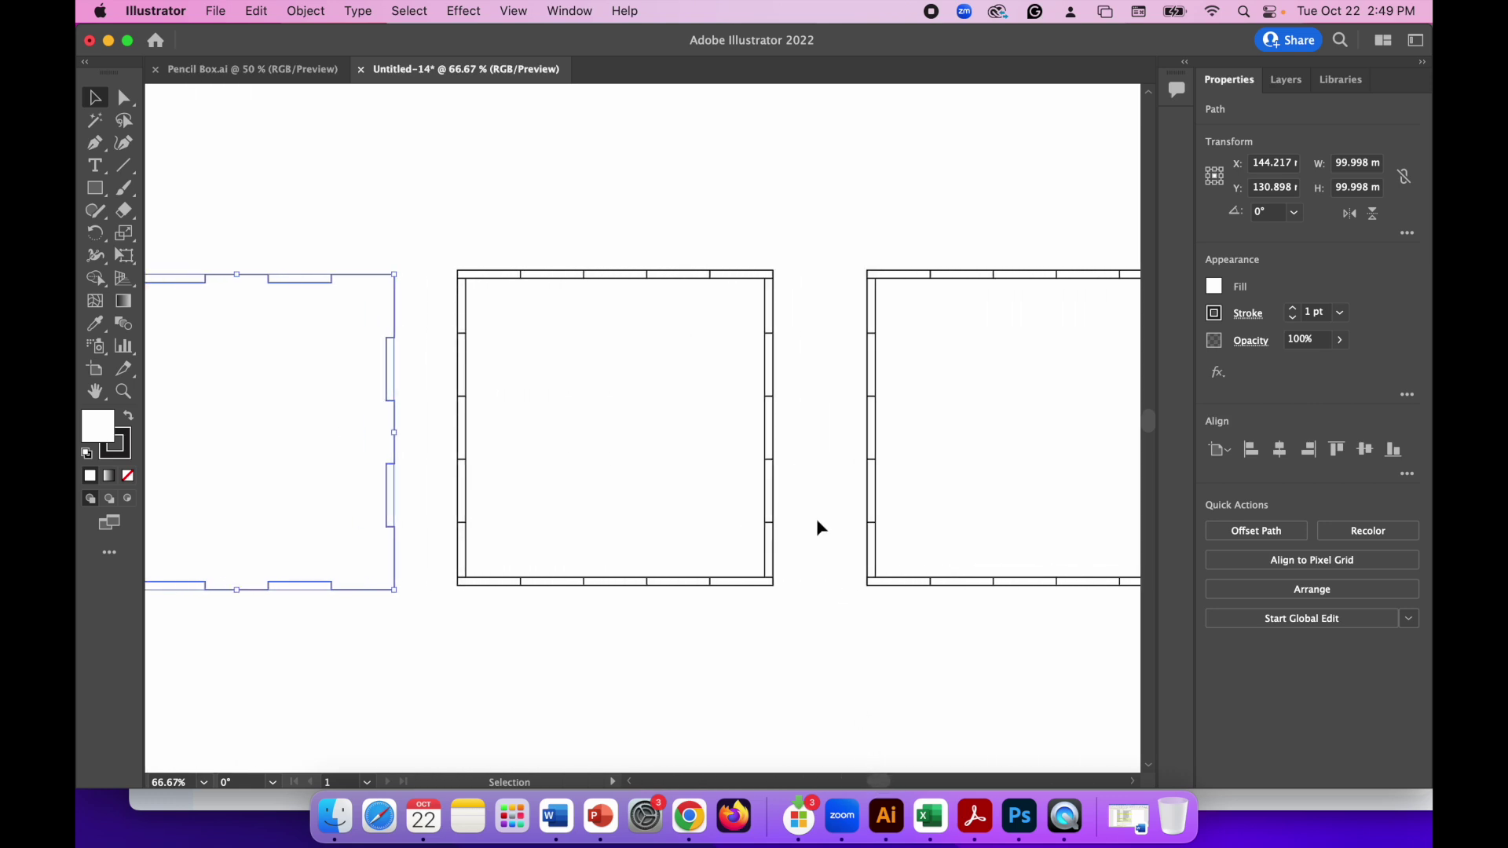
Marquee the second square's pieces and Shape Builder-merge its top, right and bottom strips into the square.
left_click(450, 165)
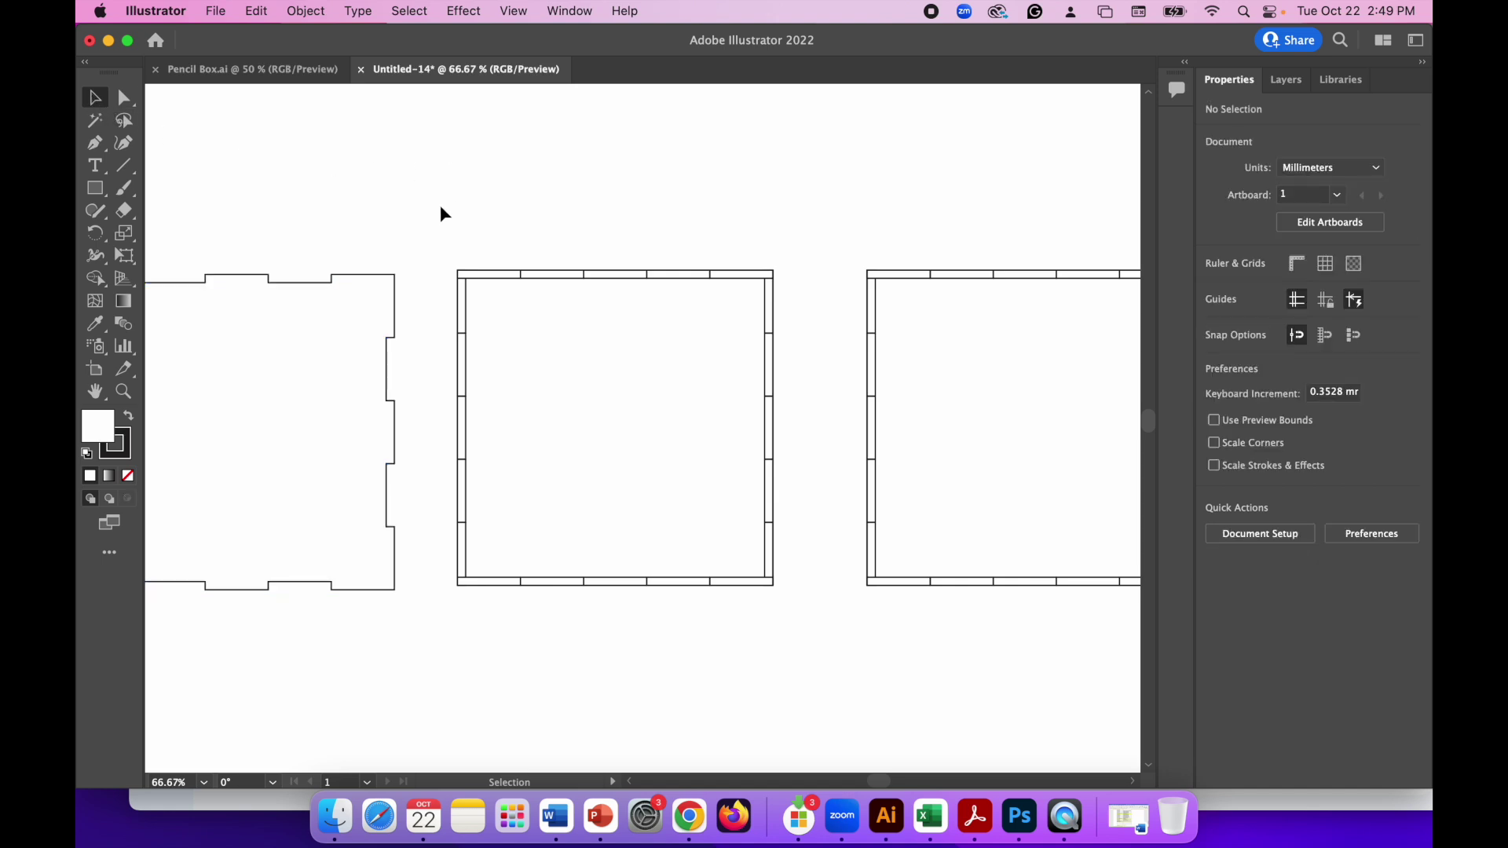
left_click_drag(435, 224, 813, 649)
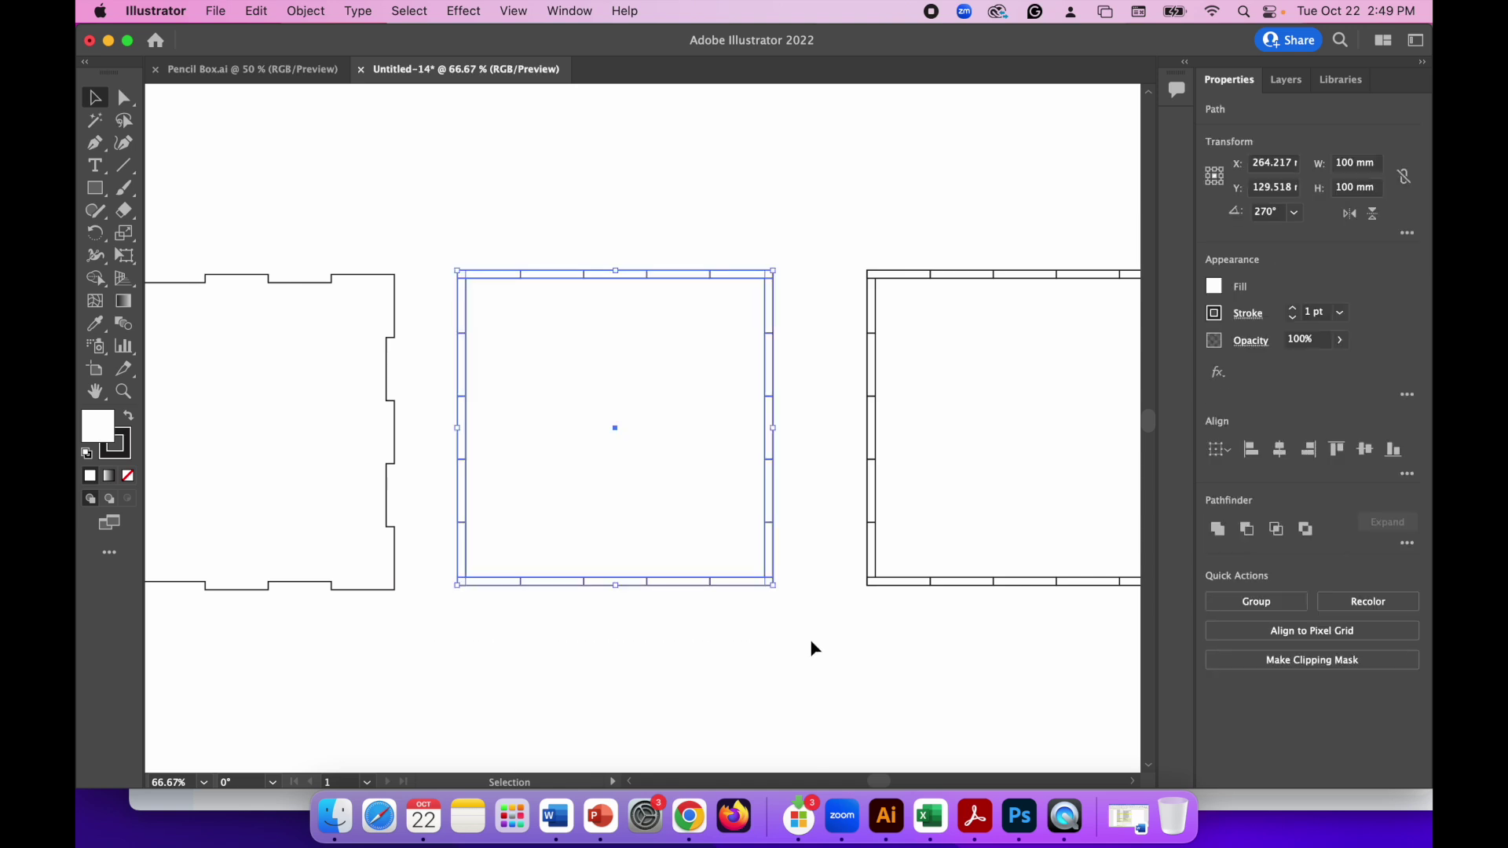
left_click(94, 282)
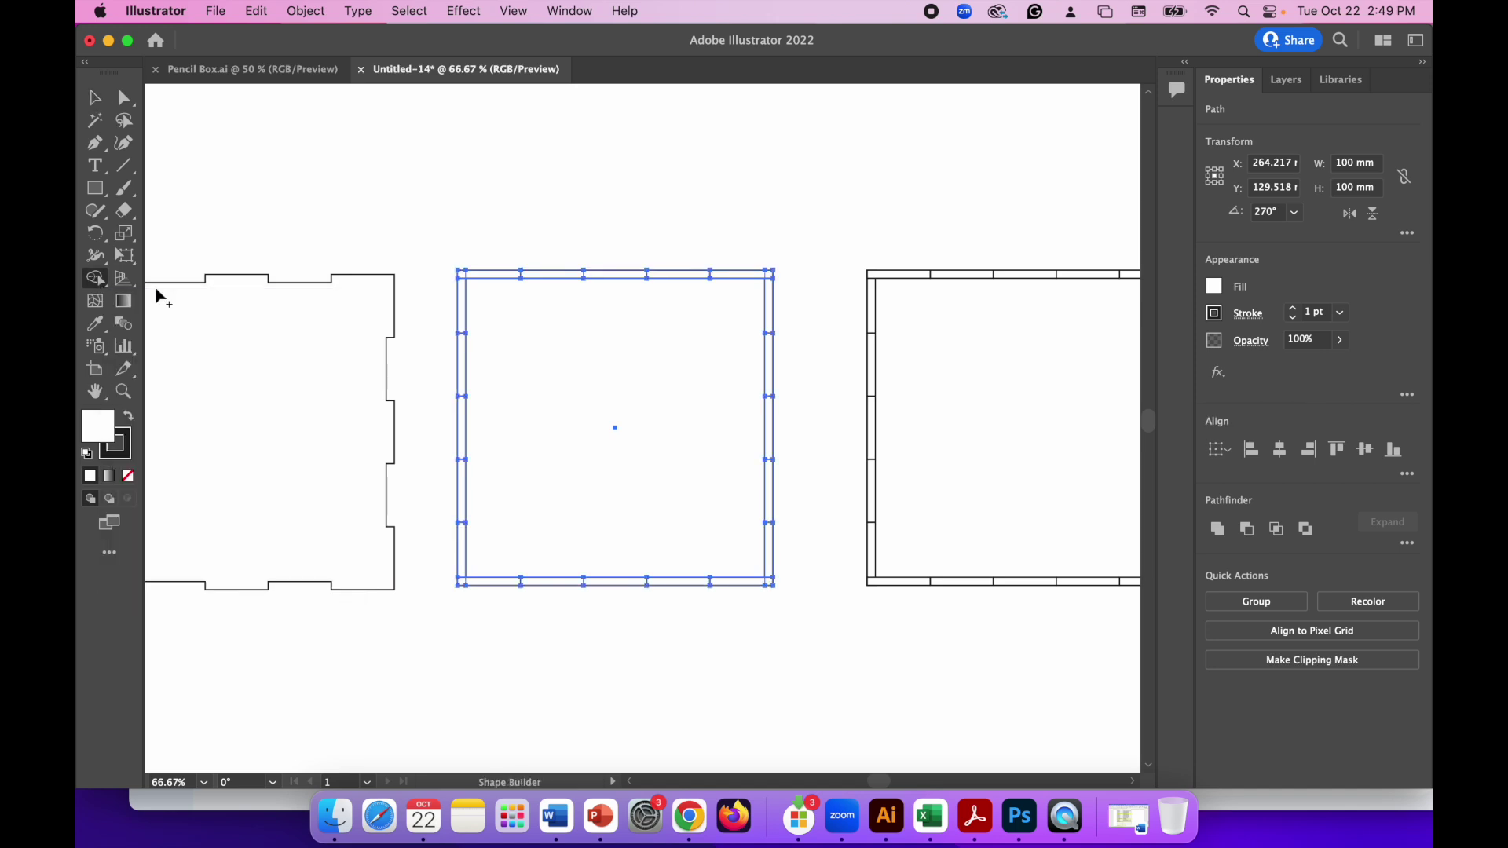
left_click_drag(539, 340, 551, 274)
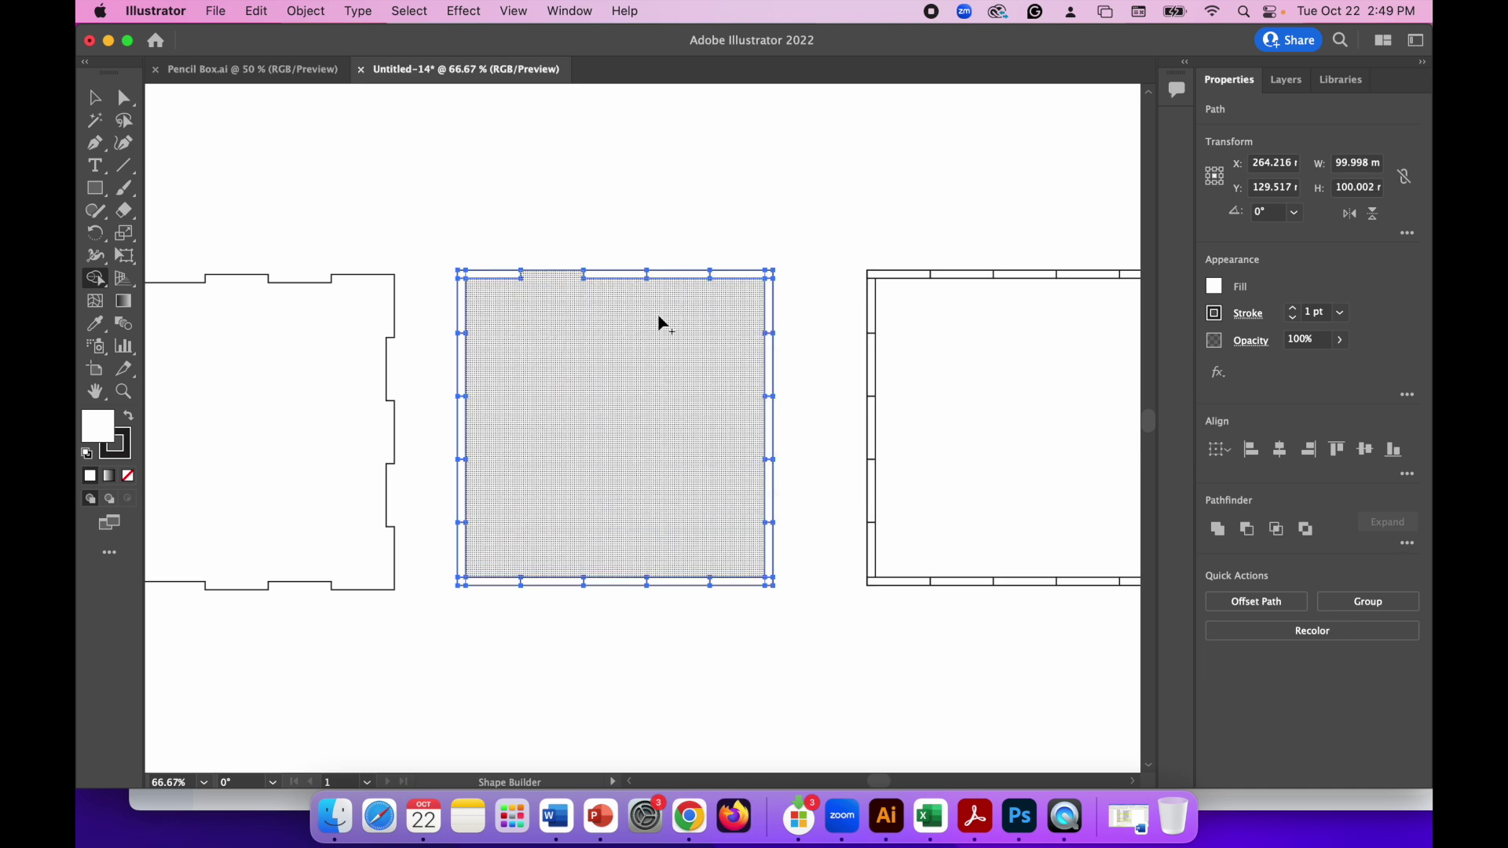
left_click_drag(660, 319, 680, 280)
left_click_drag(722, 343, 771, 374)
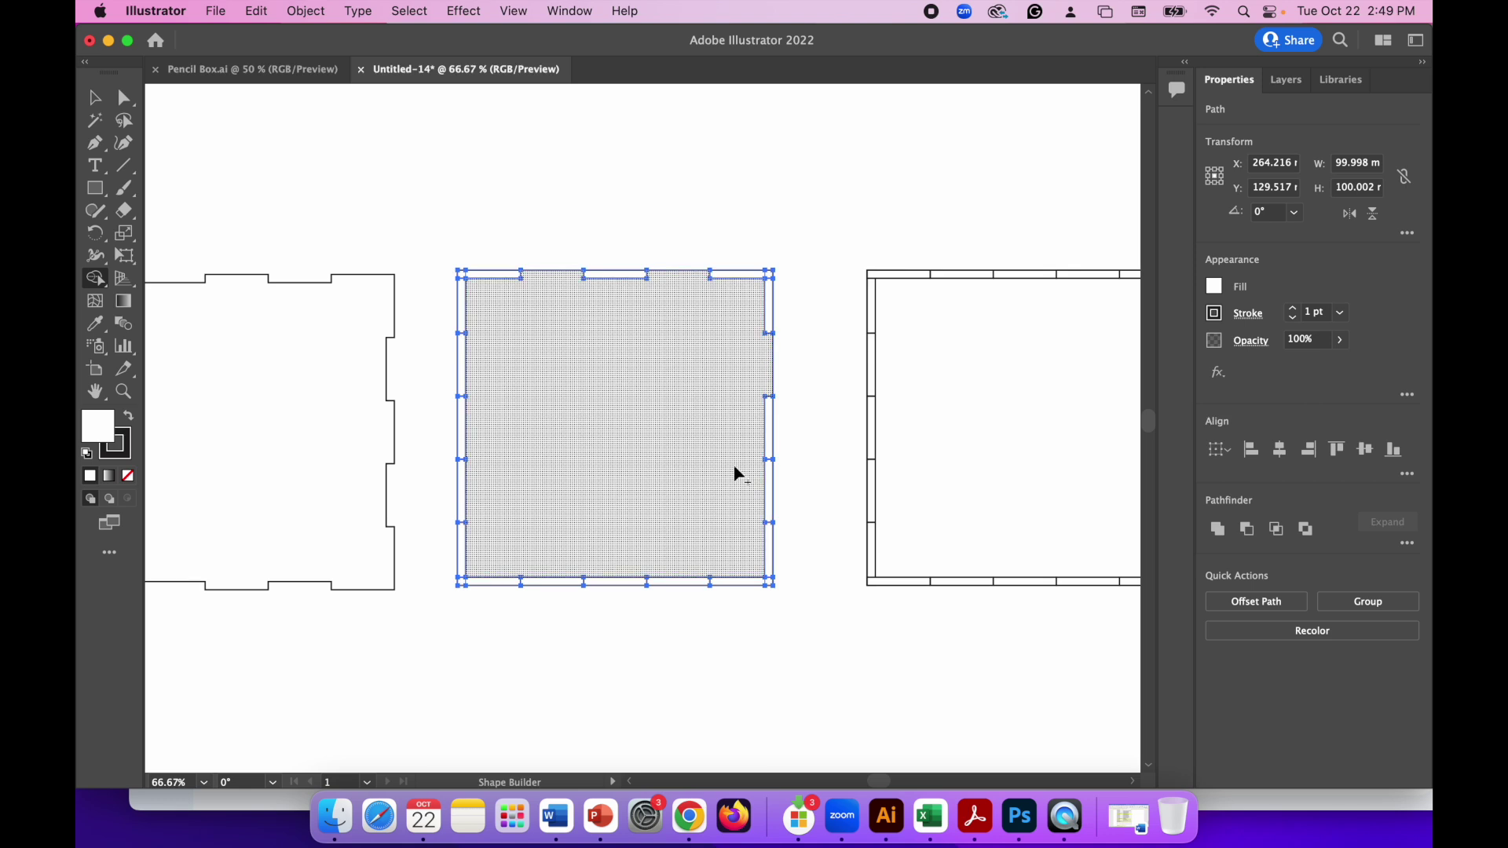
mouse_move(744, 483)
left_mouse_down()
mouse_move(770, 497)
mouse_move(656, 578)
left_mouse_up()
left_click_drag(545, 550, 545, 581)
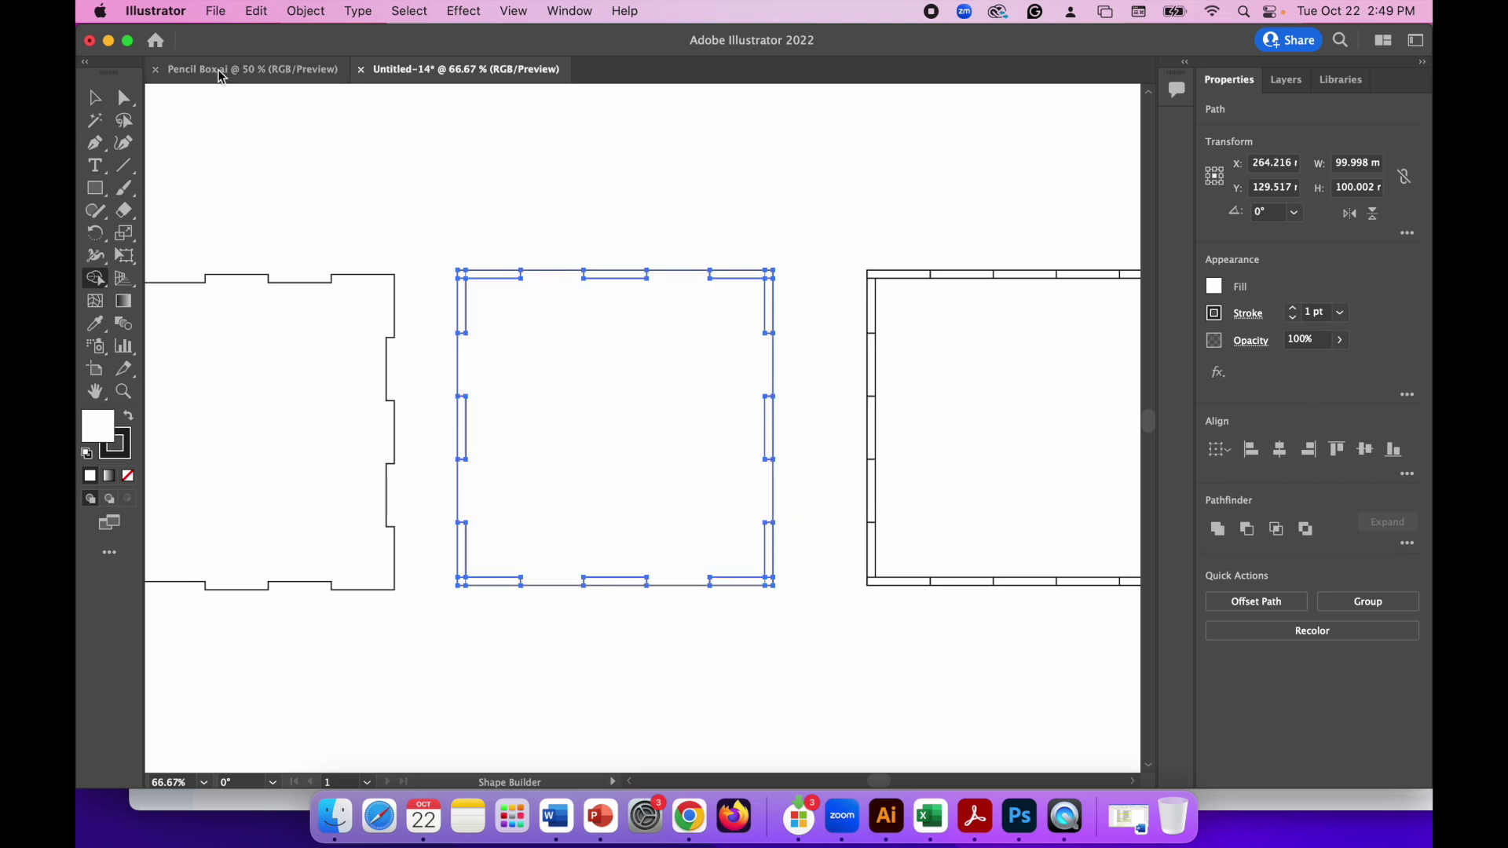
Drag the new second panel down and delete the leftover strip pieces.
left_click(95, 98)
left_click(564, 215)
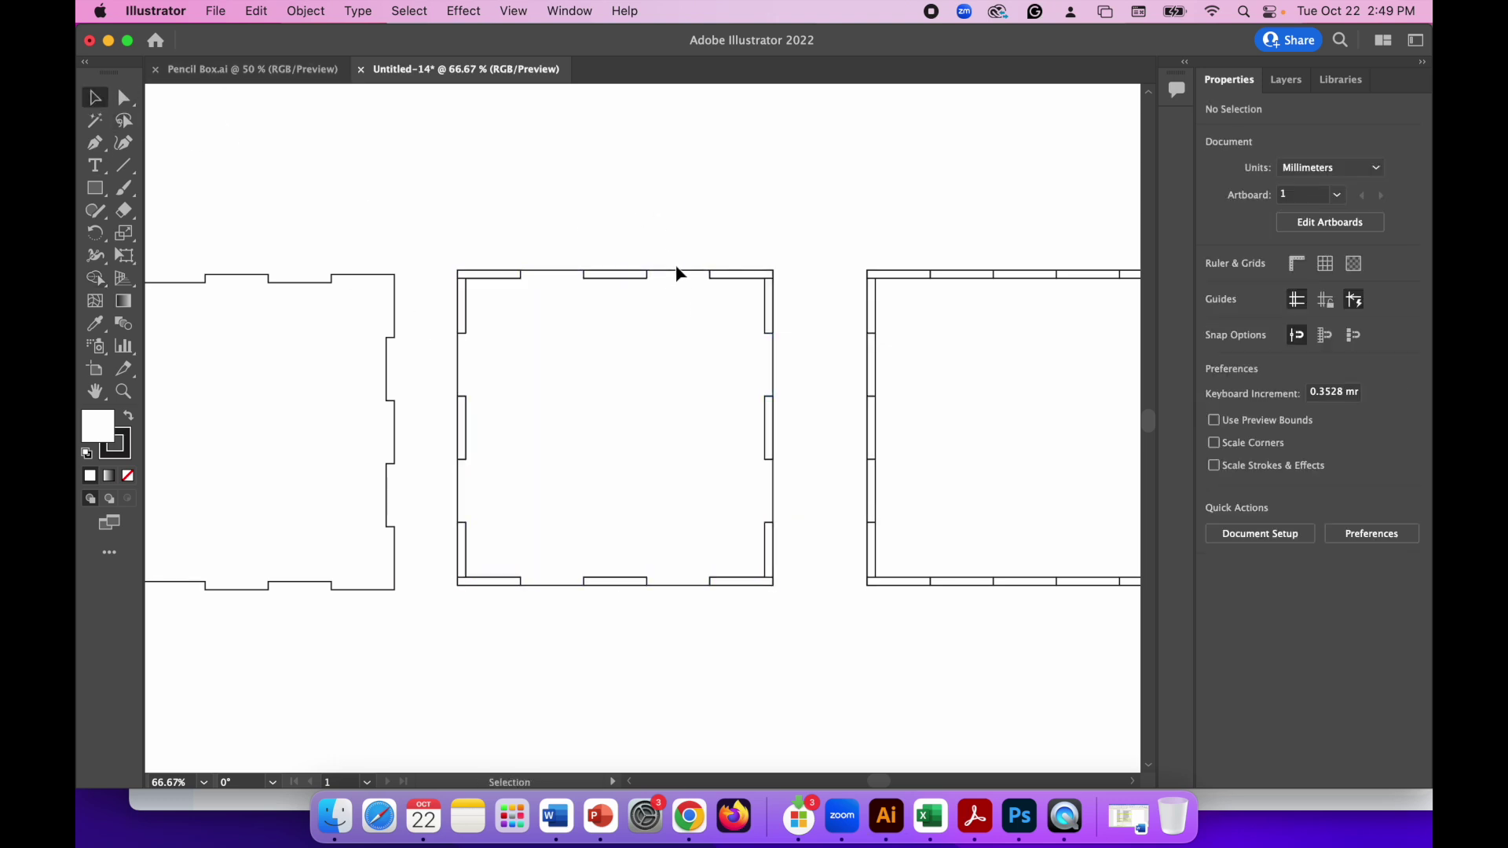
left_click_drag(679, 273, 671, 635)
left_click_drag(435, 234, 785, 595)
key("Delete")
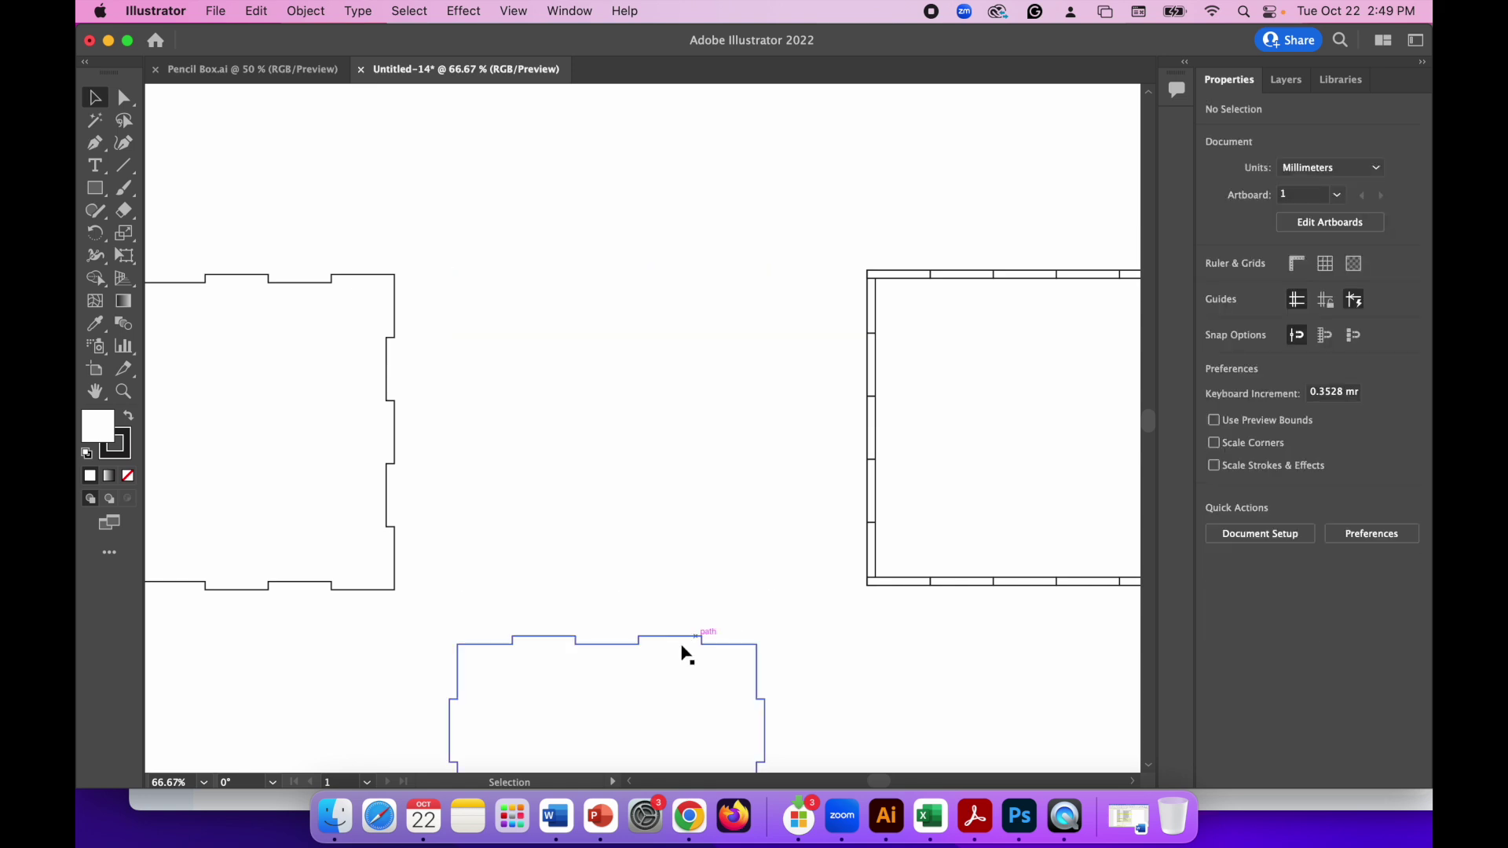
Zoom out and place the second panel level beside the first, with a small gap.
scroll(692, 636, "down", 3)
scroll(694, 621, "down", 1)
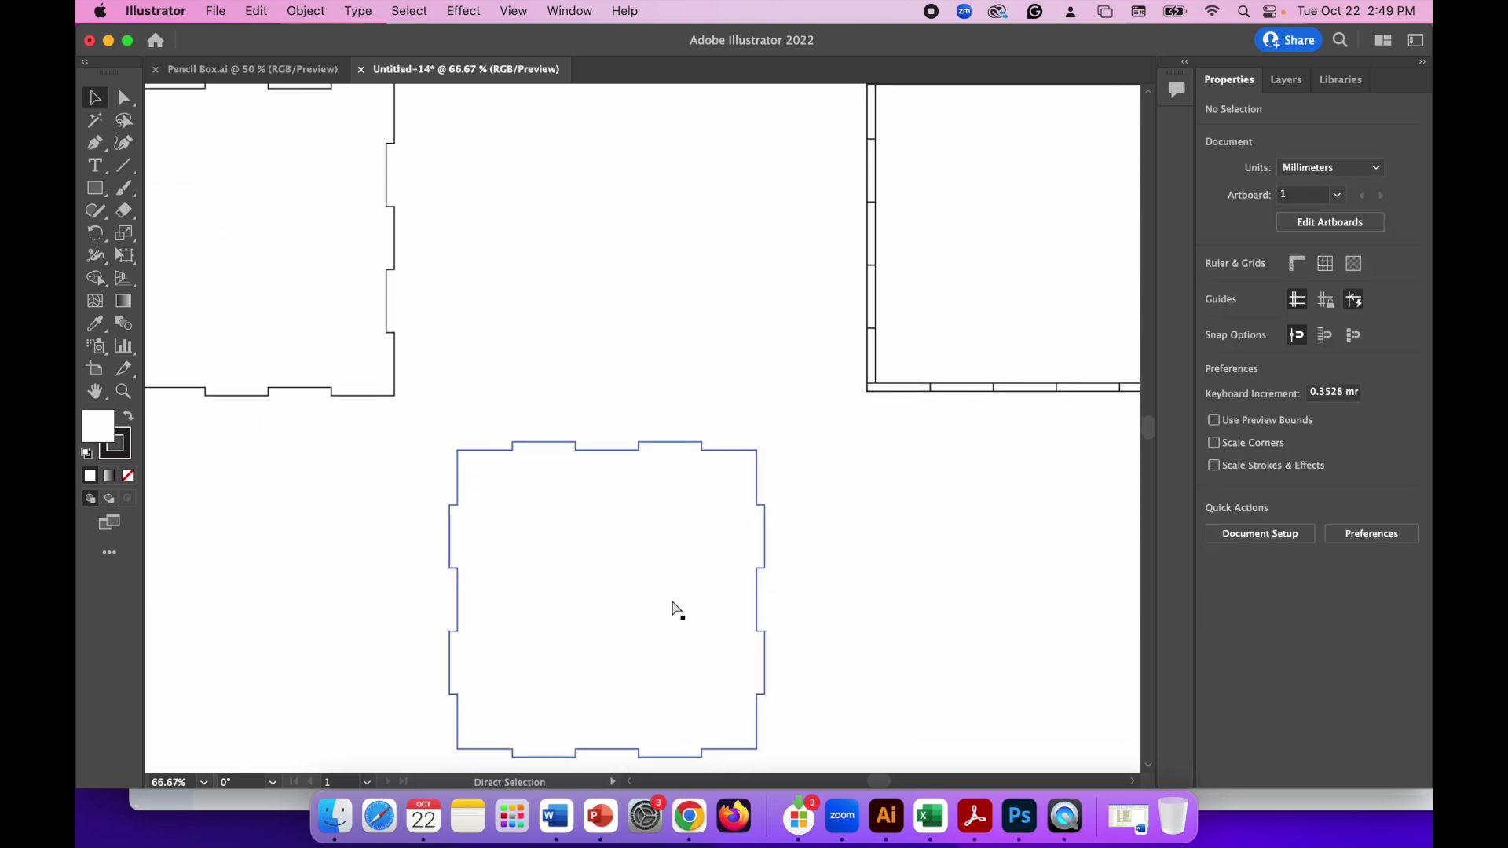
key("super+minus")
left_click_drag(474, 424, 737, 709)
left_click_drag(731, 540, 685, 271)
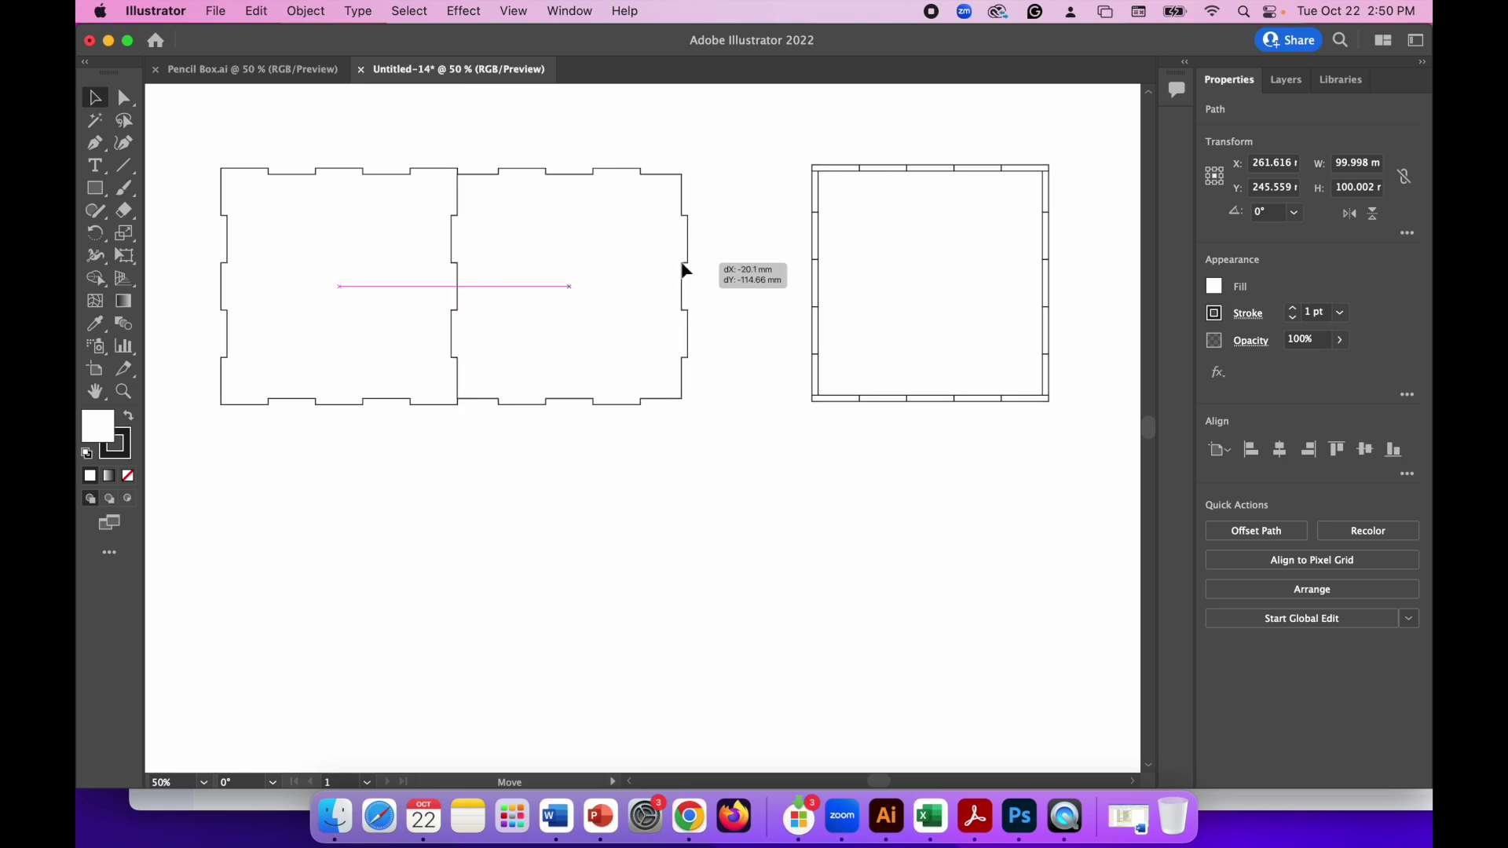
left_click_drag(682, 264, 710, 265)
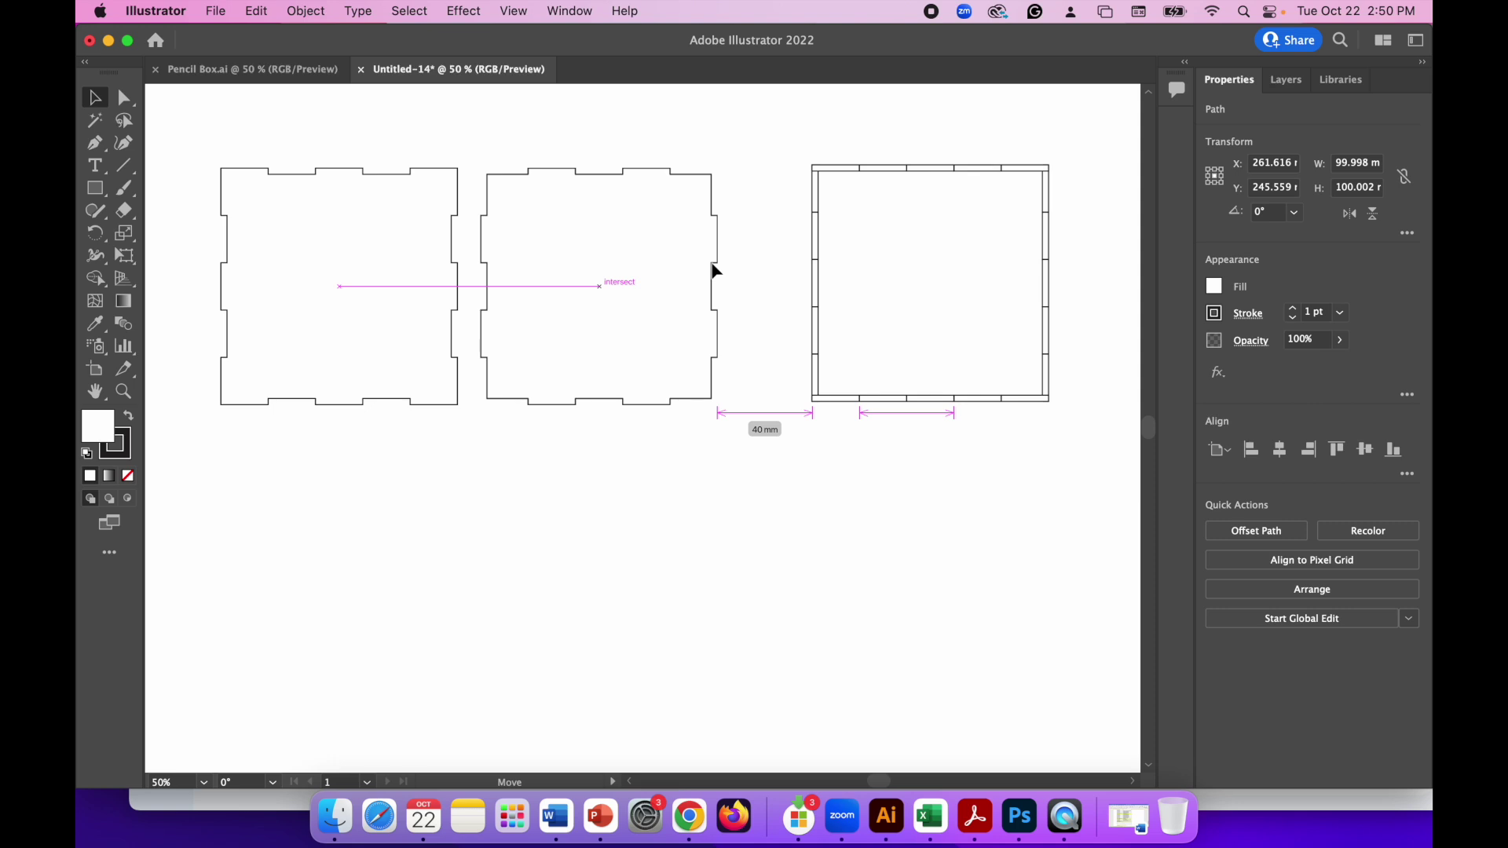
left_click_drag(714, 271, 708, 264)
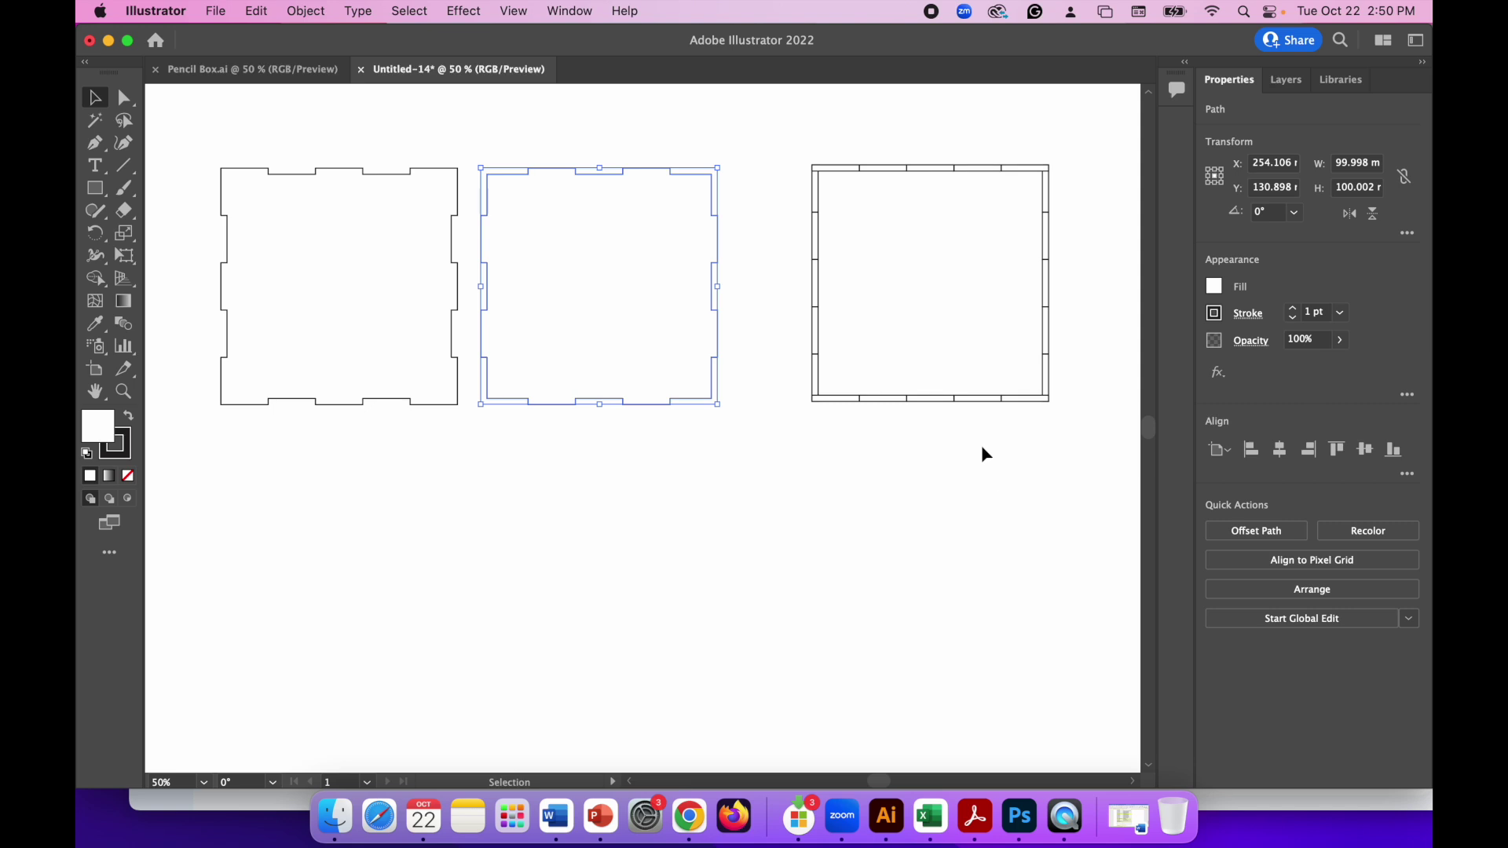
left_click_drag(804, 171, 1106, 459)
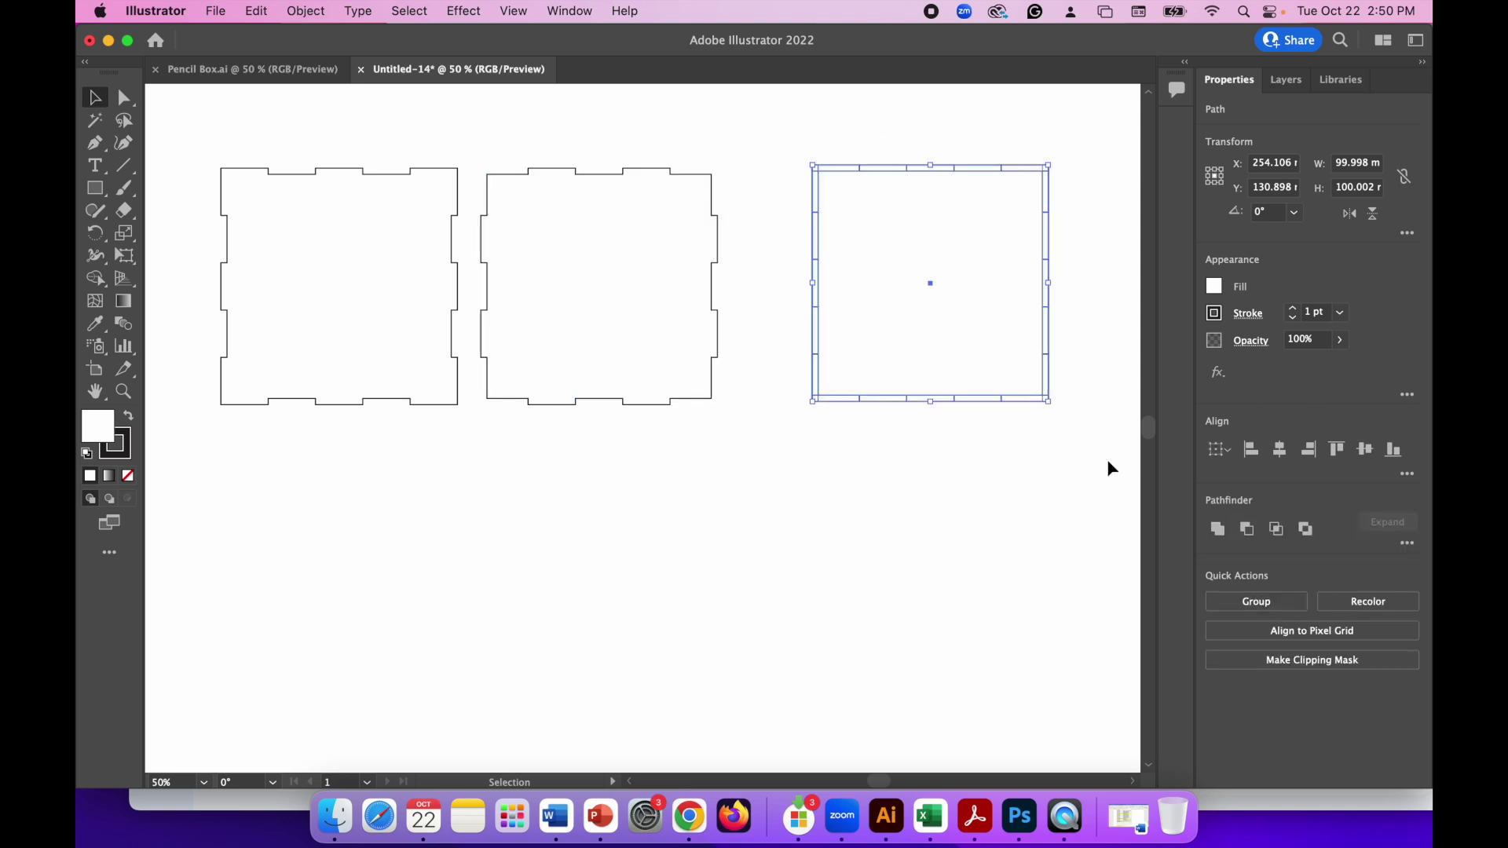
Zoom in on the third square and merge its top edge notches and slivers into it.
key("a")
key("super+equal")
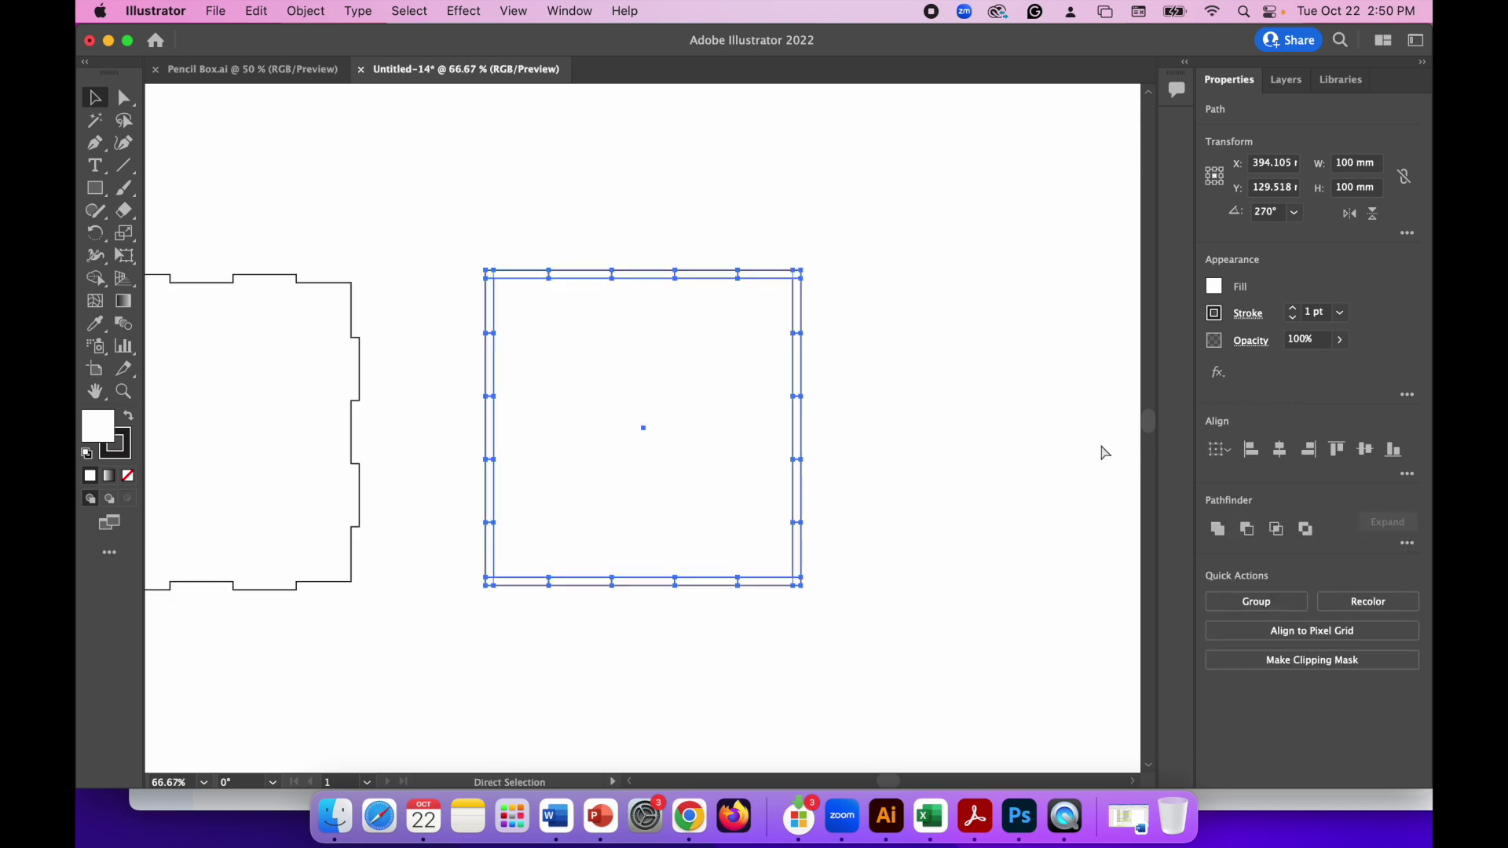
key("super+equal")
key("v")
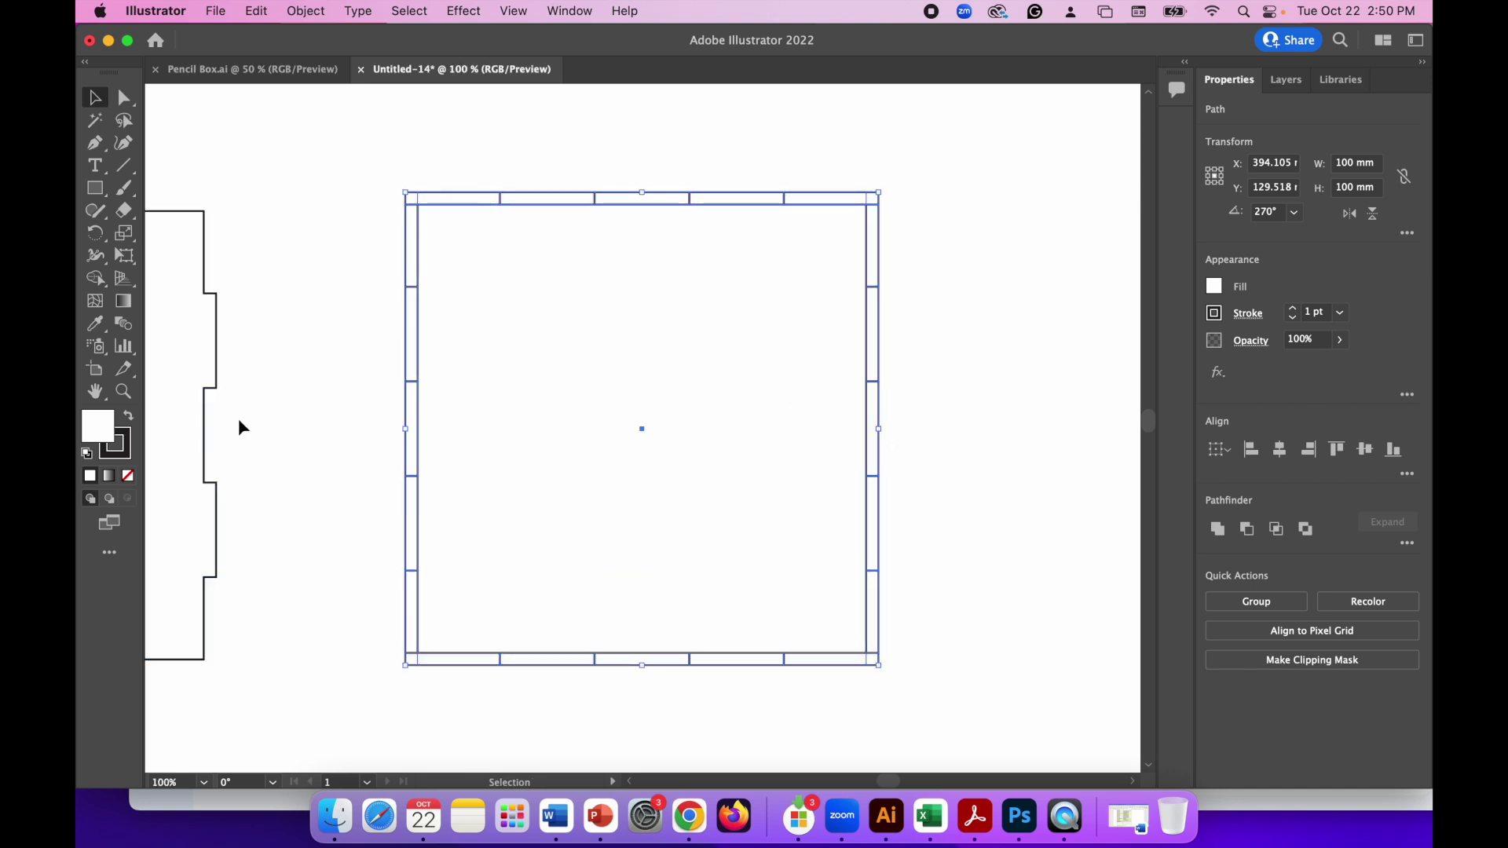
left_click(96, 280)
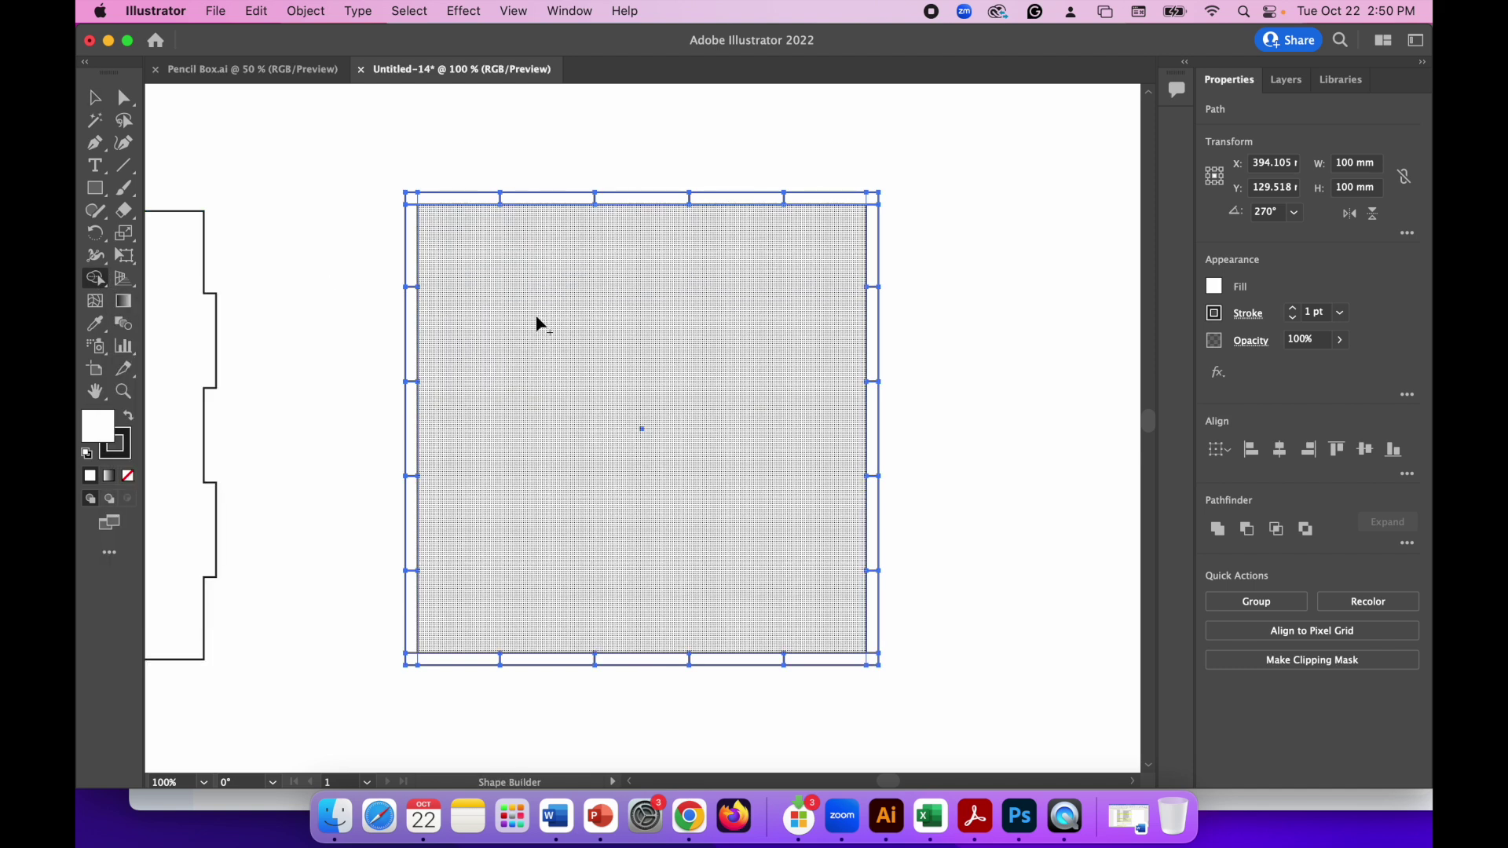
left_click_drag(533, 250, 554, 206)
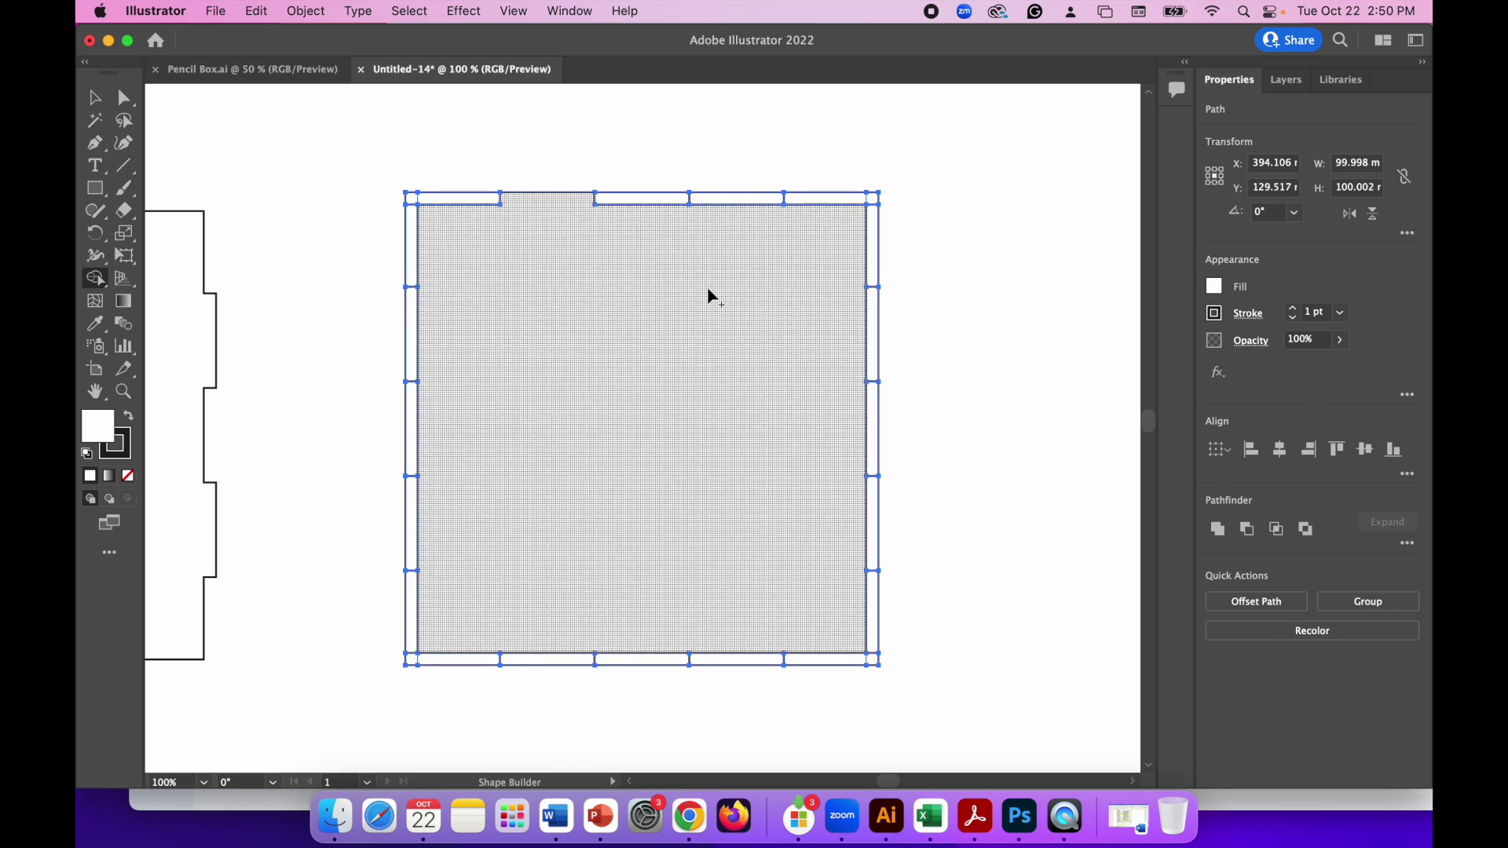
left_click_drag(724, 287, 748, 208)
left_click_drag(749, 208, 748, 206)
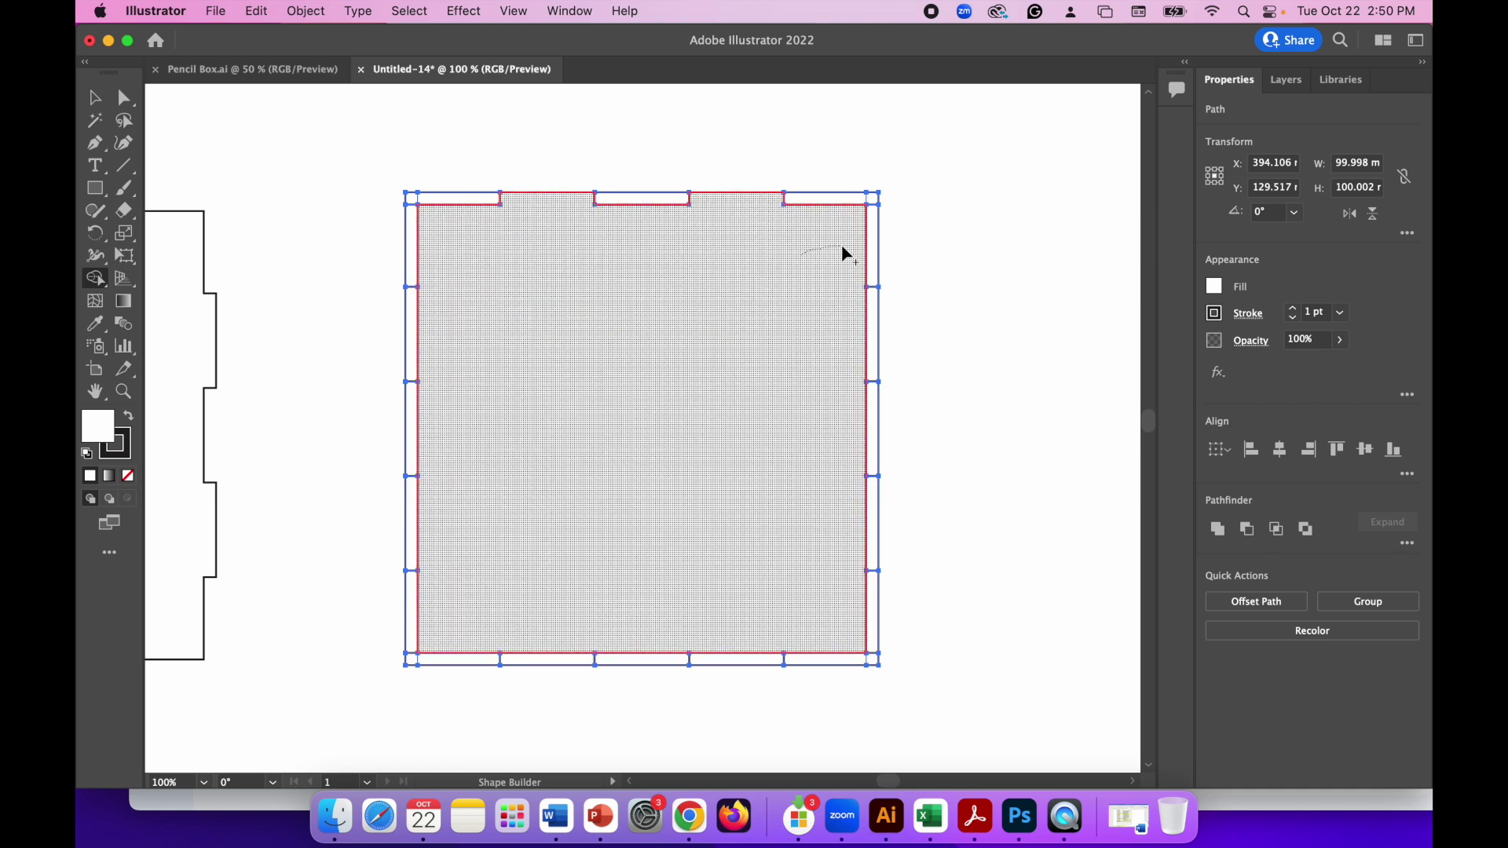
left_click_drag(842, 248, 870, 250)
Merge the right-edge slivers and the bottom and lower-left tabs into the square.
left_click_drag(799, 437, 871, 439)
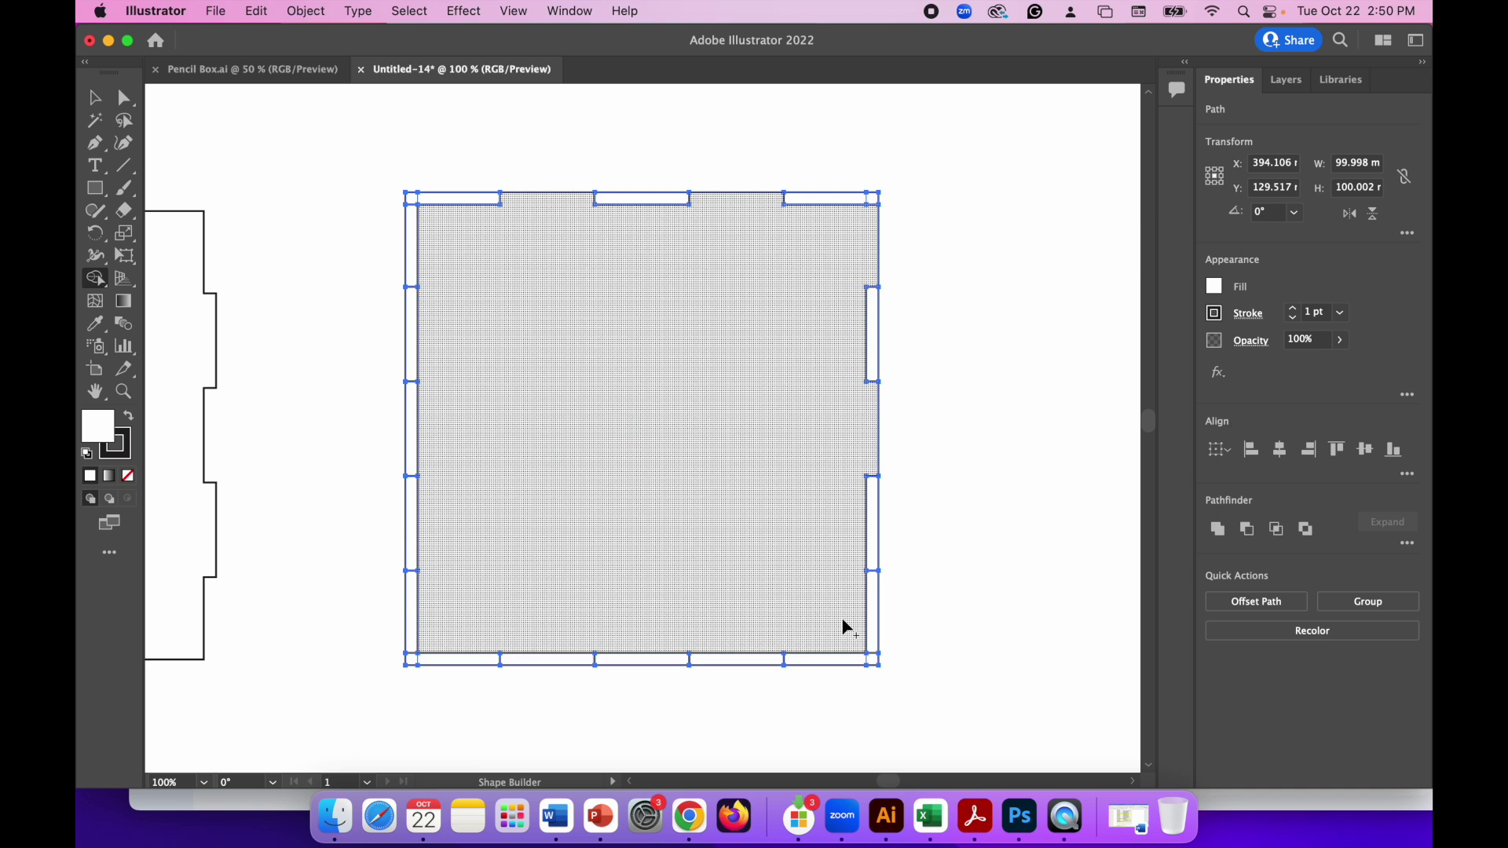
left_click_drag(843, 620, 864, 626)
left_click_drag(724, 585, 729, 654)
left_click_drag(534, 616, 537, 664)
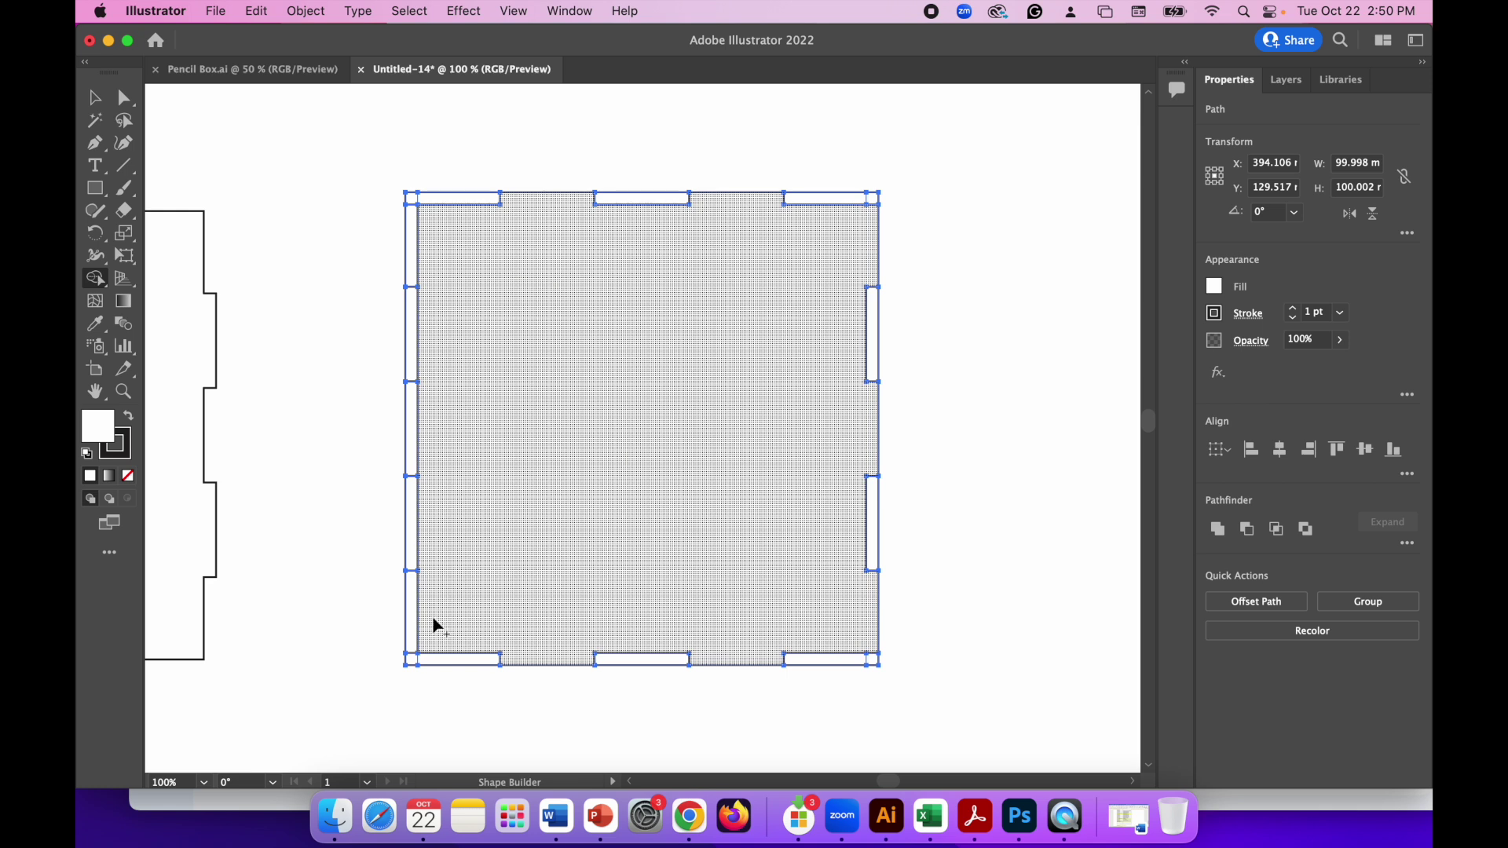
mouse_move(414, 618)
left_mouse_down()
mouse_move(482, 535)
mouse_move(480, 410)
mouse_move(420, 421)
left_mouse_up()
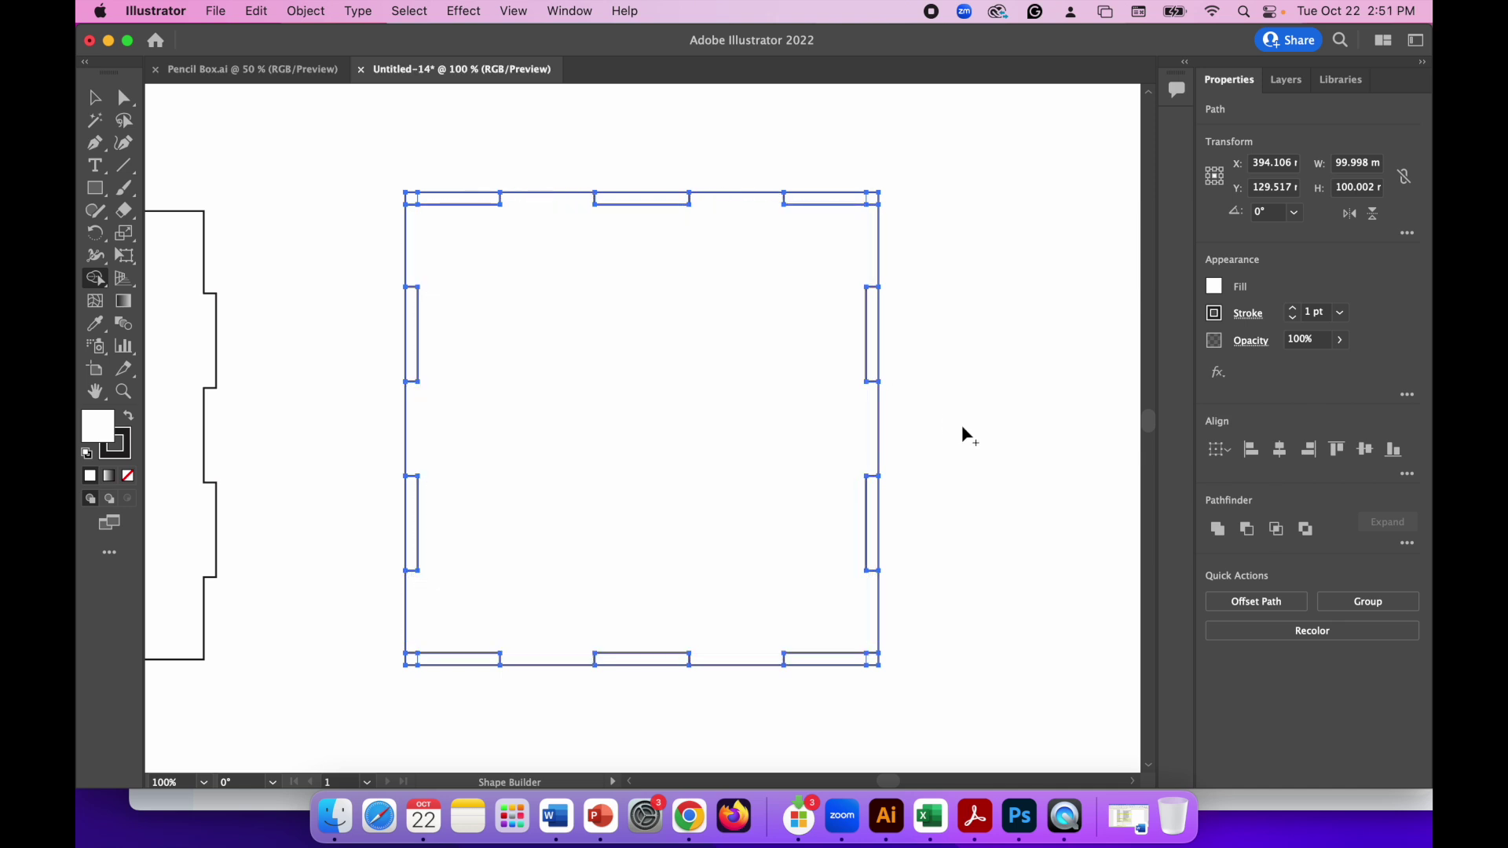
Move the notched panel aside and delete the ten leftover slot rectangles.
key("super")
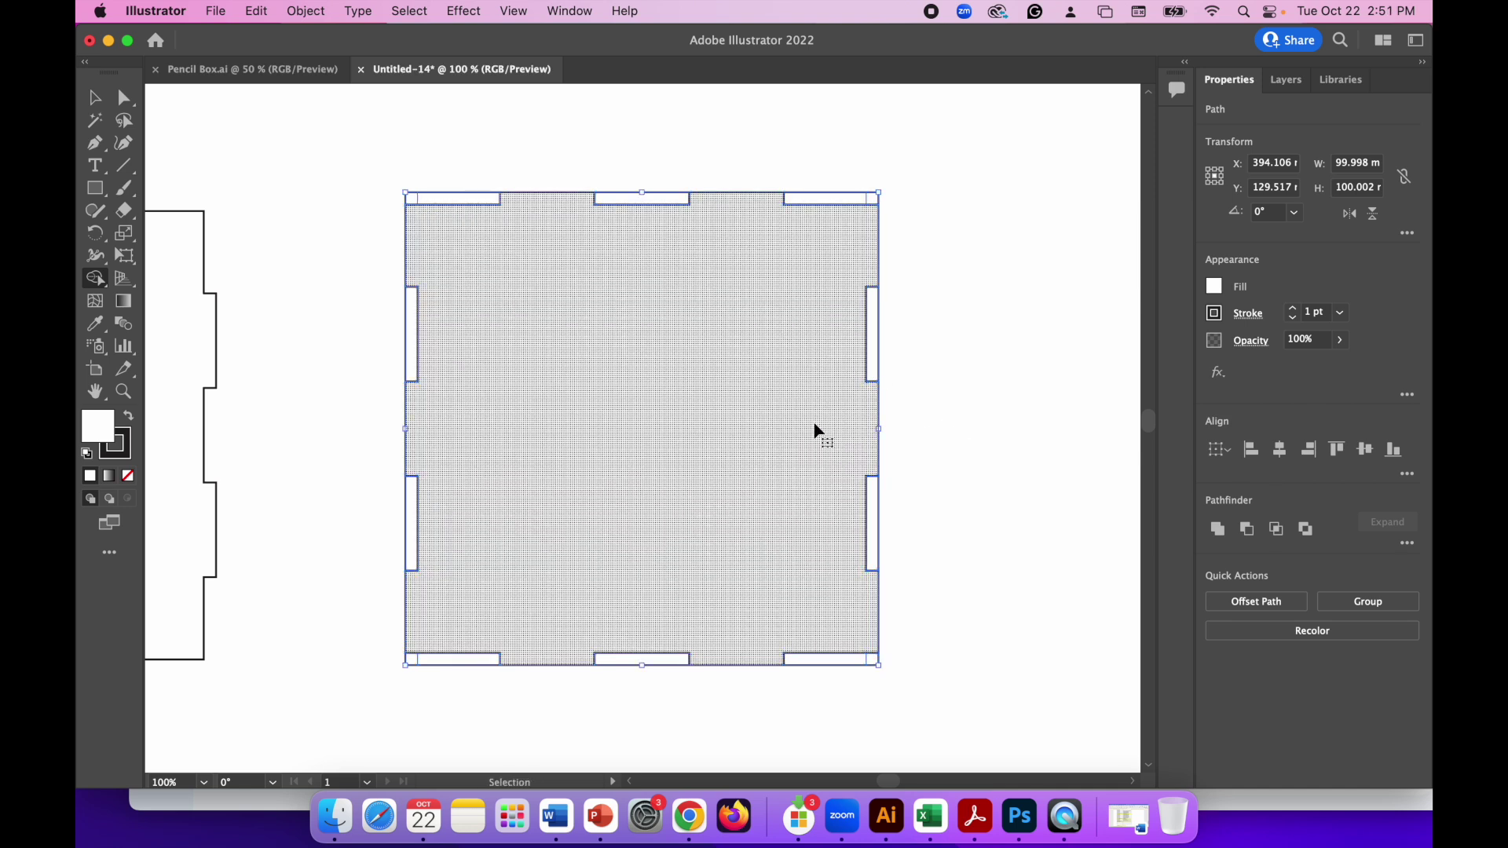
key("super+minus")
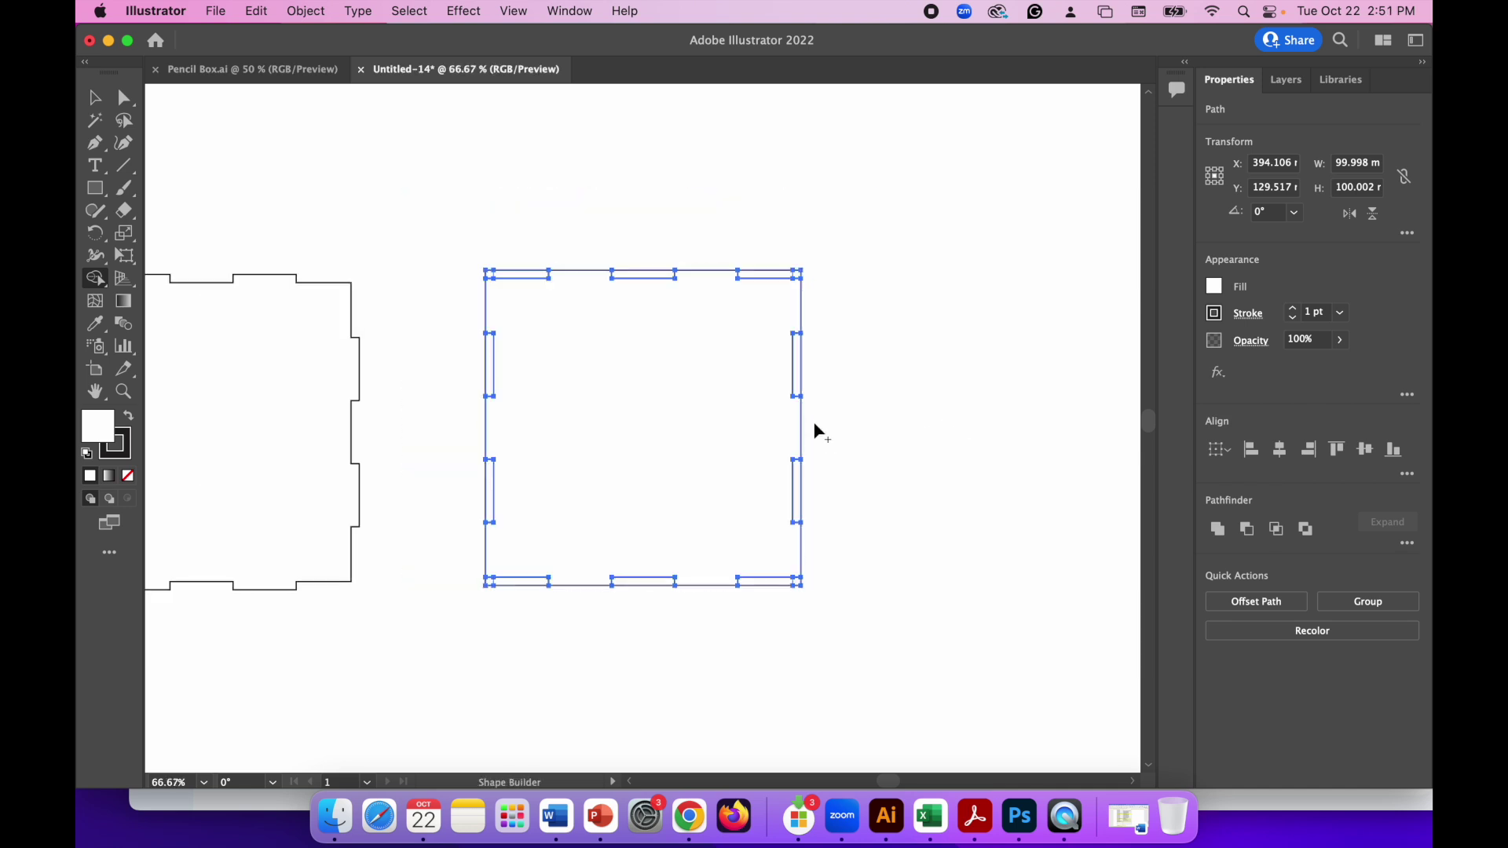
left_click(94, 97)
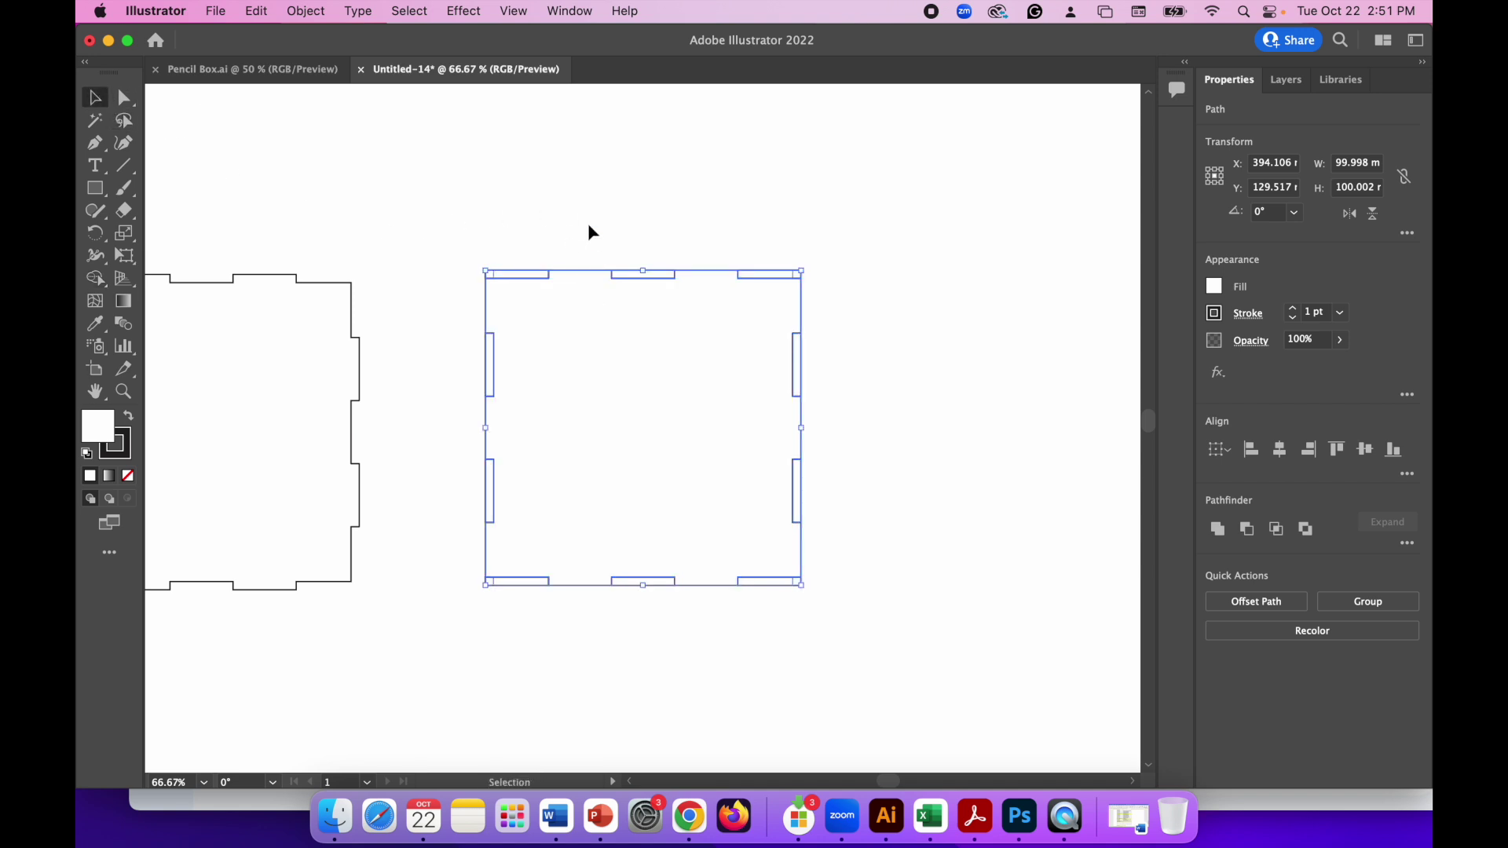
left_click(680, 233)
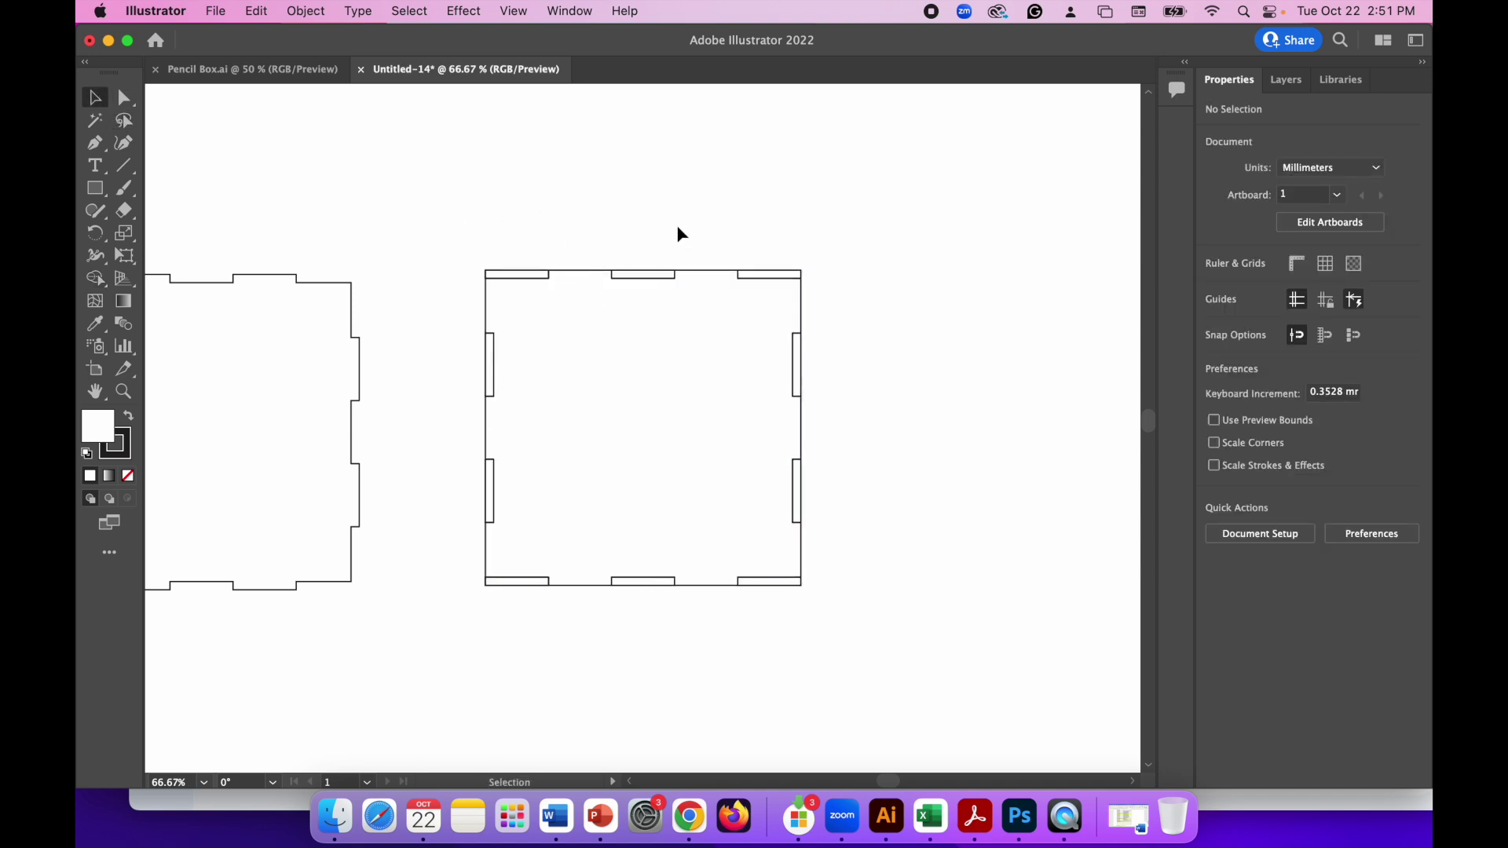
left_click(803, 307)
left_click_drag(802, 297, 966, 410)
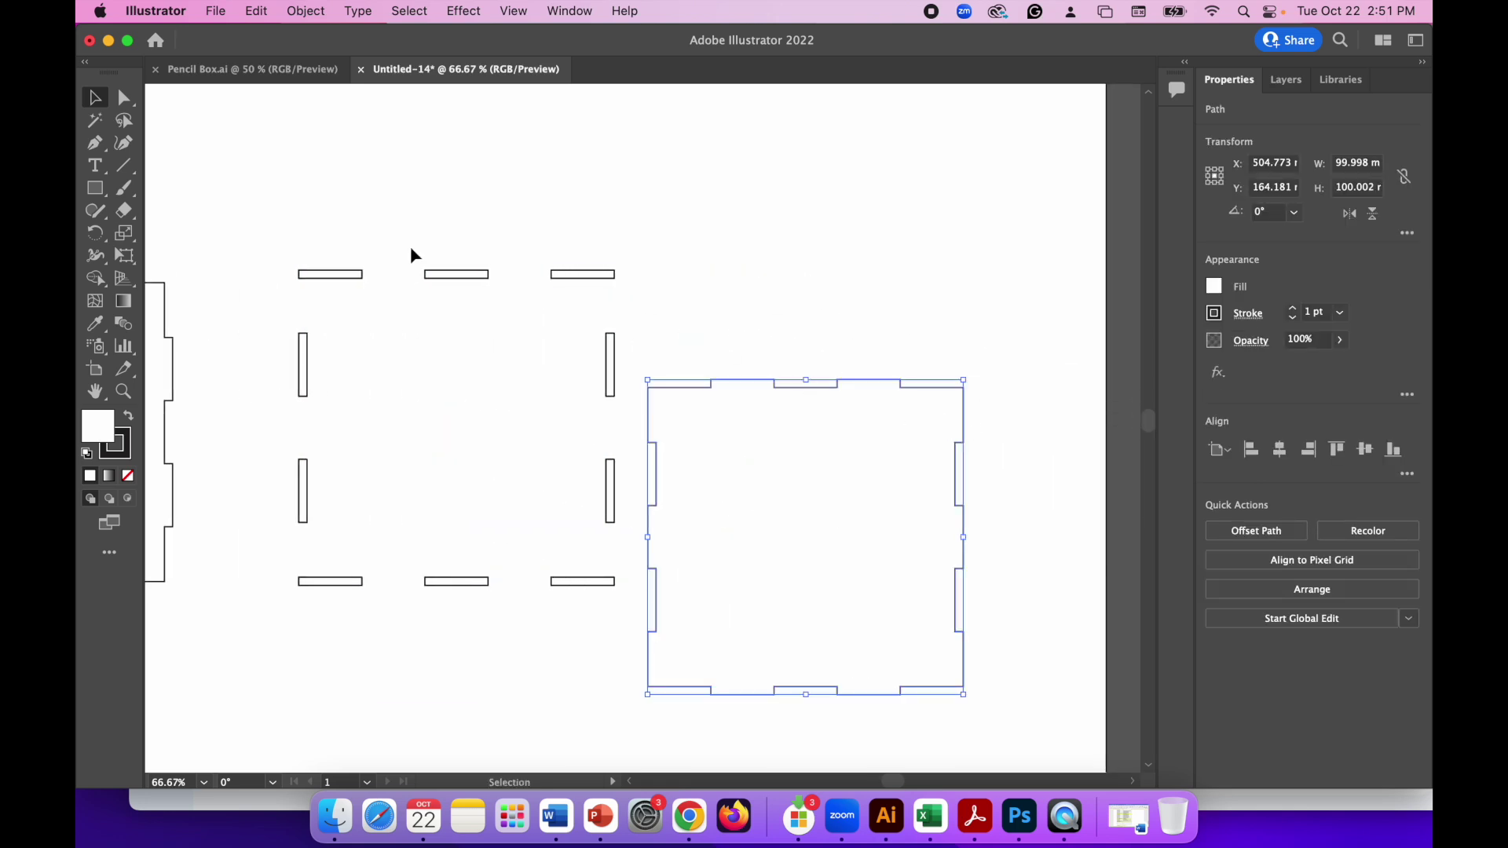
left_click_drag(258, 236, 626, 619)
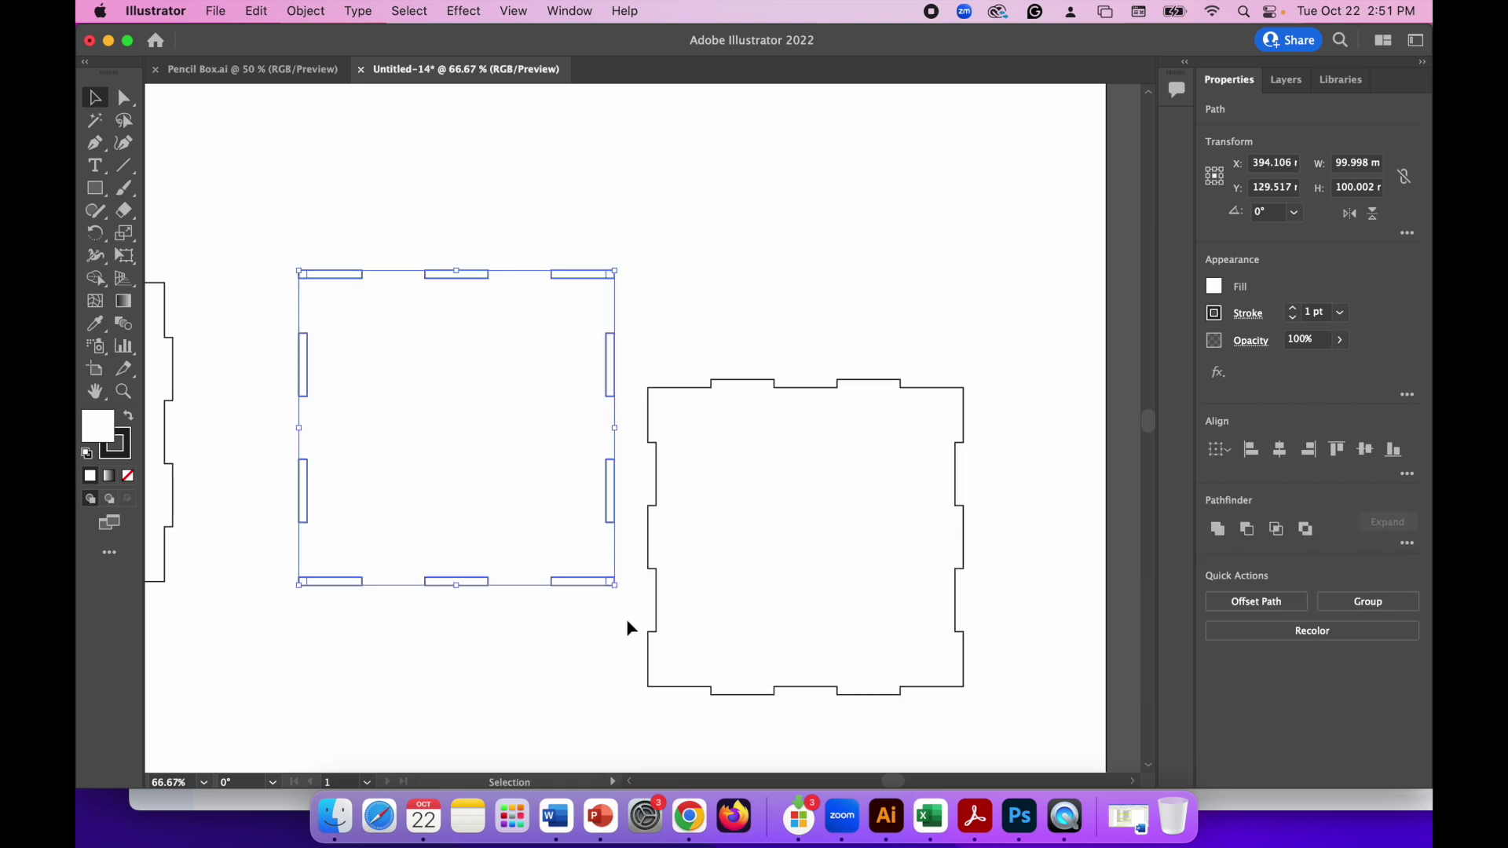
key("Delete")
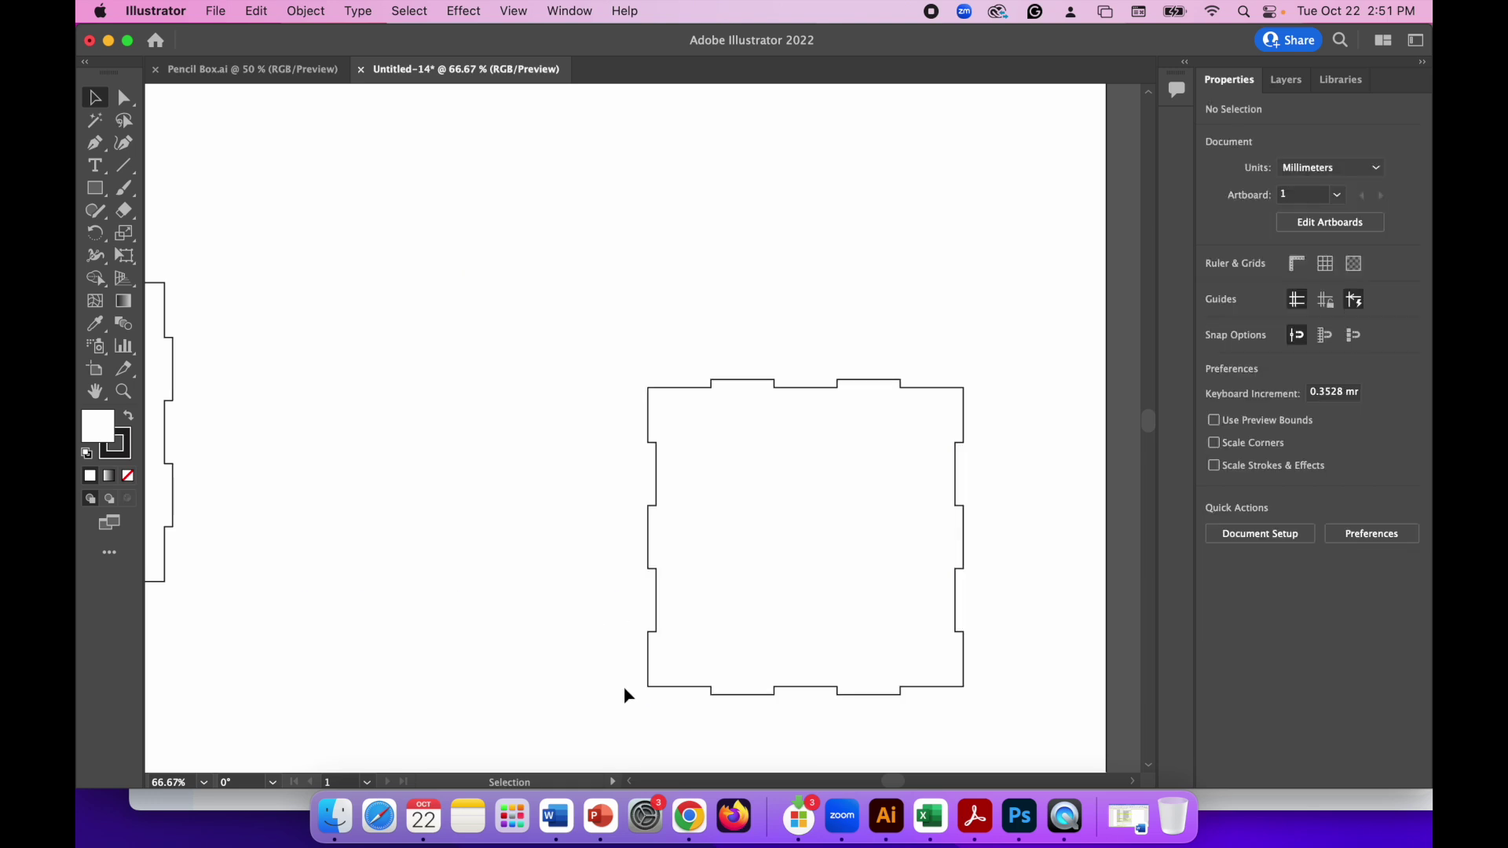
Zoom out to 50% and place the third panel level beside the middle panel.
key("super+minus")
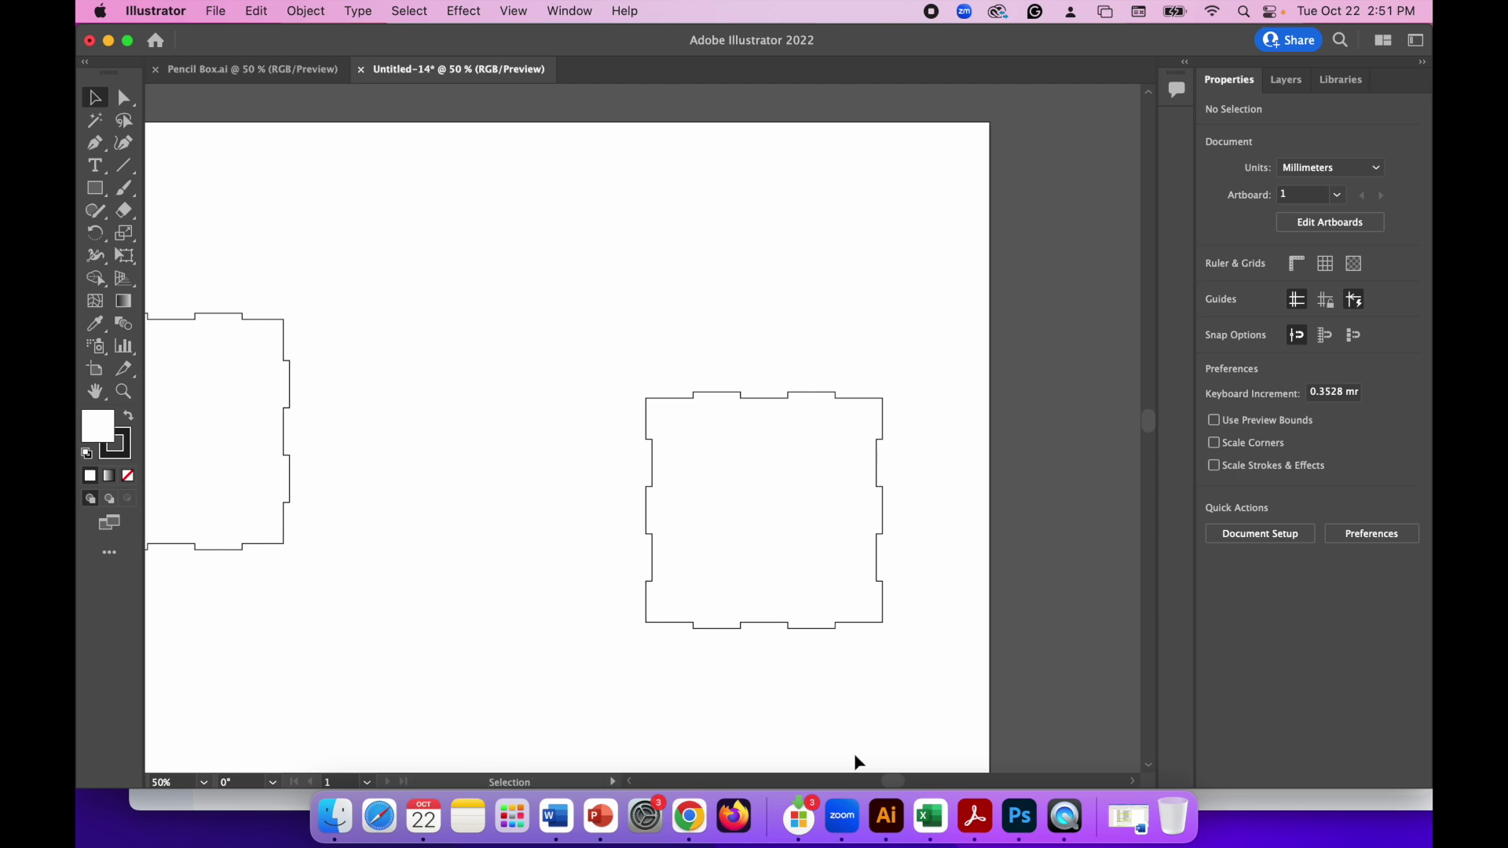
left_click_drag(894, 779, 884, 779)
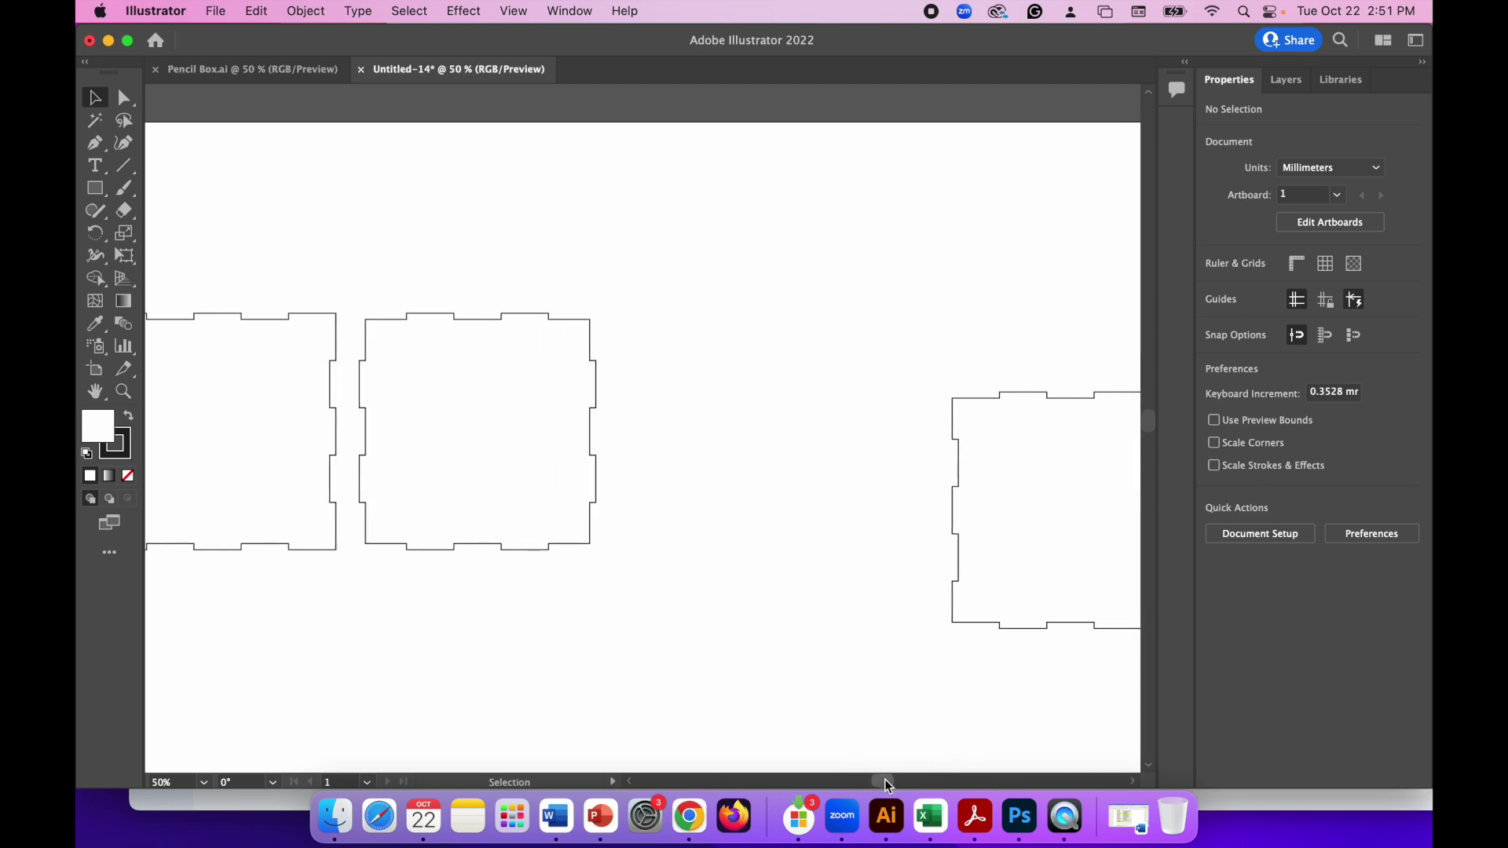
left_click_drag(957, 446, 812, 381)
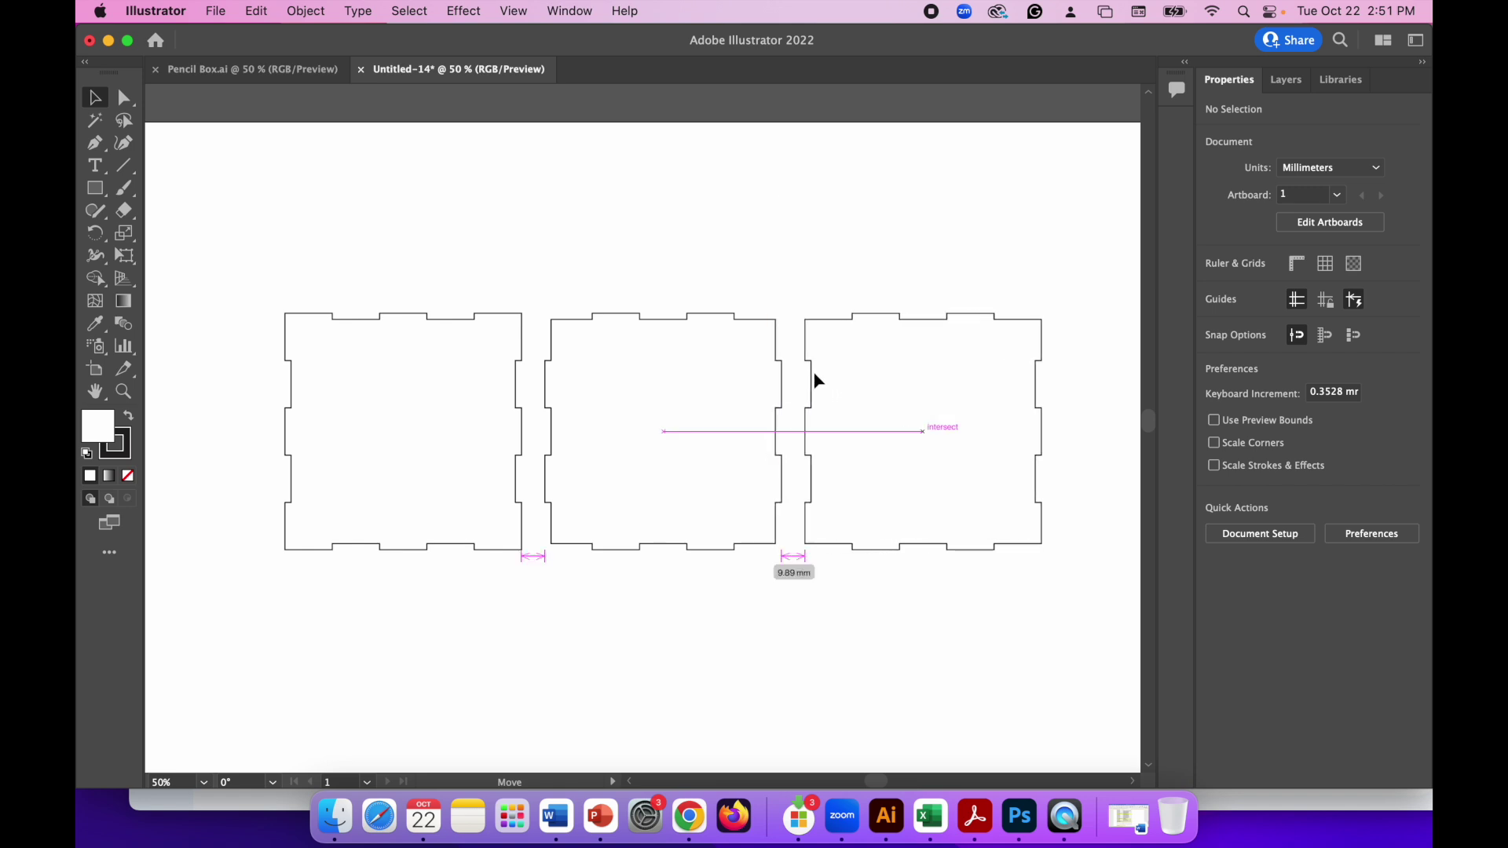
left_click_drag(815, 381, 814, 380)
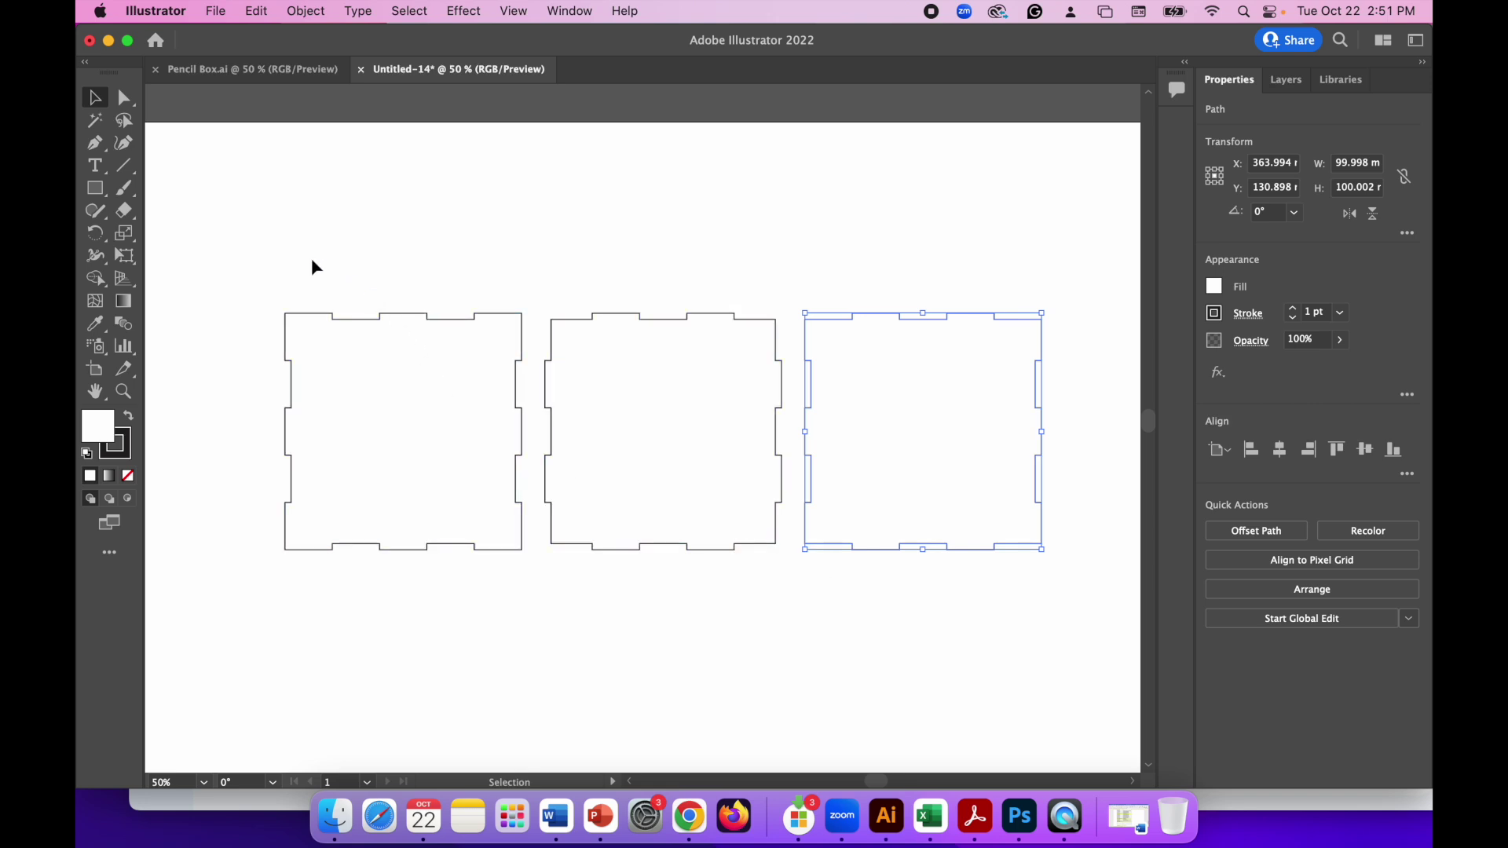
left_click_drag(242, 242, 1085, 596)
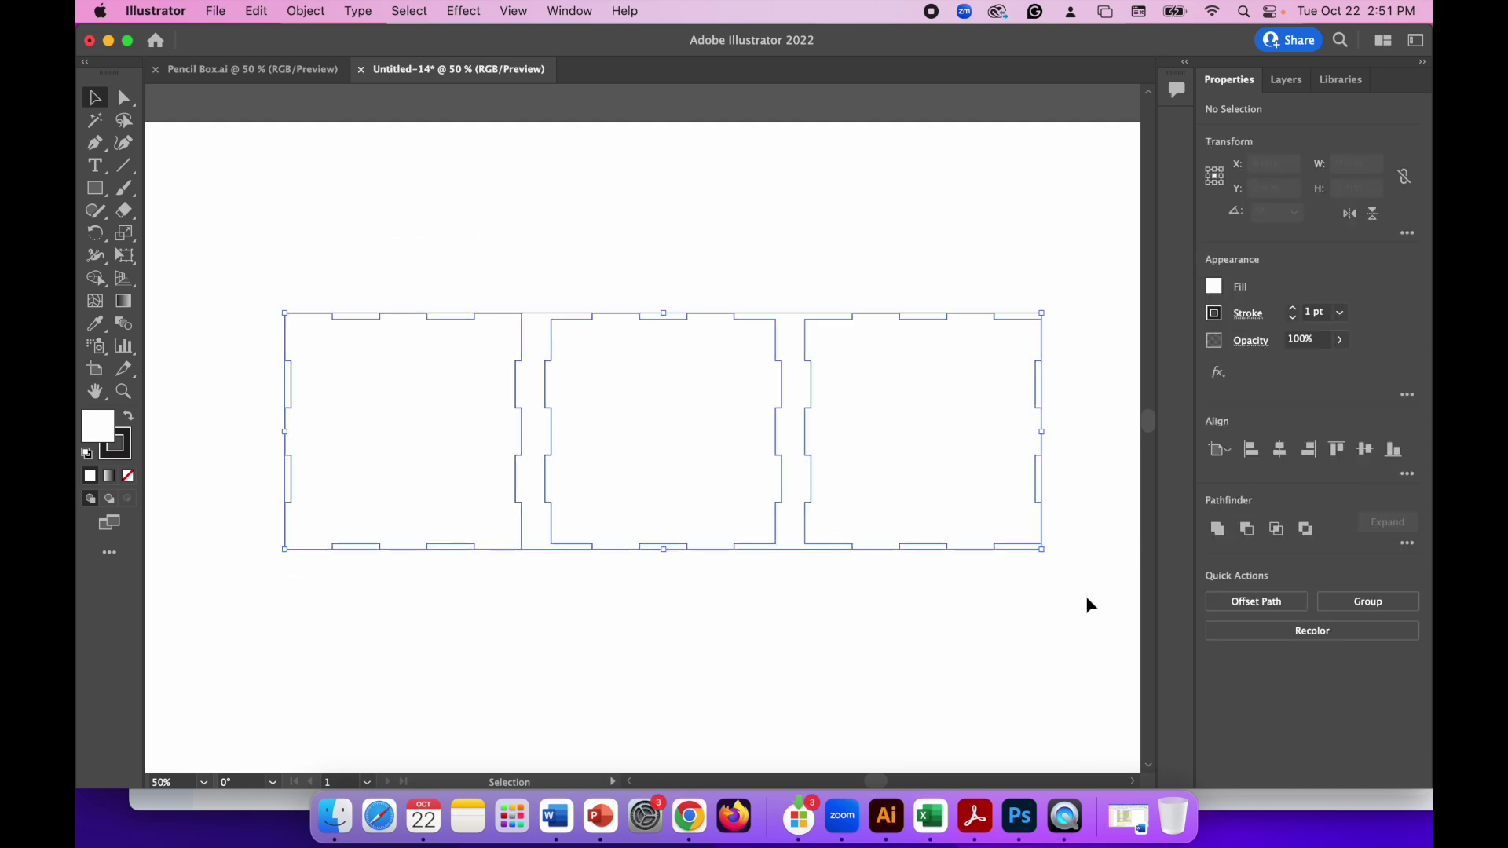
Copy the three panels, paste in front, and drag the copy straight down as a second row.
key("a")
key("super+minus")
key("v")
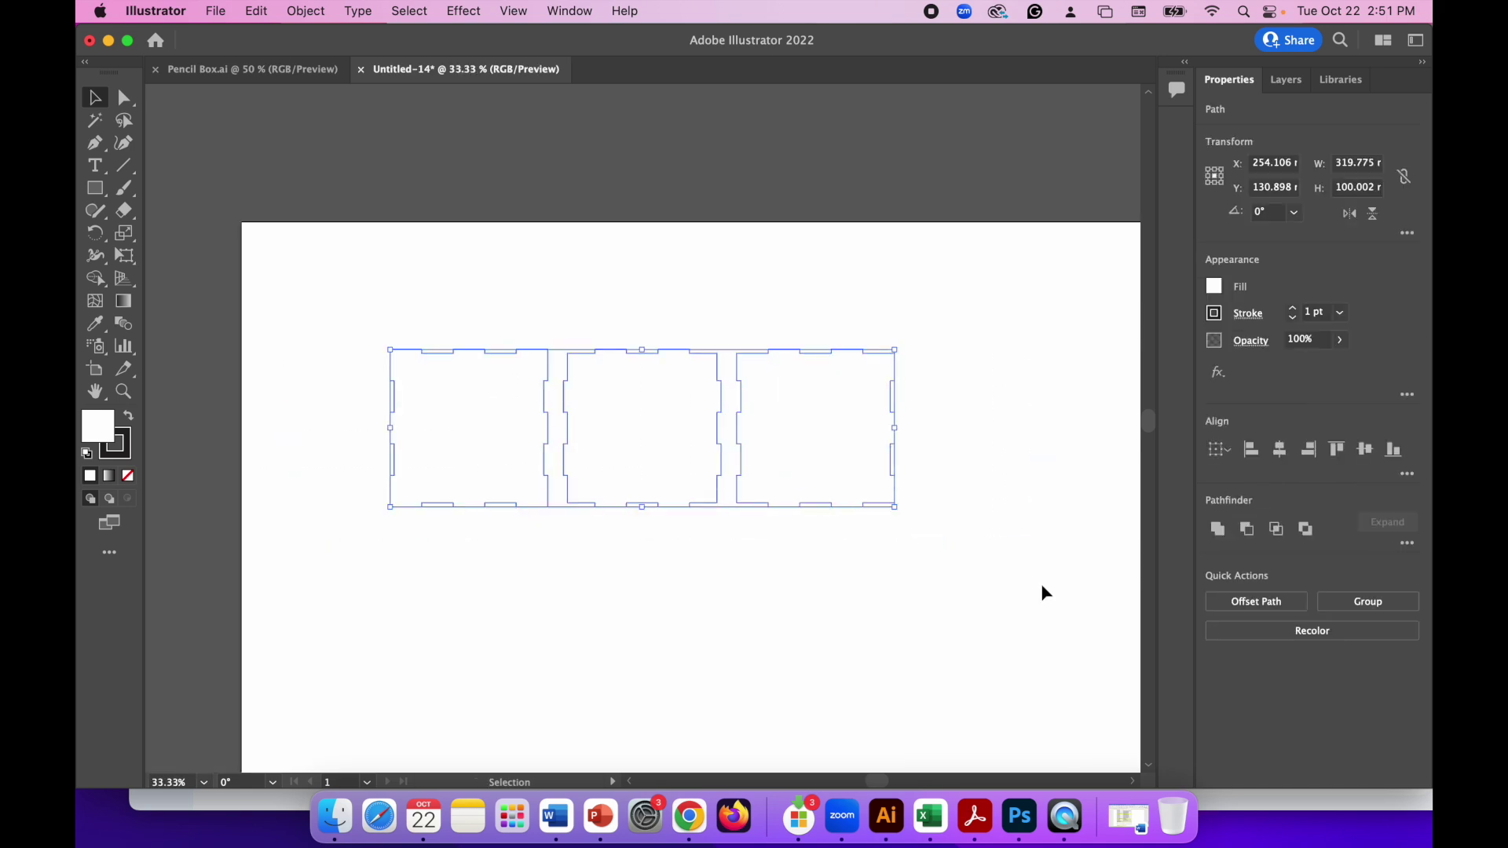
left_click(260, 11)
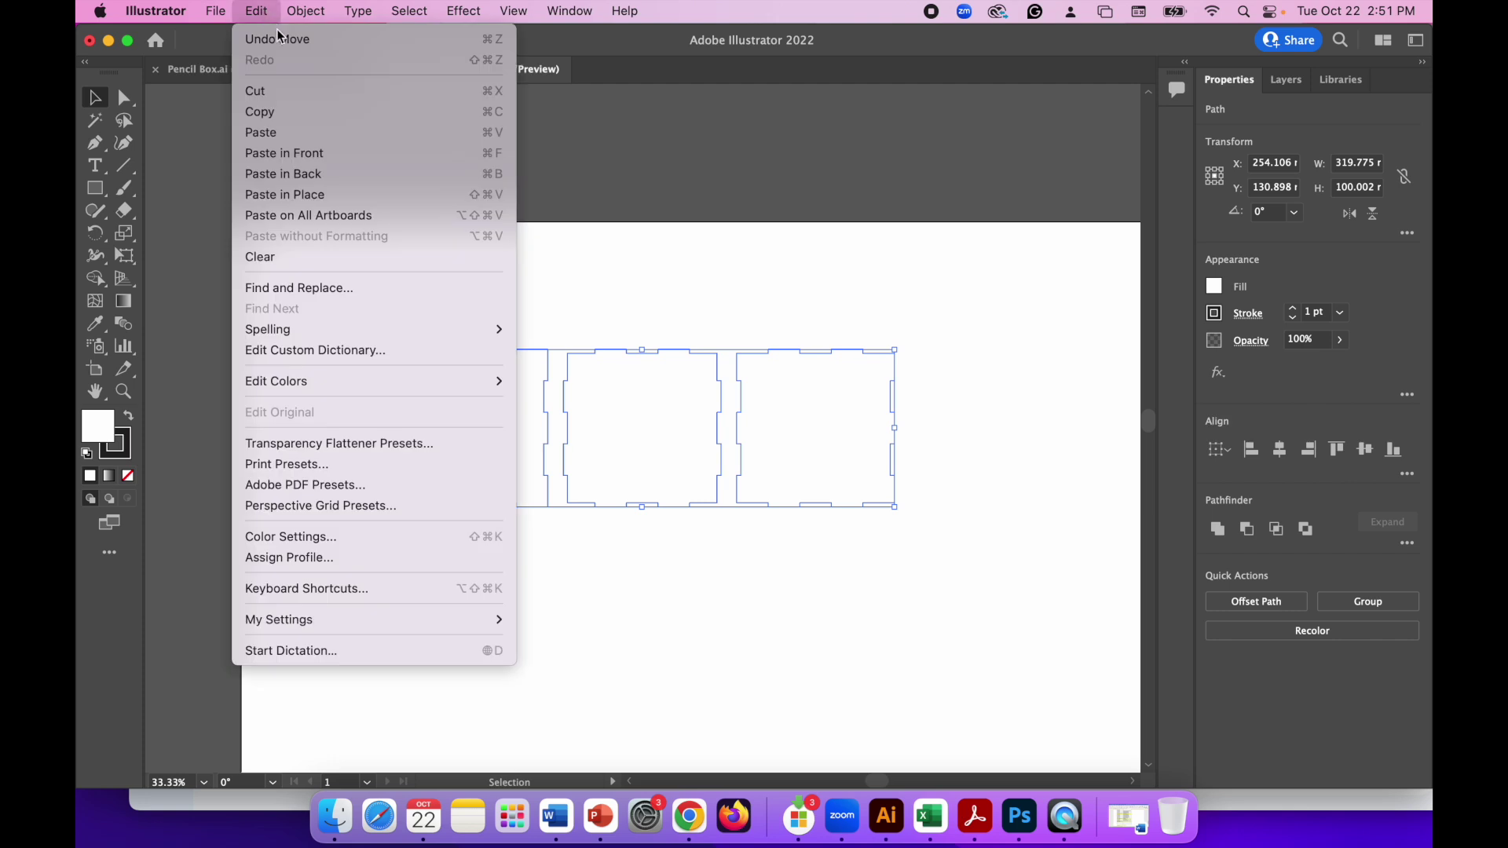
left_click(287, 110)
left_click(258, 13)
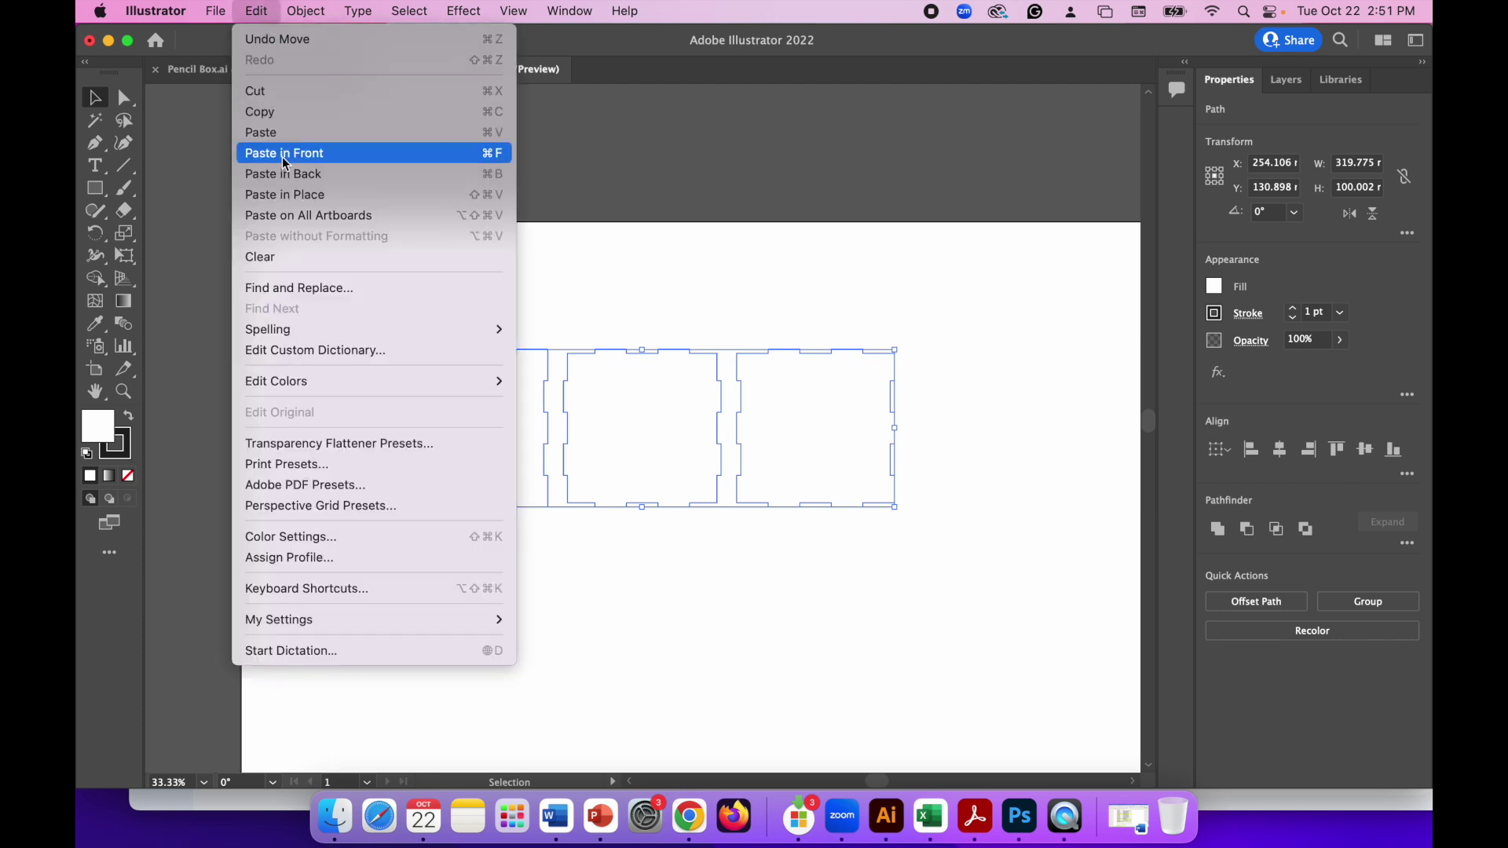
left_click(286, 132)
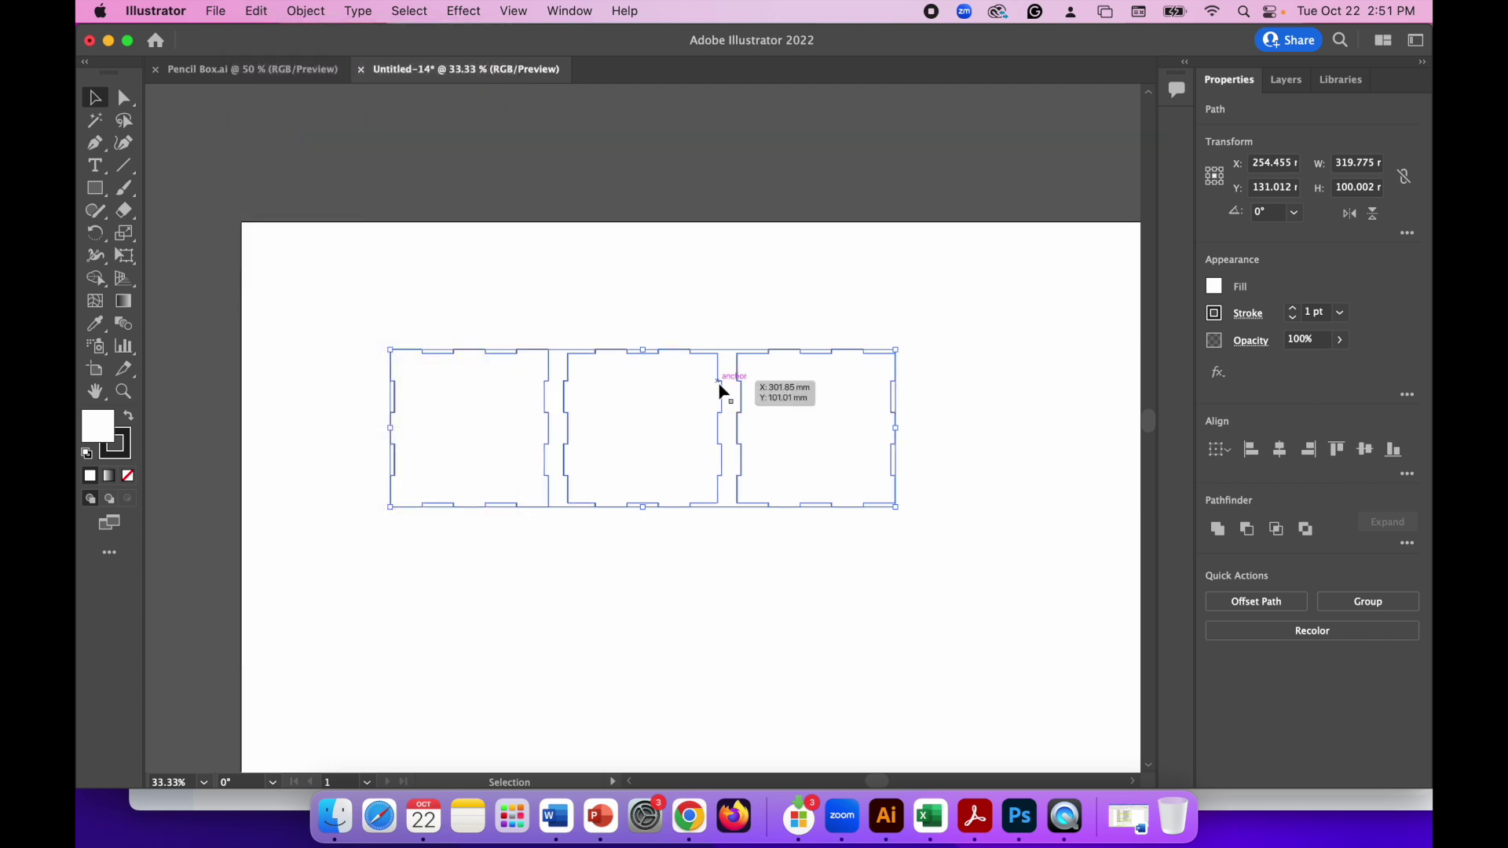
left_click_drag(723, 387, 727, 570)
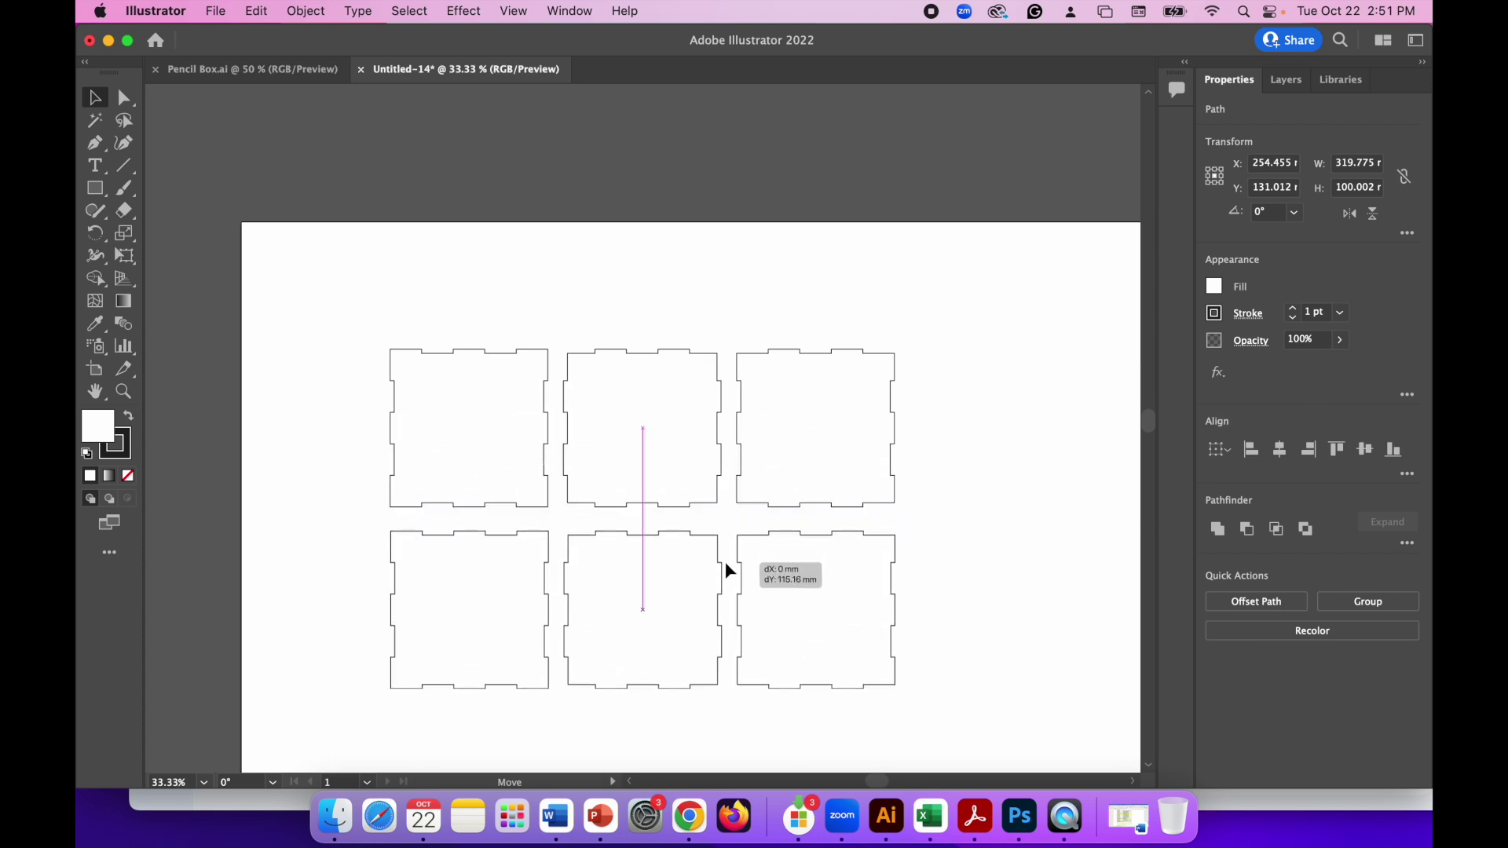
left_click_drag(725, 564, 725, 564)
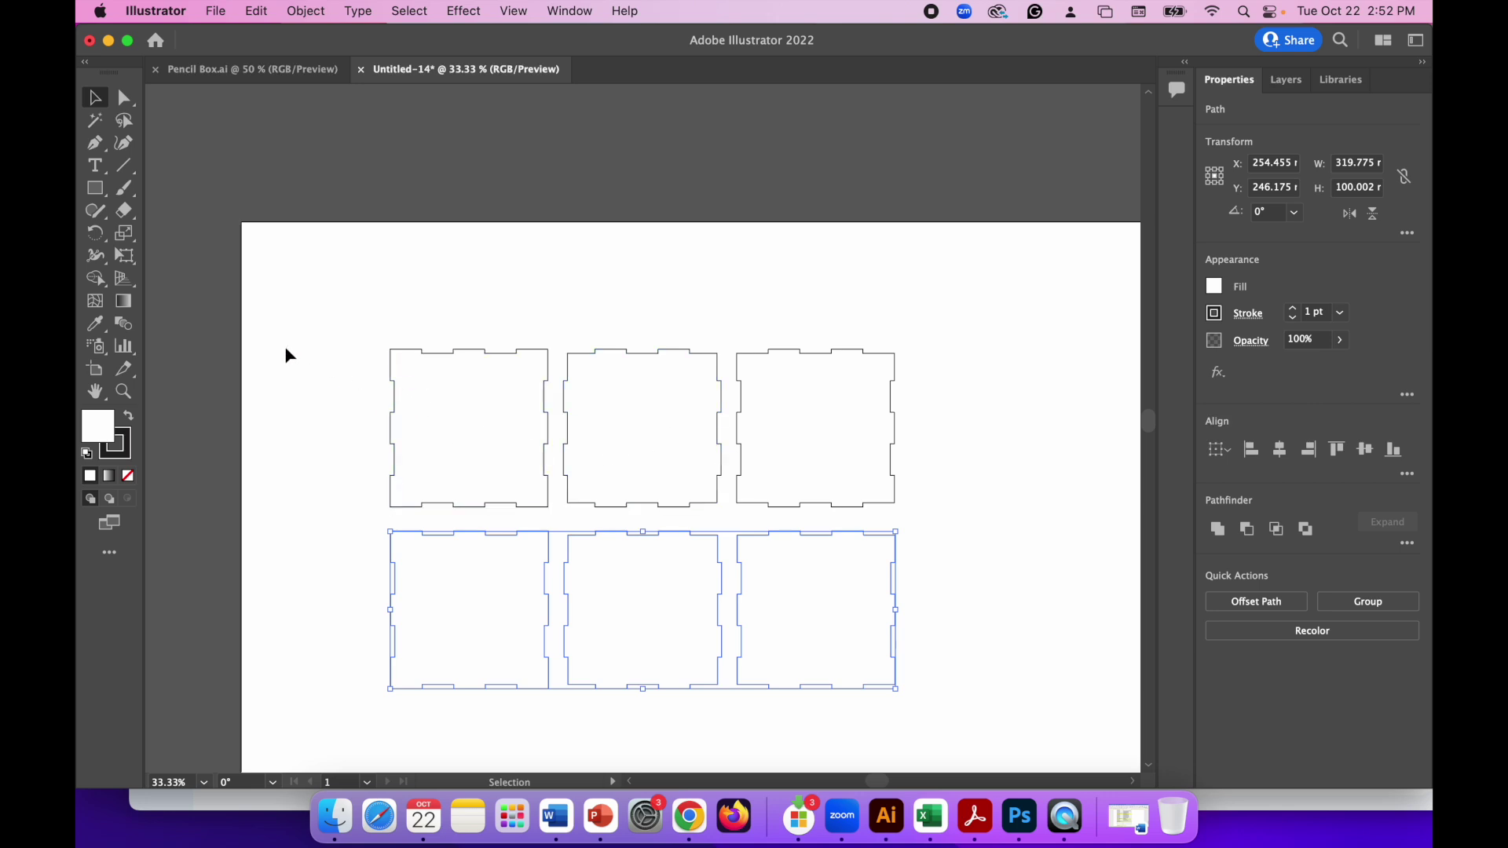
left_click_drag(95, 193, 209, 214)
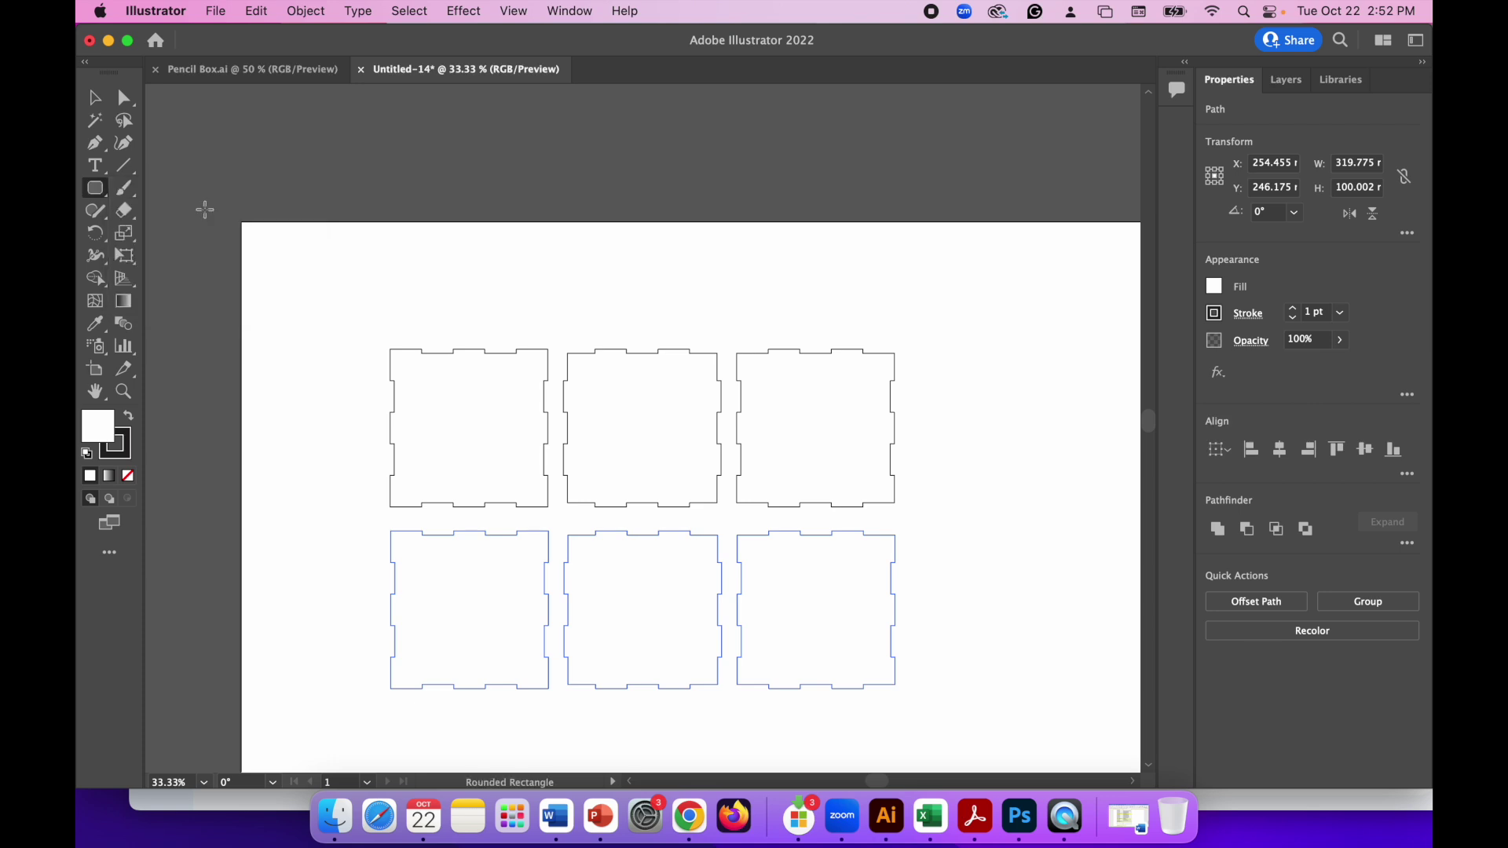
Draw a rounded rectangle about 78.29 × 74.11 mm inside the top-left panel as its cutout.
key("super+equal")
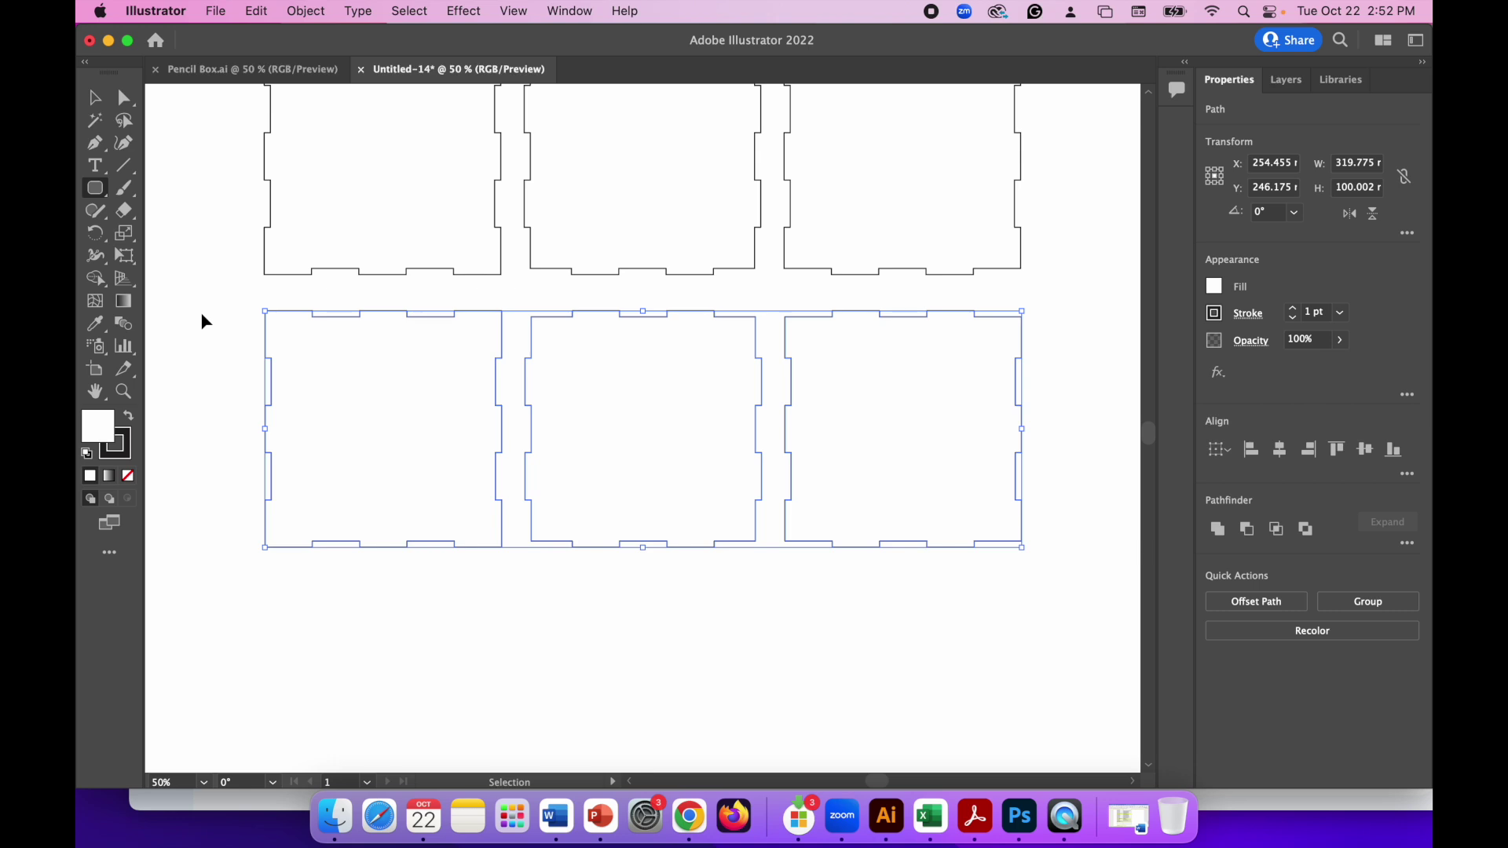
key("super+equal")
scroll(656, 584, "up", 8)
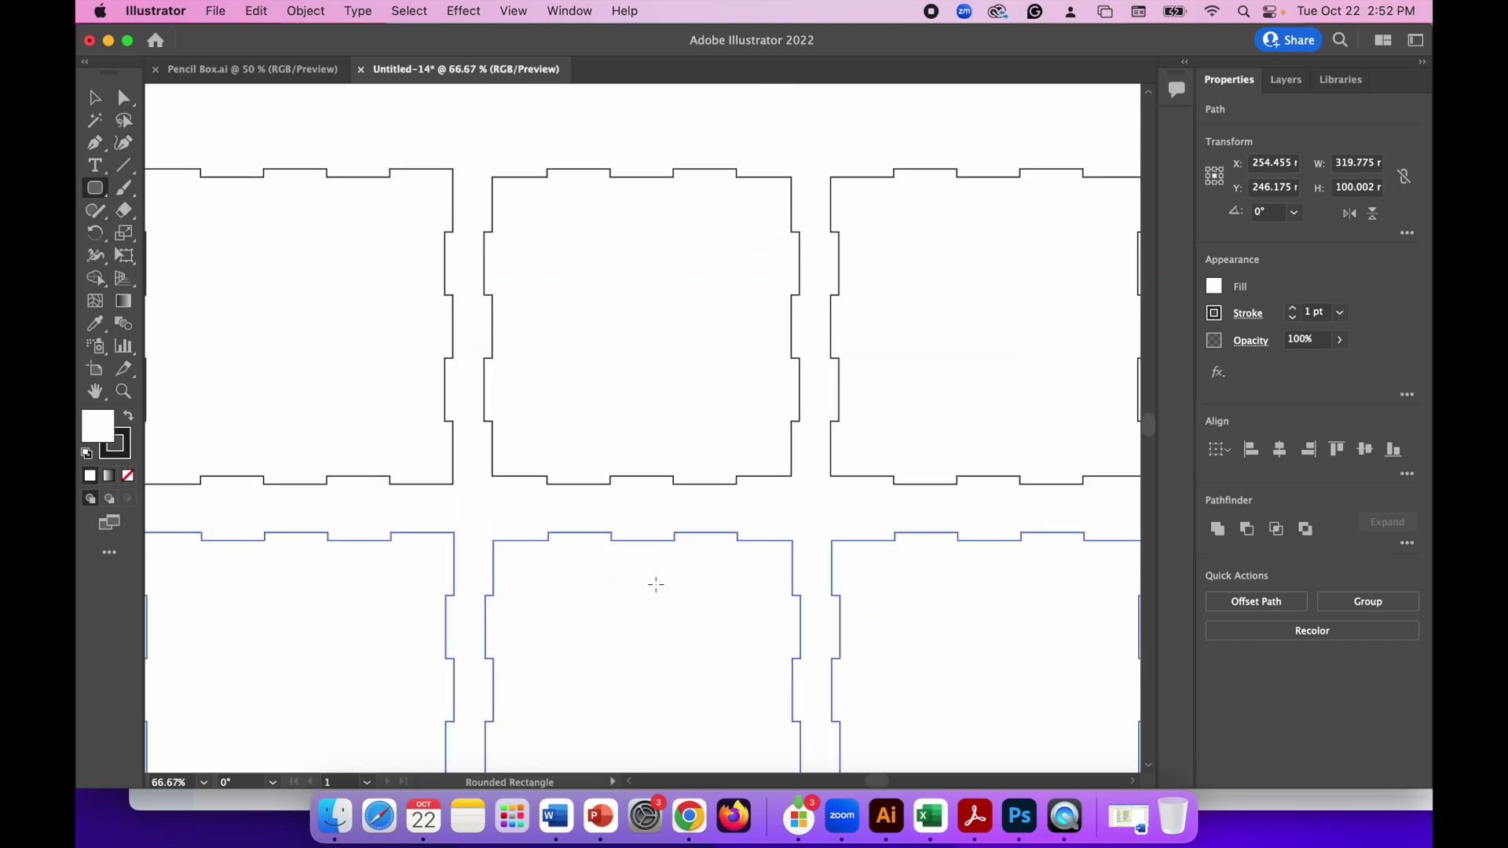
scroll(869, 776, "left", 10)
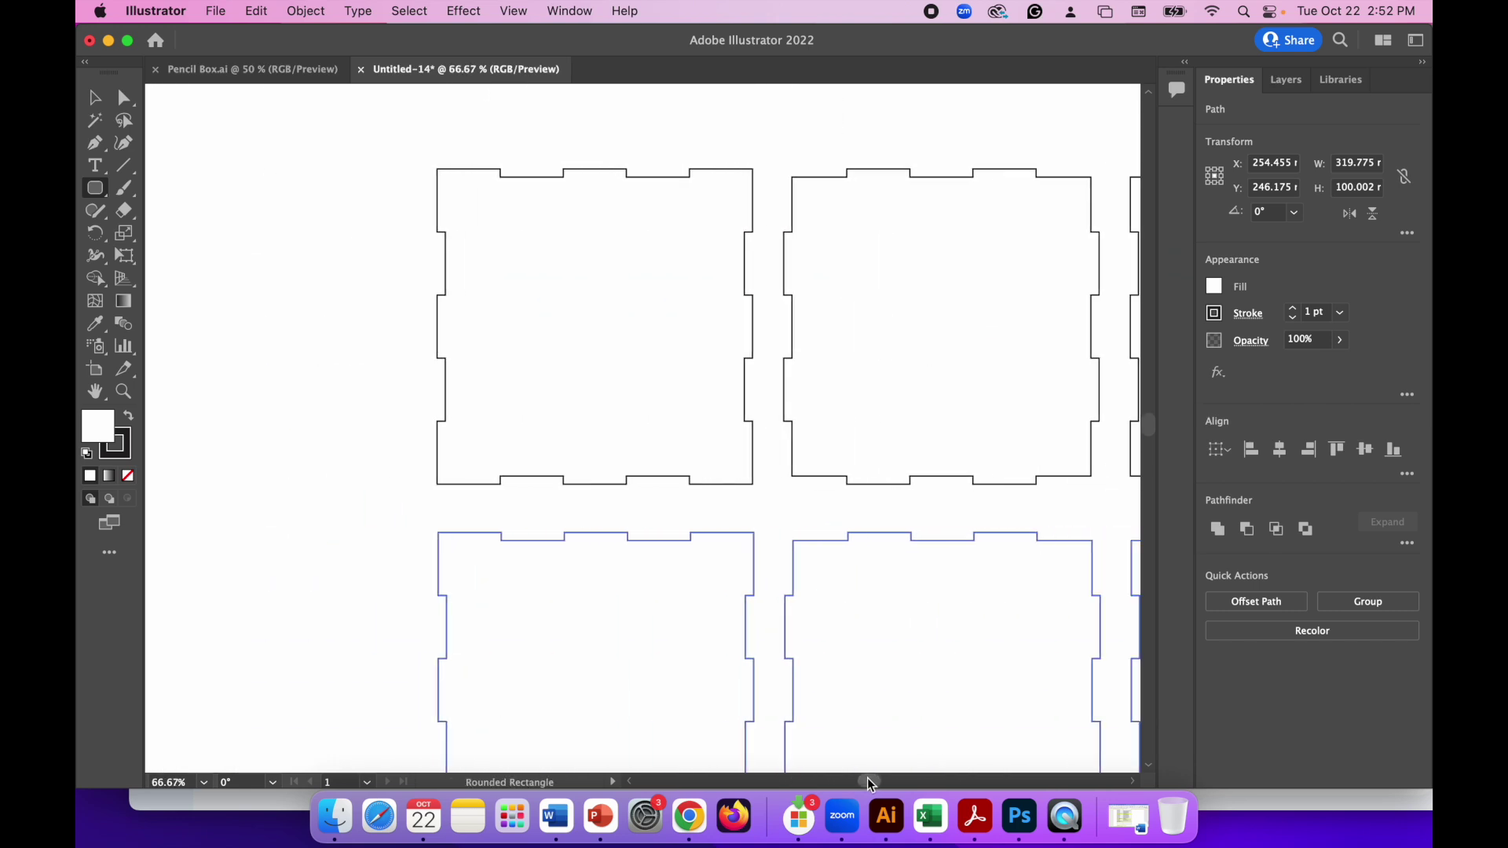
left_click_drag(480, 211, 730, 446)
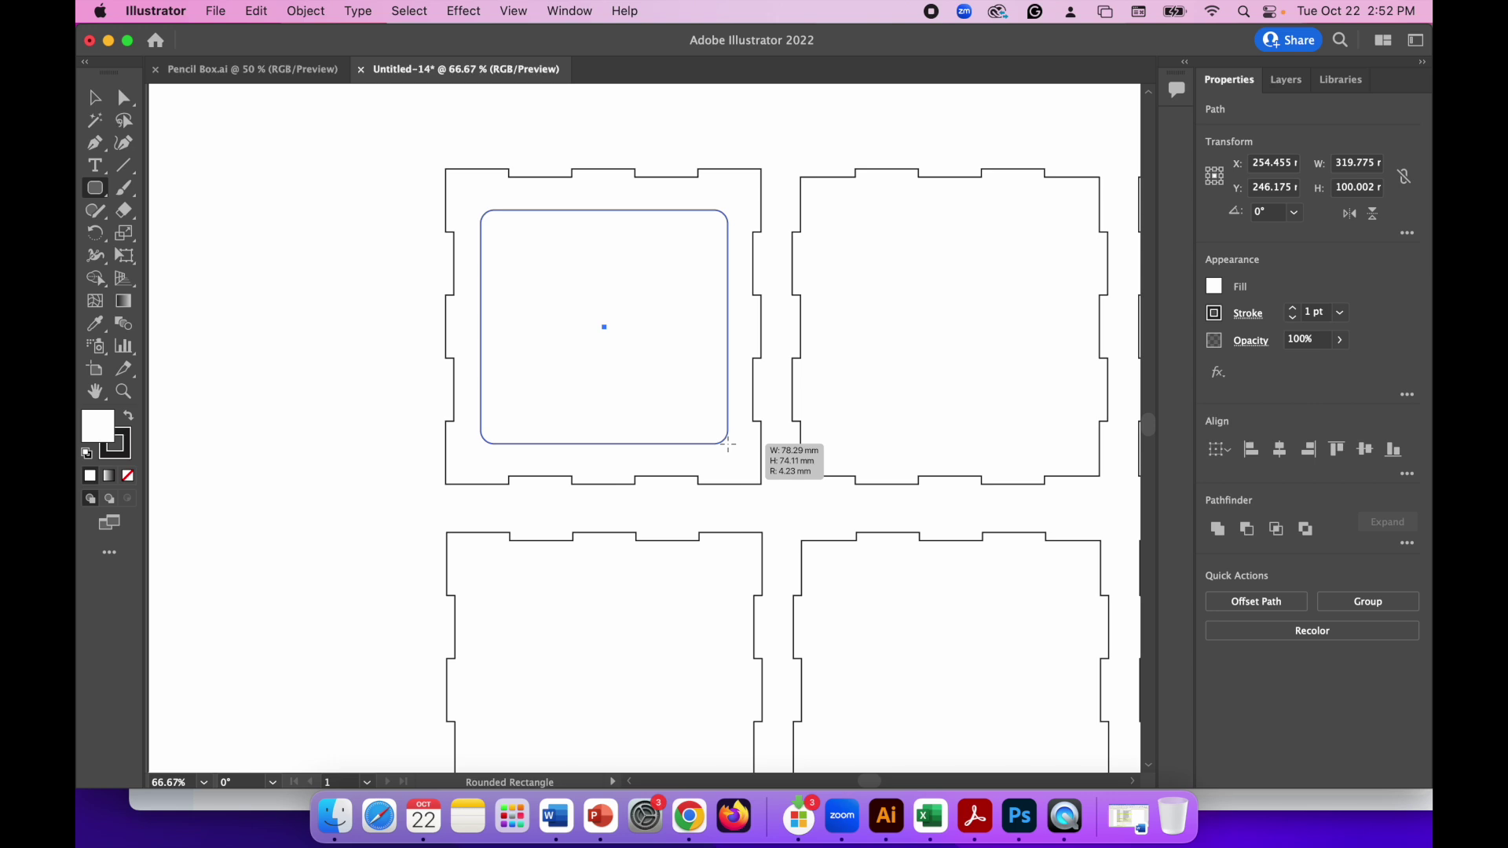
left_click_drag(729, 444, 729, 444)
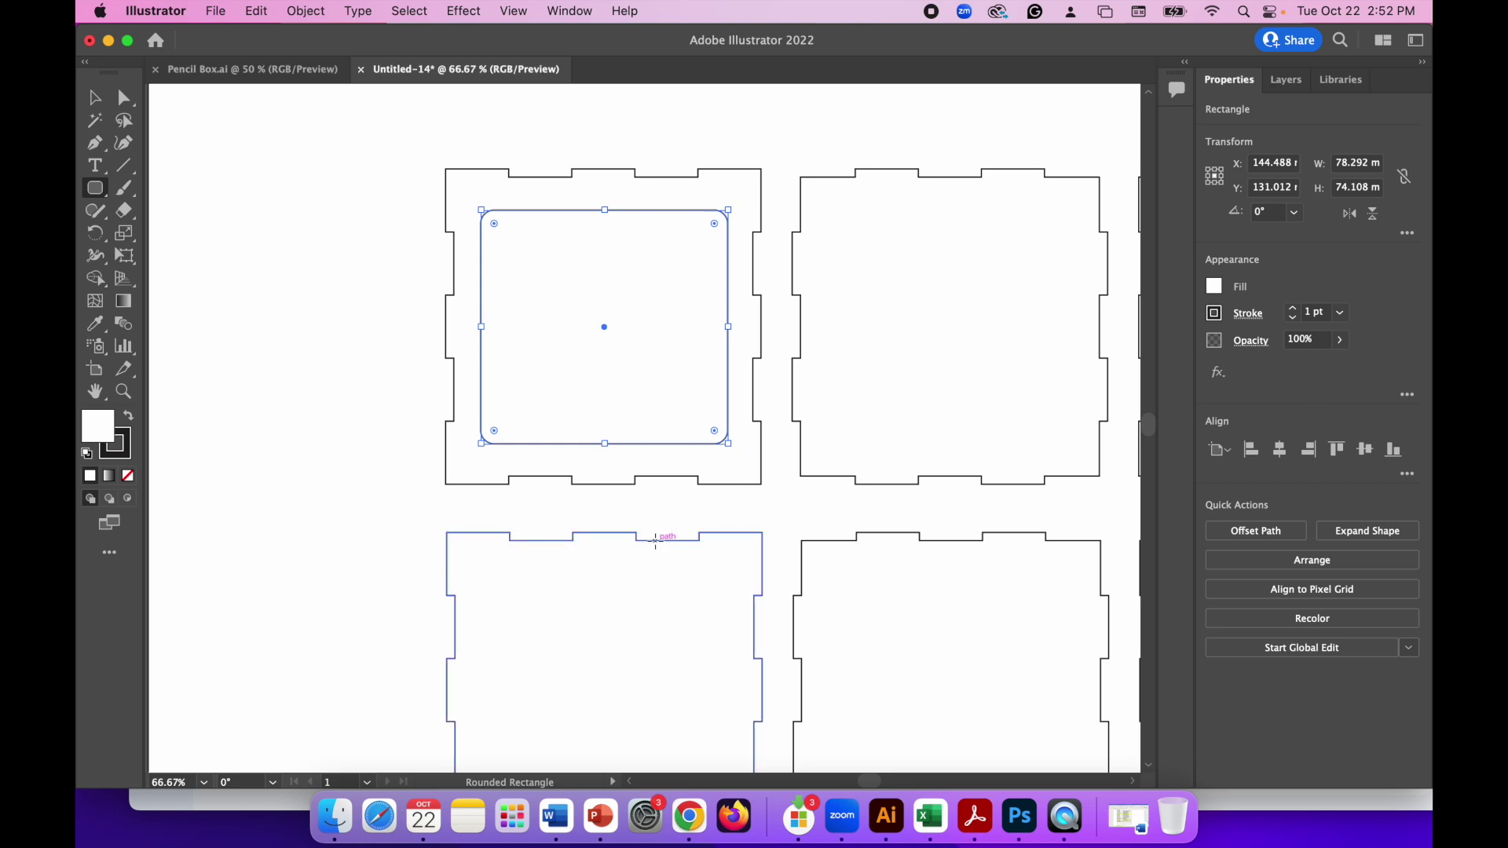
key("v")
key("super+minus")
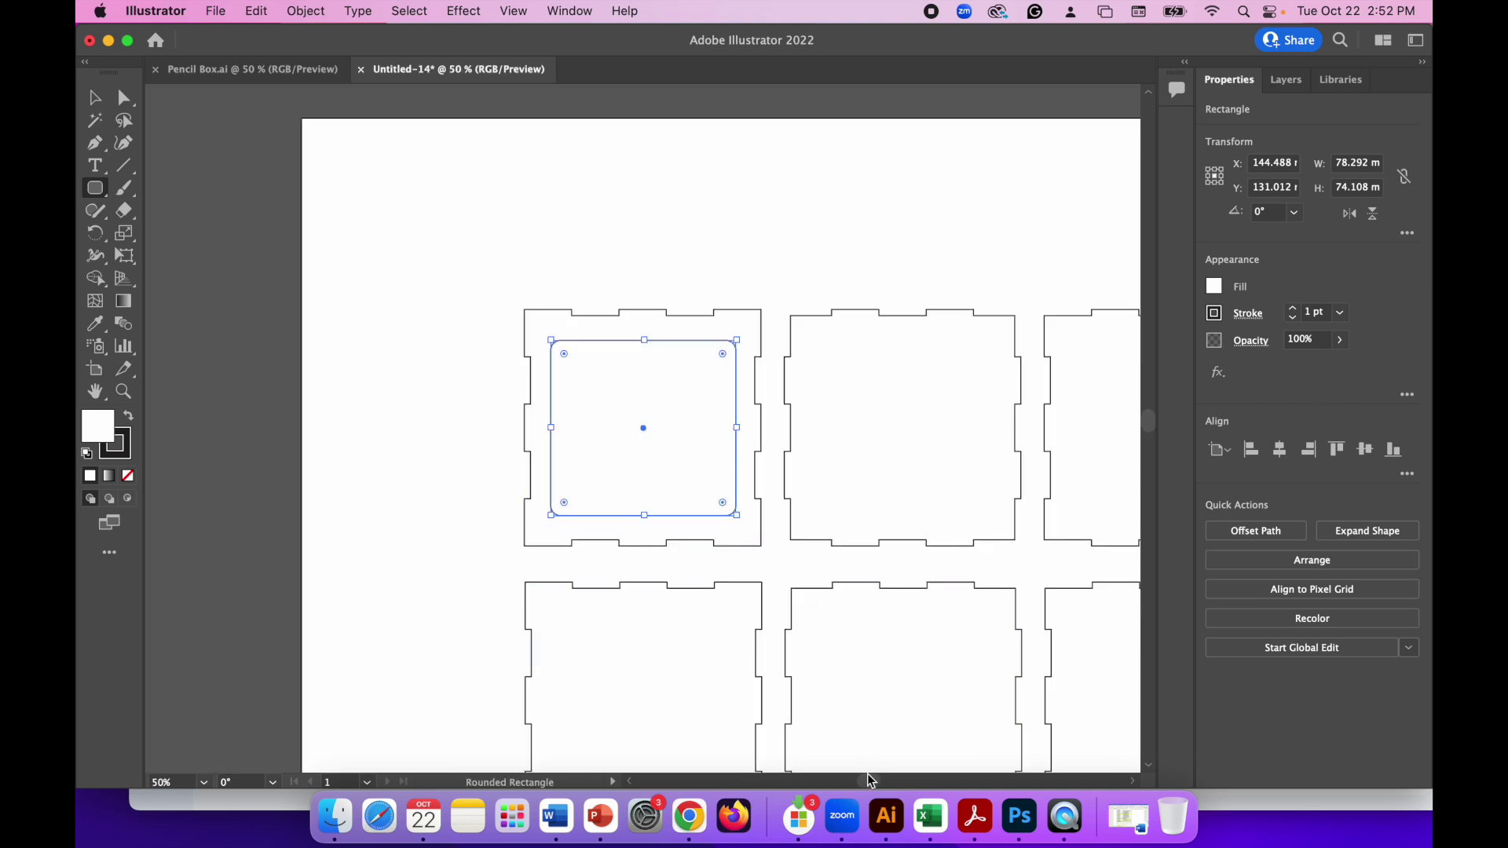
scroll(871, 780, "right", 5)
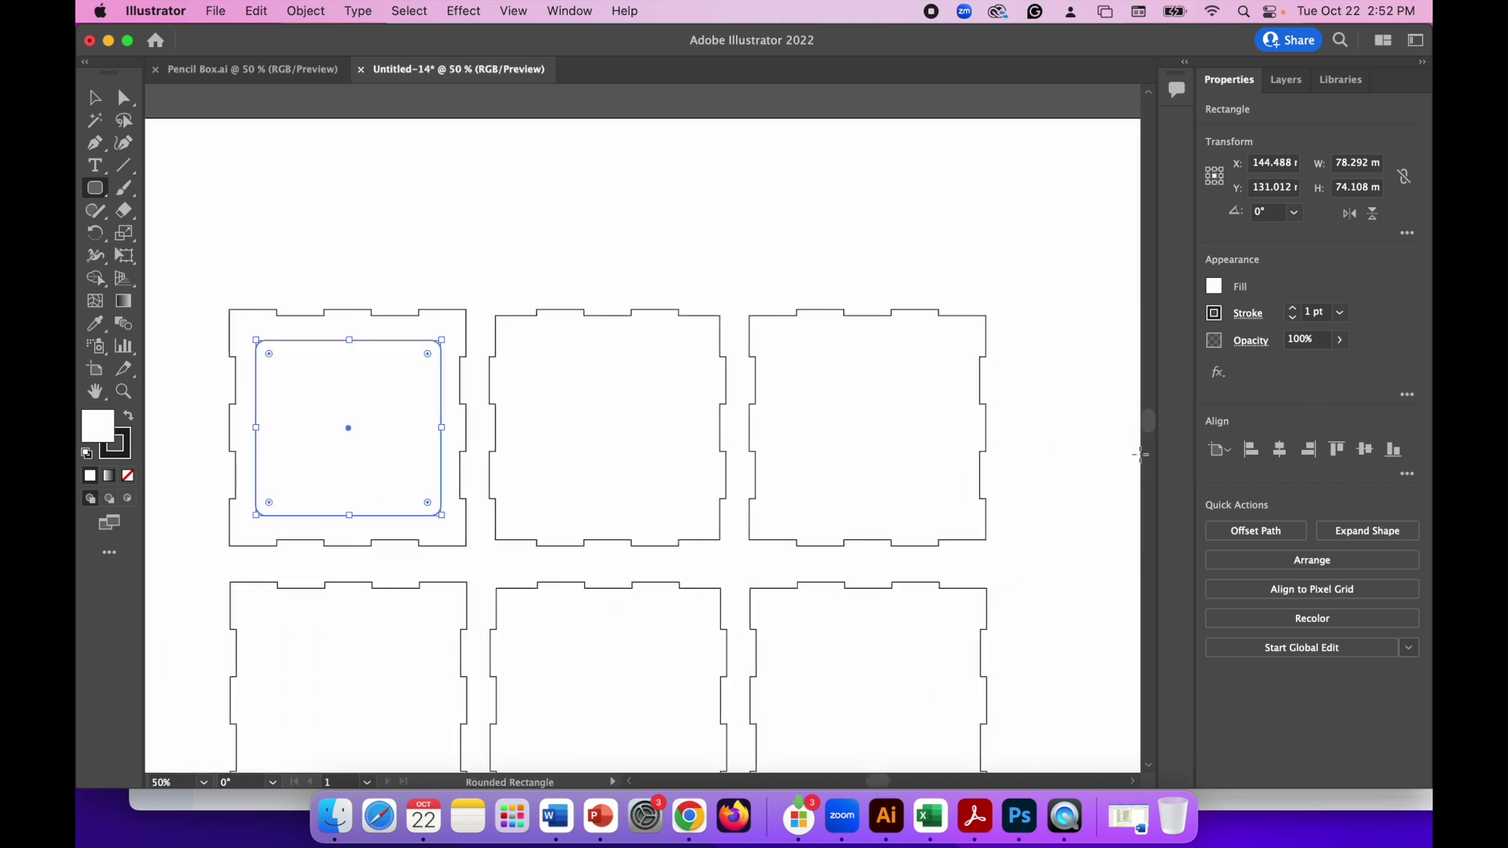
scroll(1147, 427, "down", 5)
scroll(1148, 428, "up", 3)
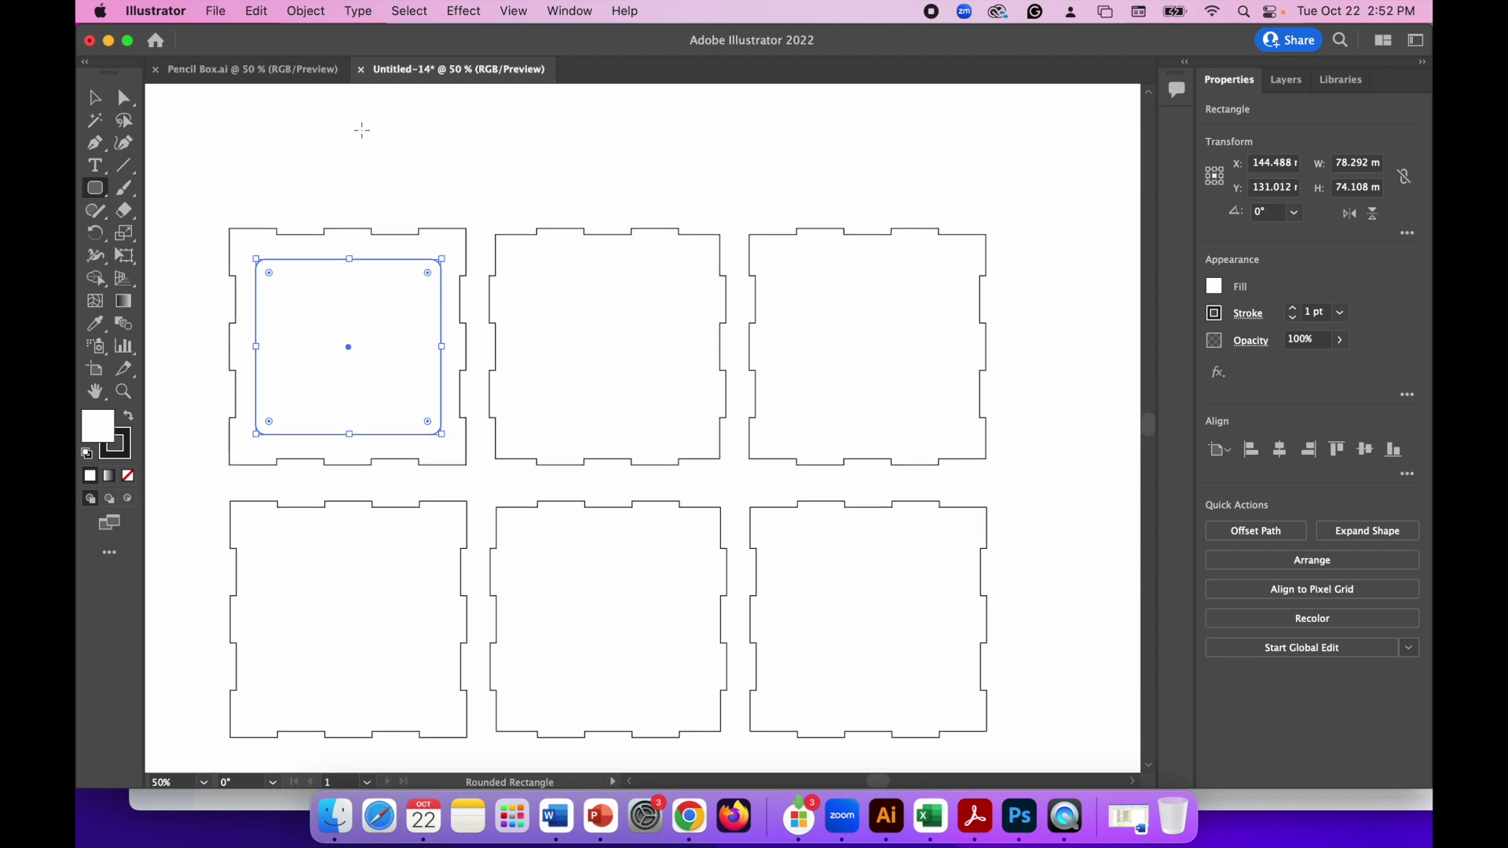
Select all six panels and the hole and set their fill to None.
left_click(94, 96)
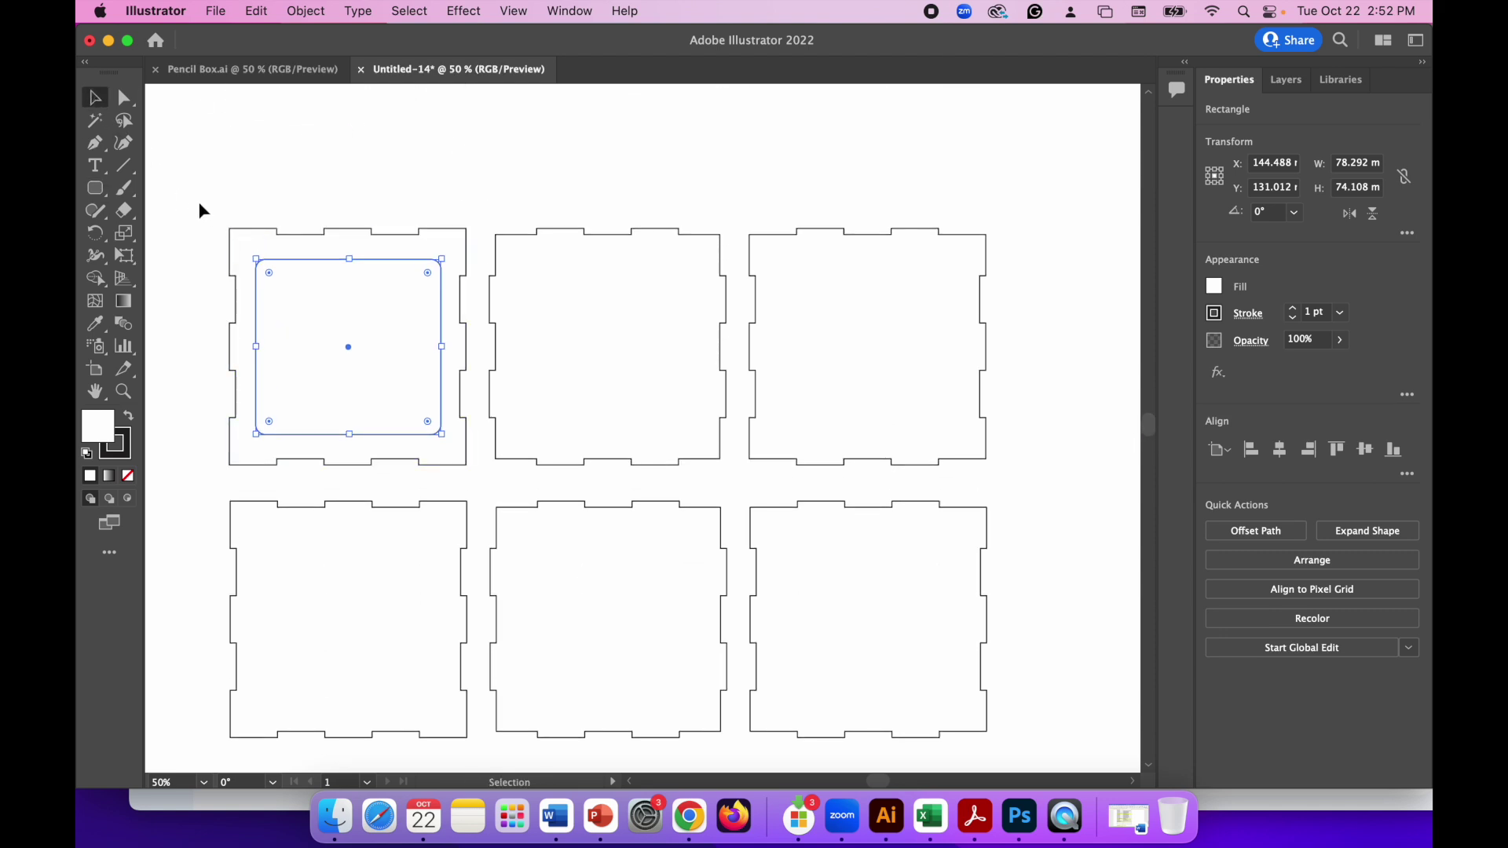
left_click_drag(200, 203, 1015, 766)
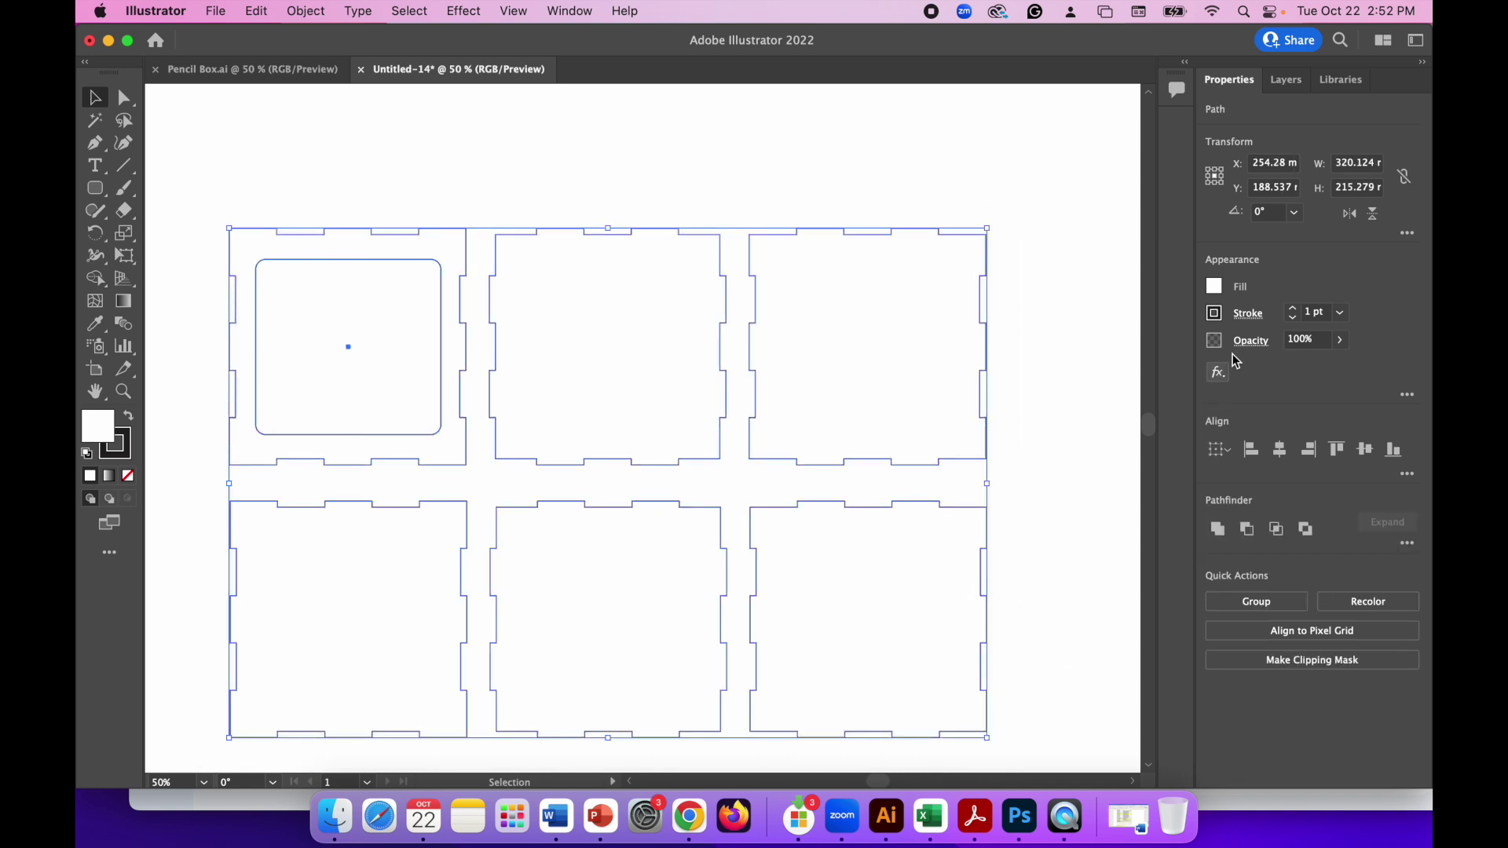
left_click(1215, 287)
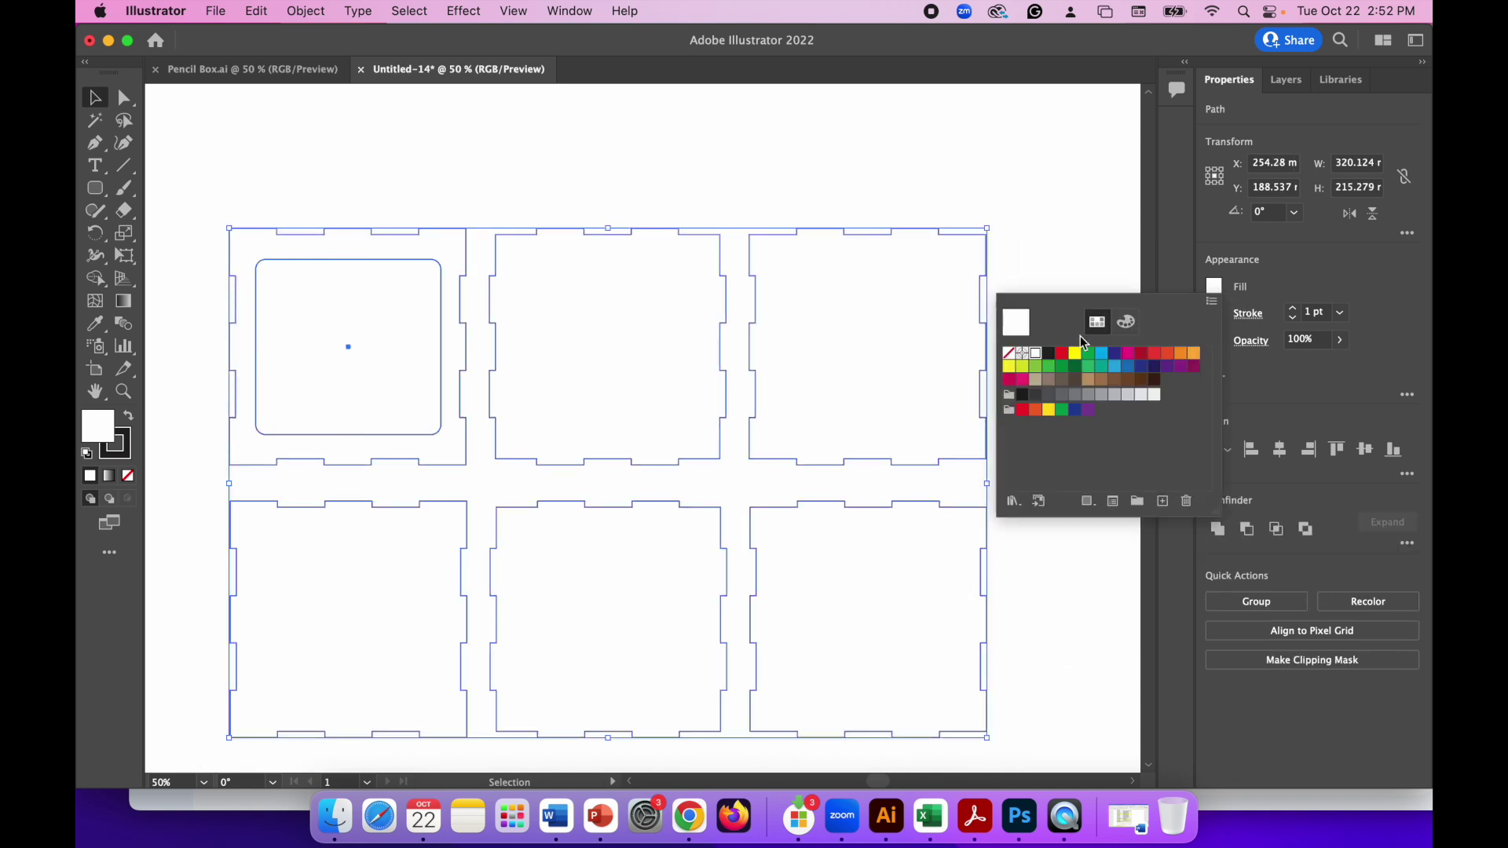
left_click(1009, 353)
left_click(1301, 275)
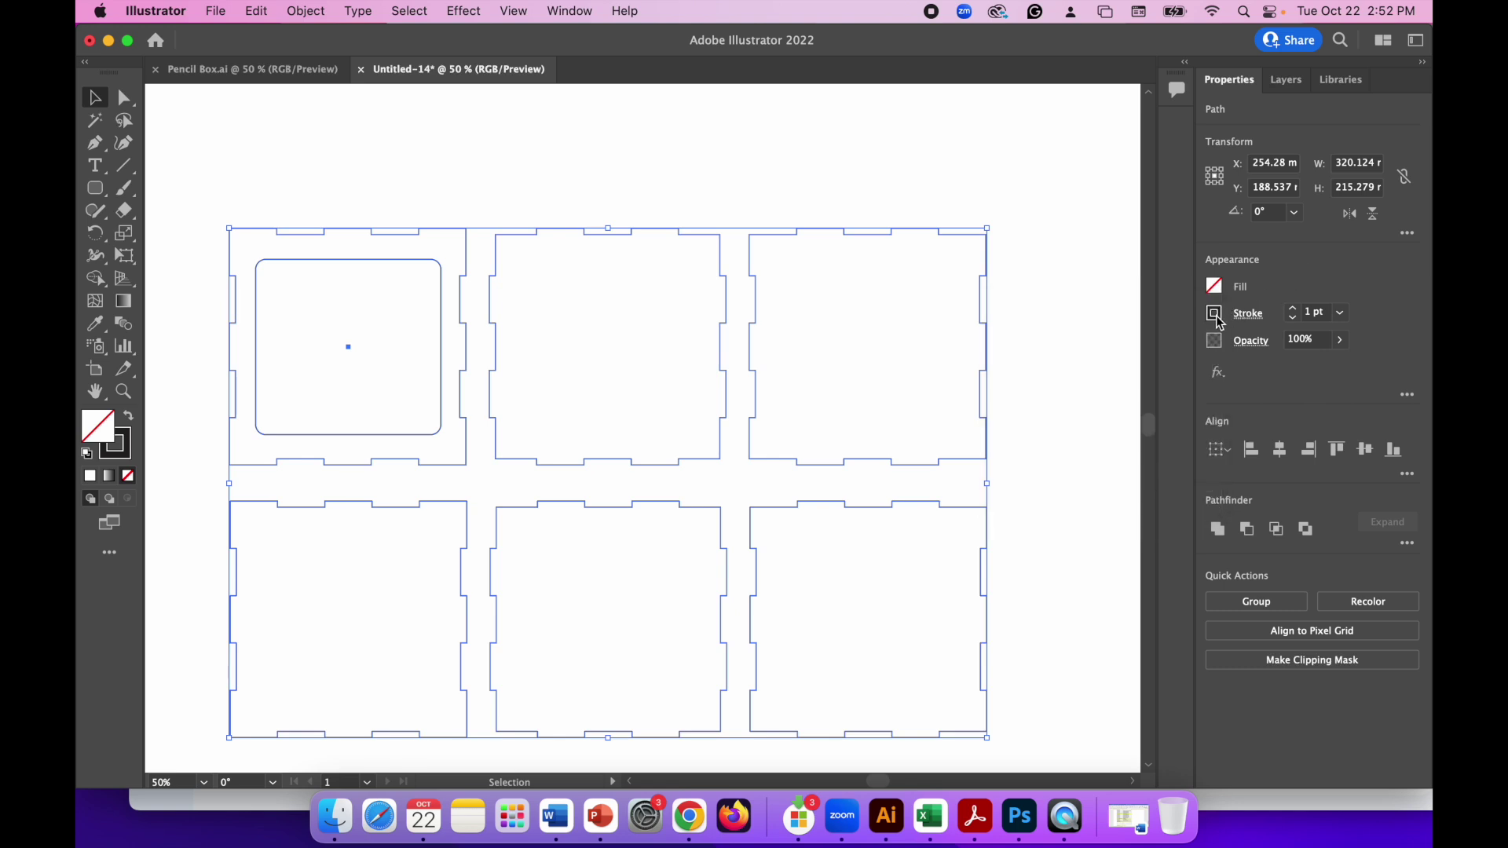
Set the stroke colour to RGB 255/0/0 (FF0000) and deselect everything.
left_click(1214, 314)
left_click_drag(1079, 391, 1175, 394)
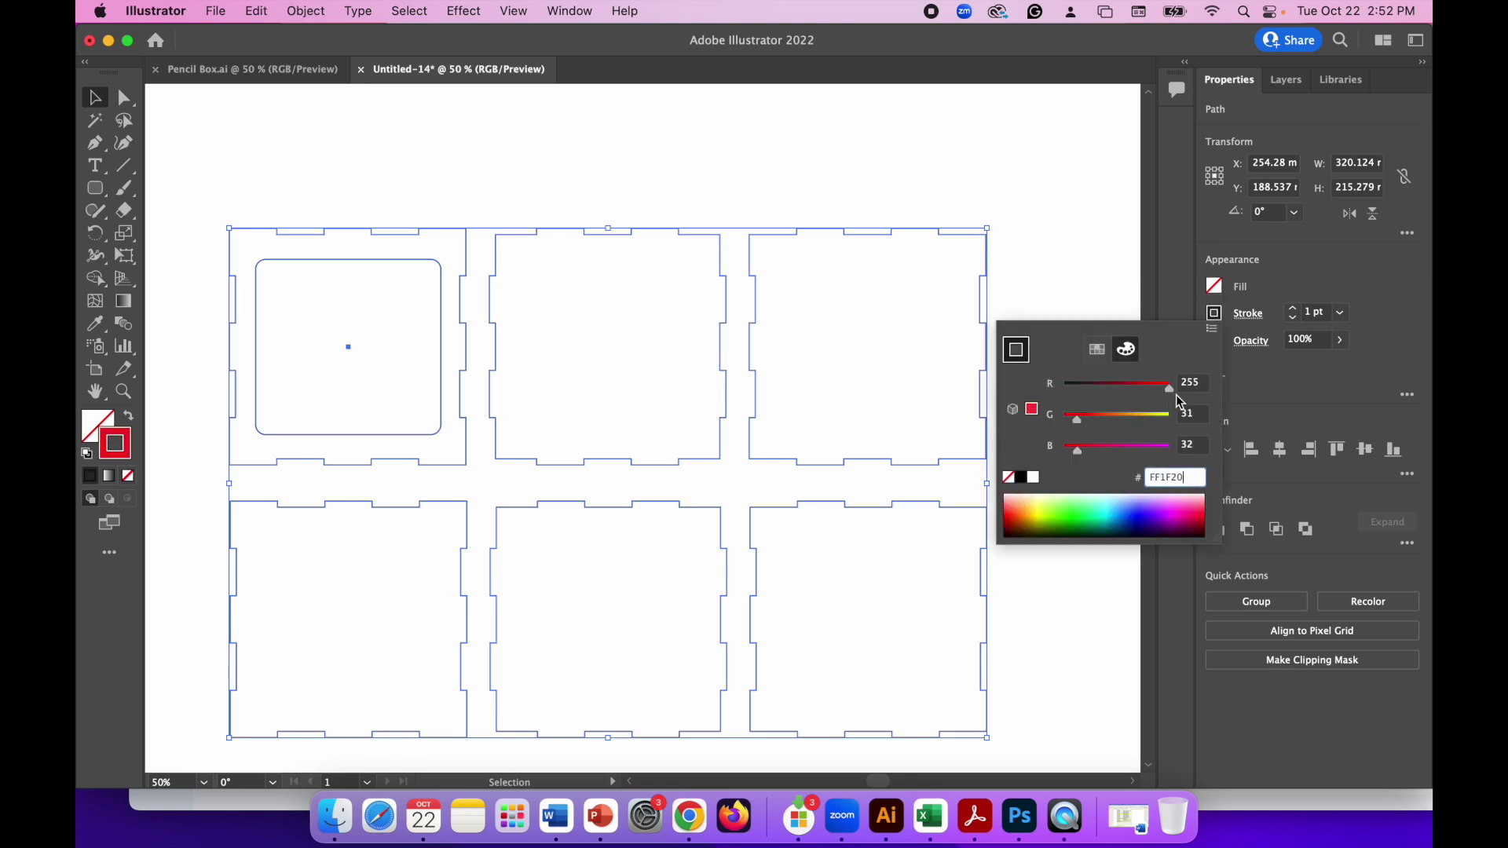
left_click_drag(1075, 428, 1062, 459)
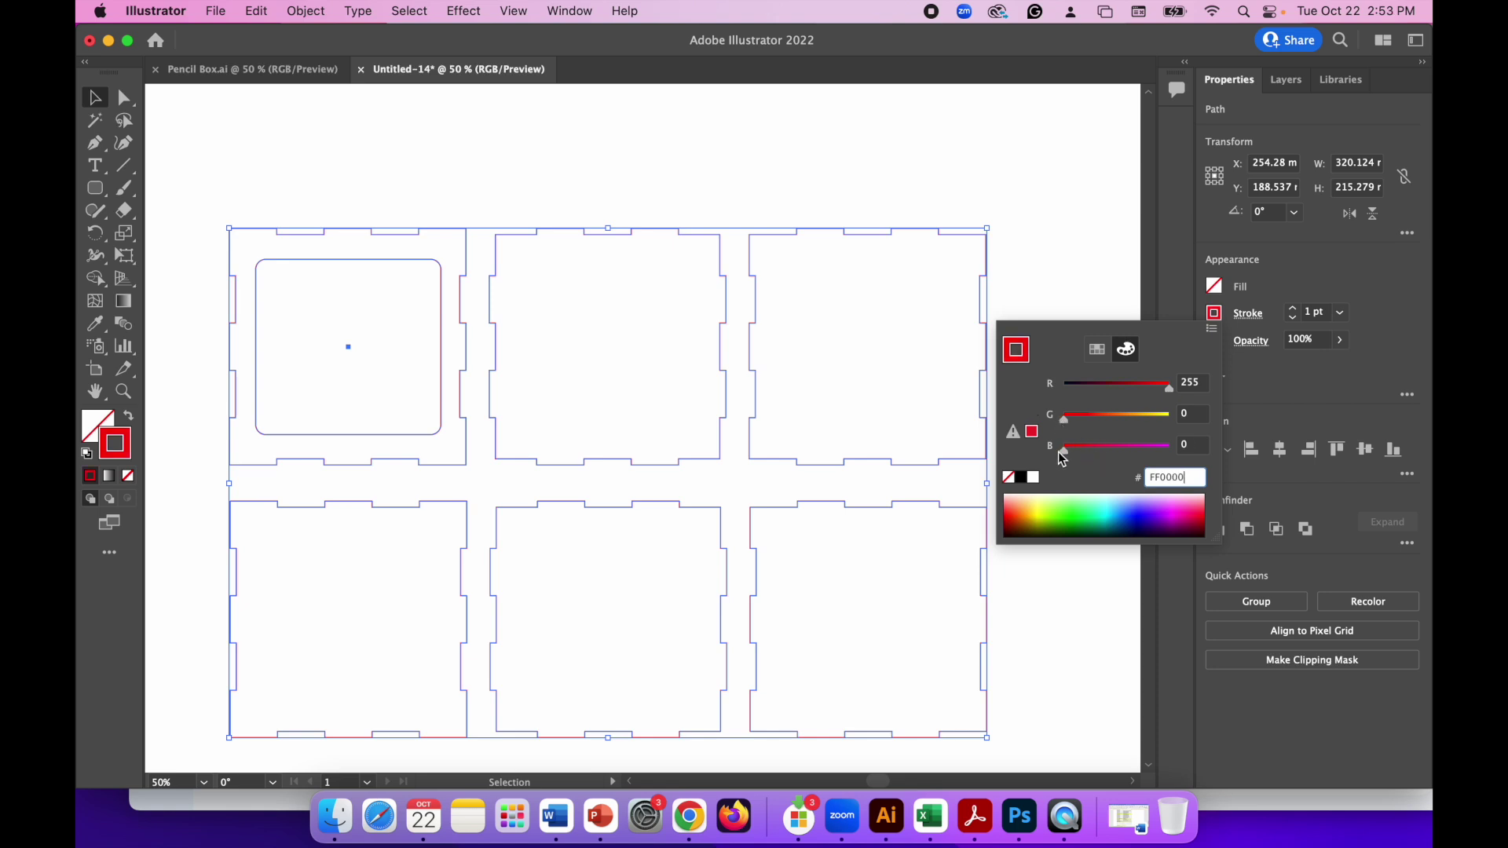
left_click(1390, 367)
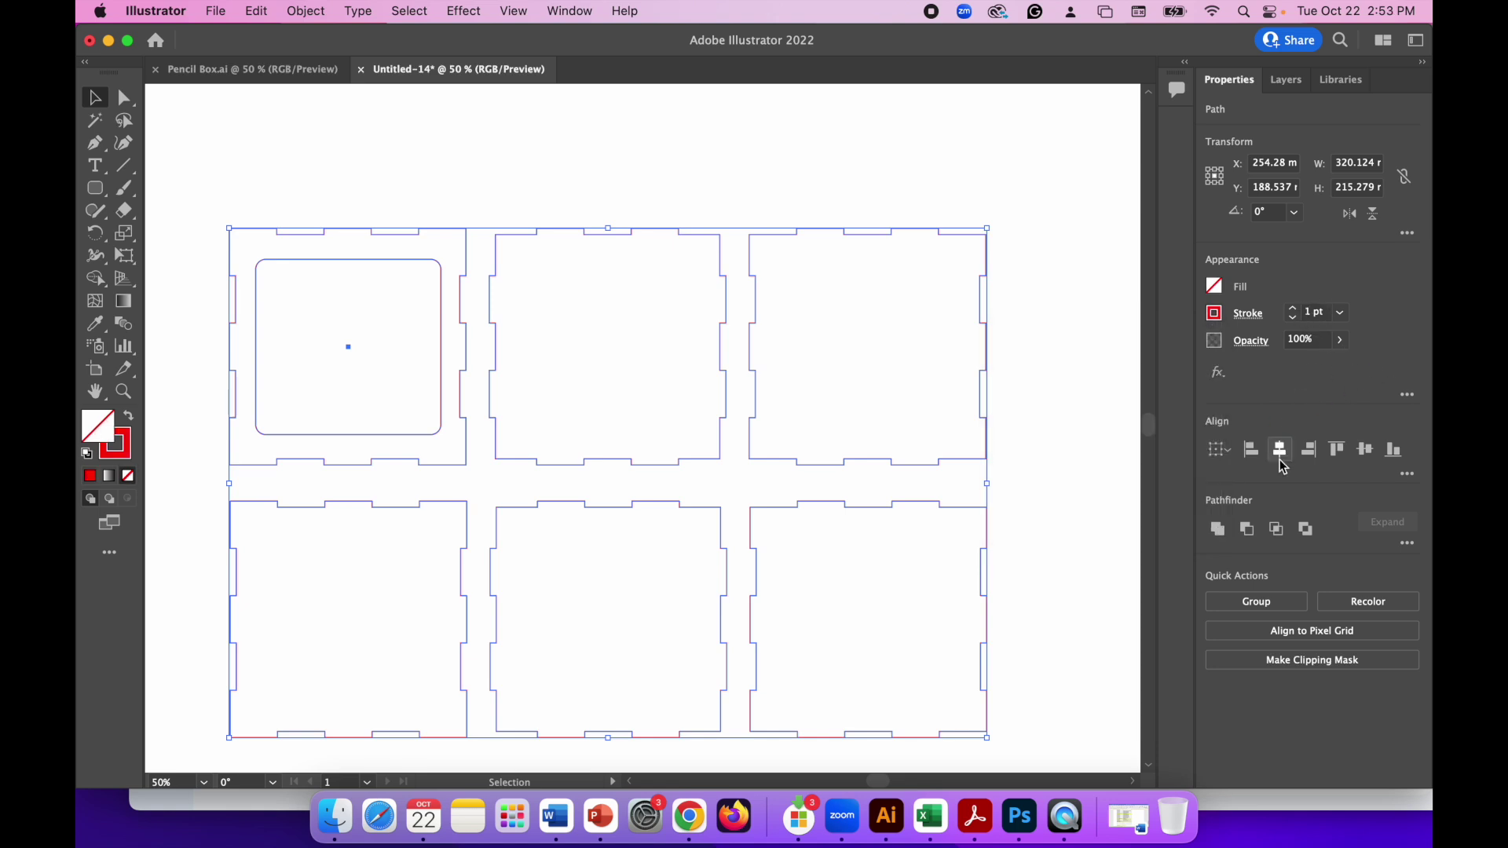
left_click(1074, 498)
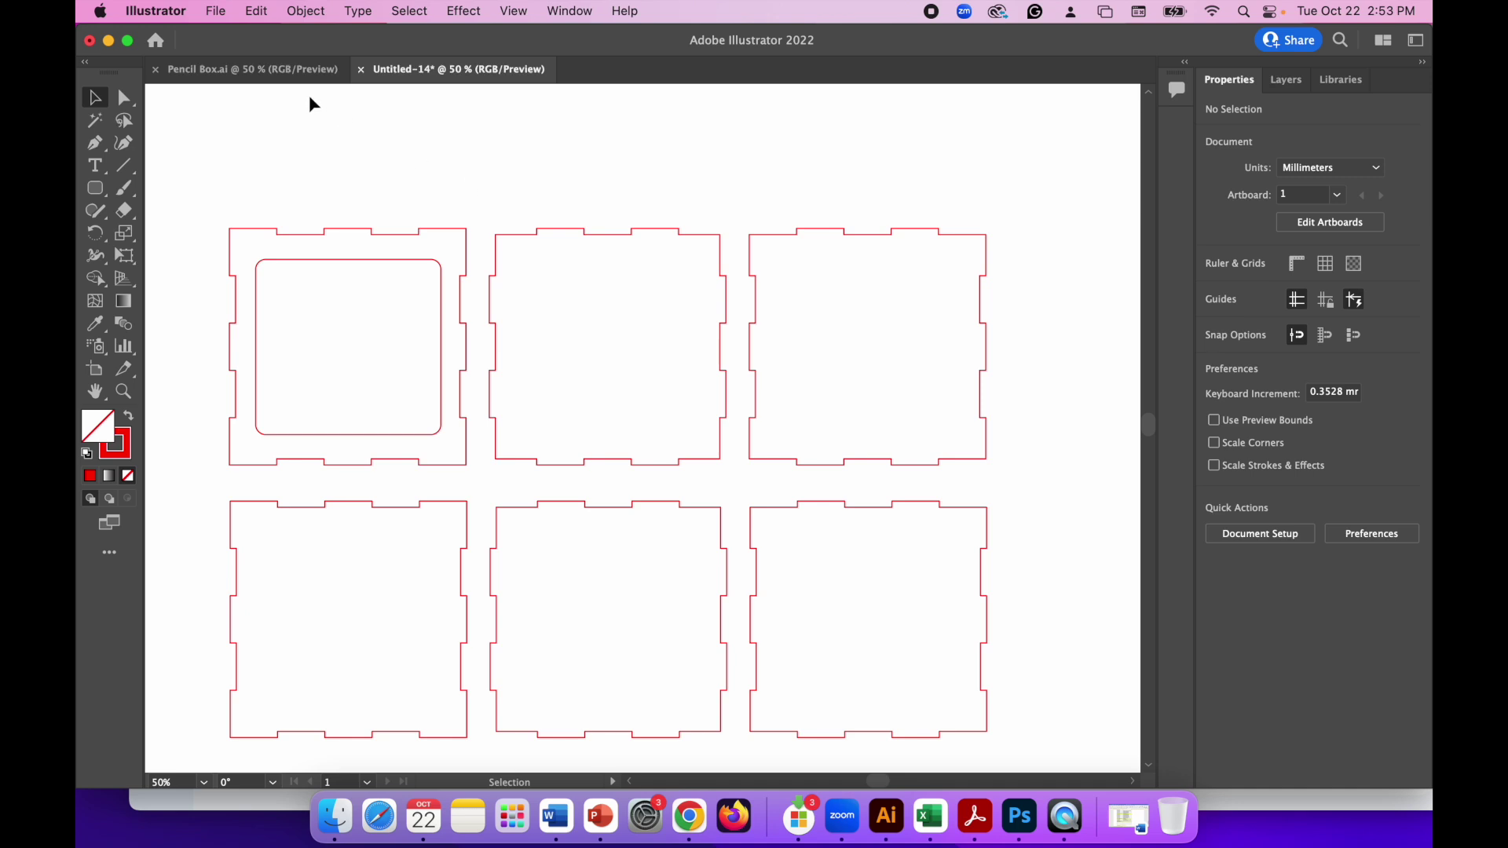
Save the drawing as 'Pencil Box 2' in Adobe Illustrator (ai) format with default options.
left_click(218, 13)
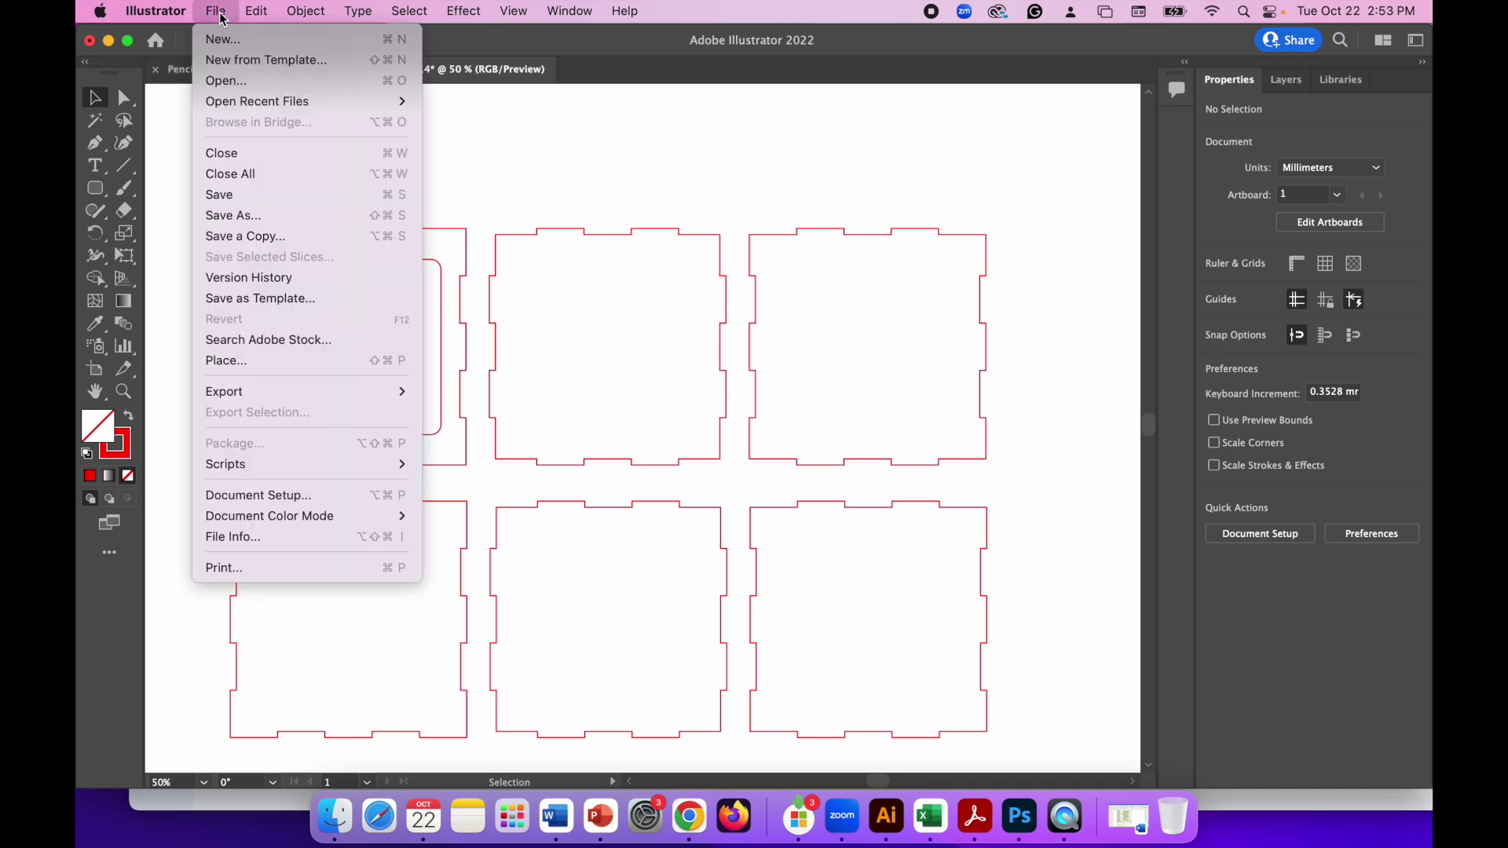
left_click(256, 216)
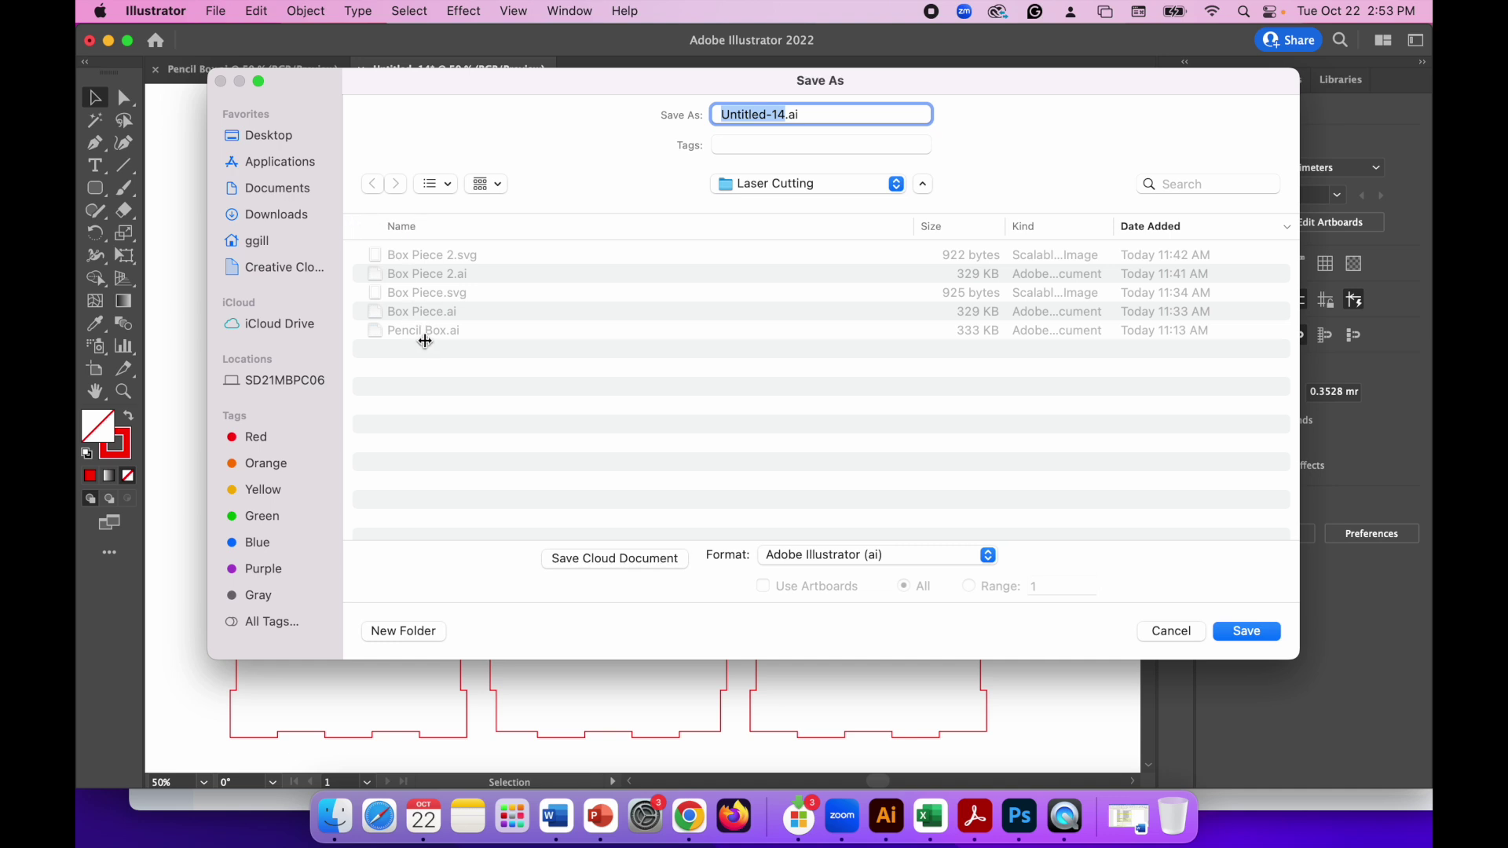
type("Pencil ox")
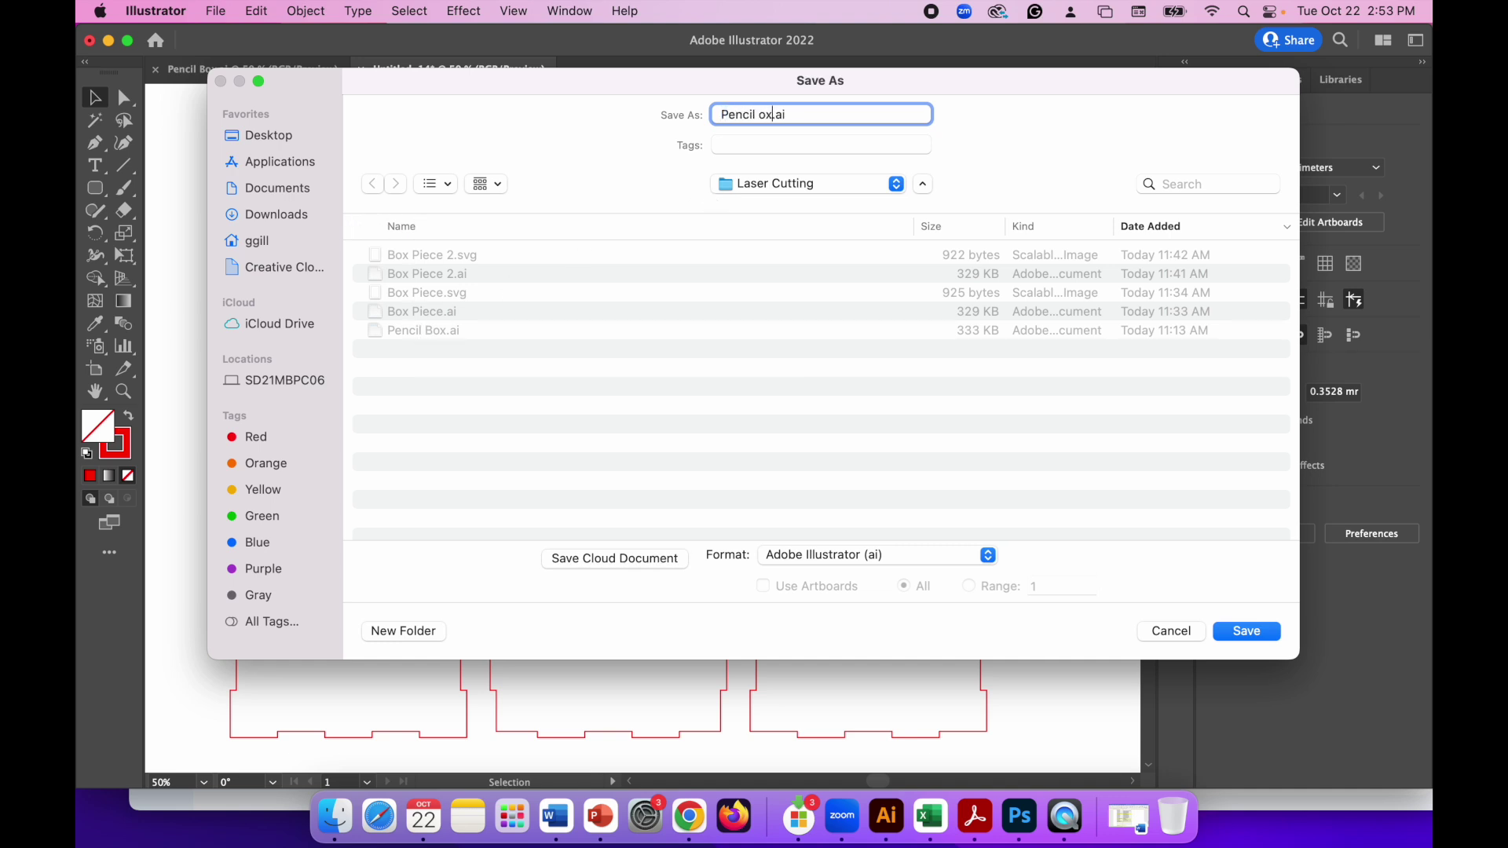
key("BackSpace")
type("Box 2")
left_click(892, 558)
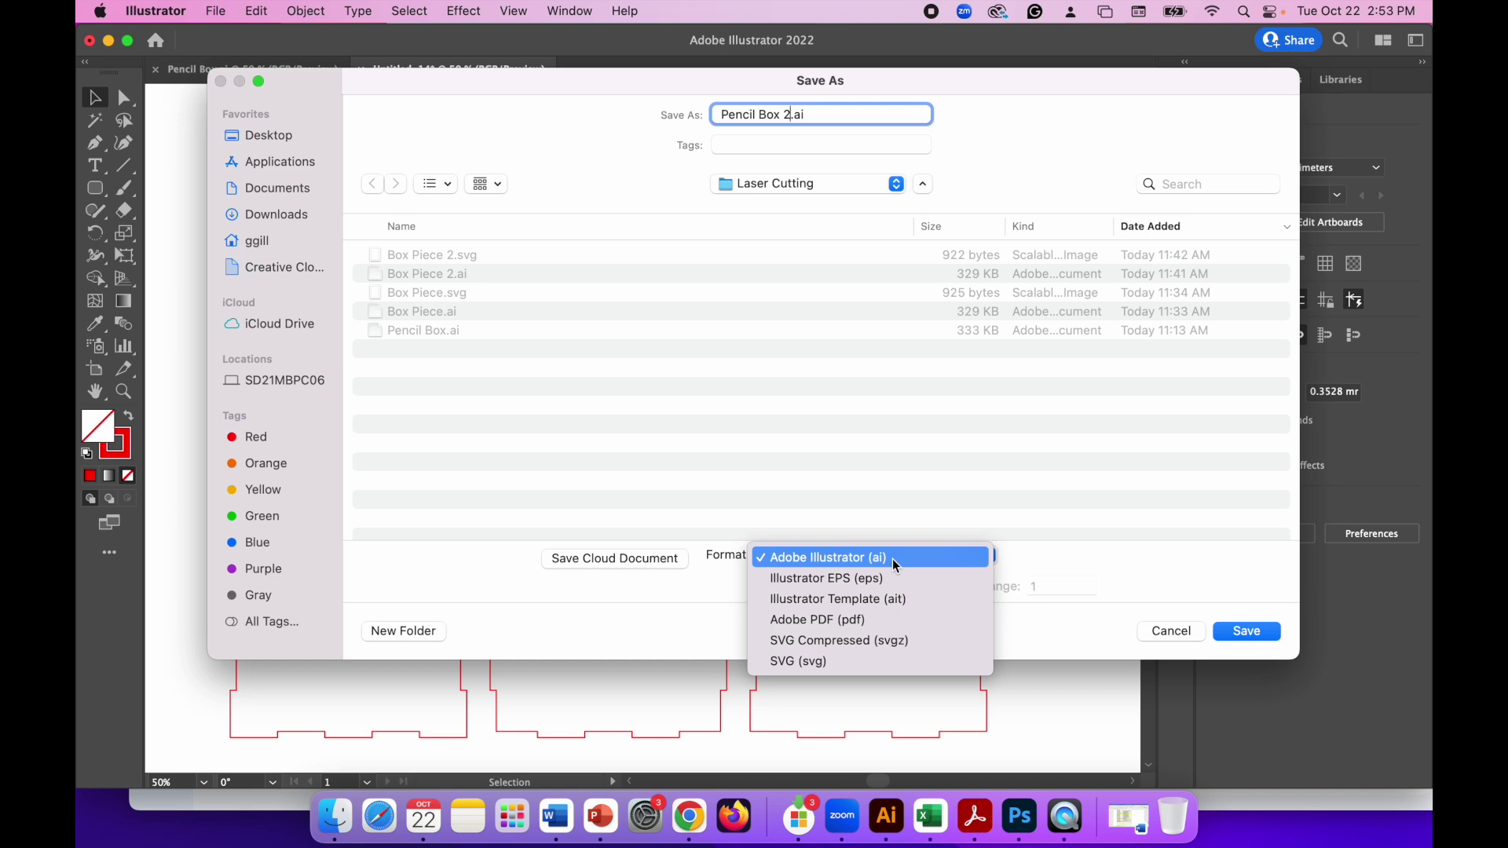
left_click(892, 558)
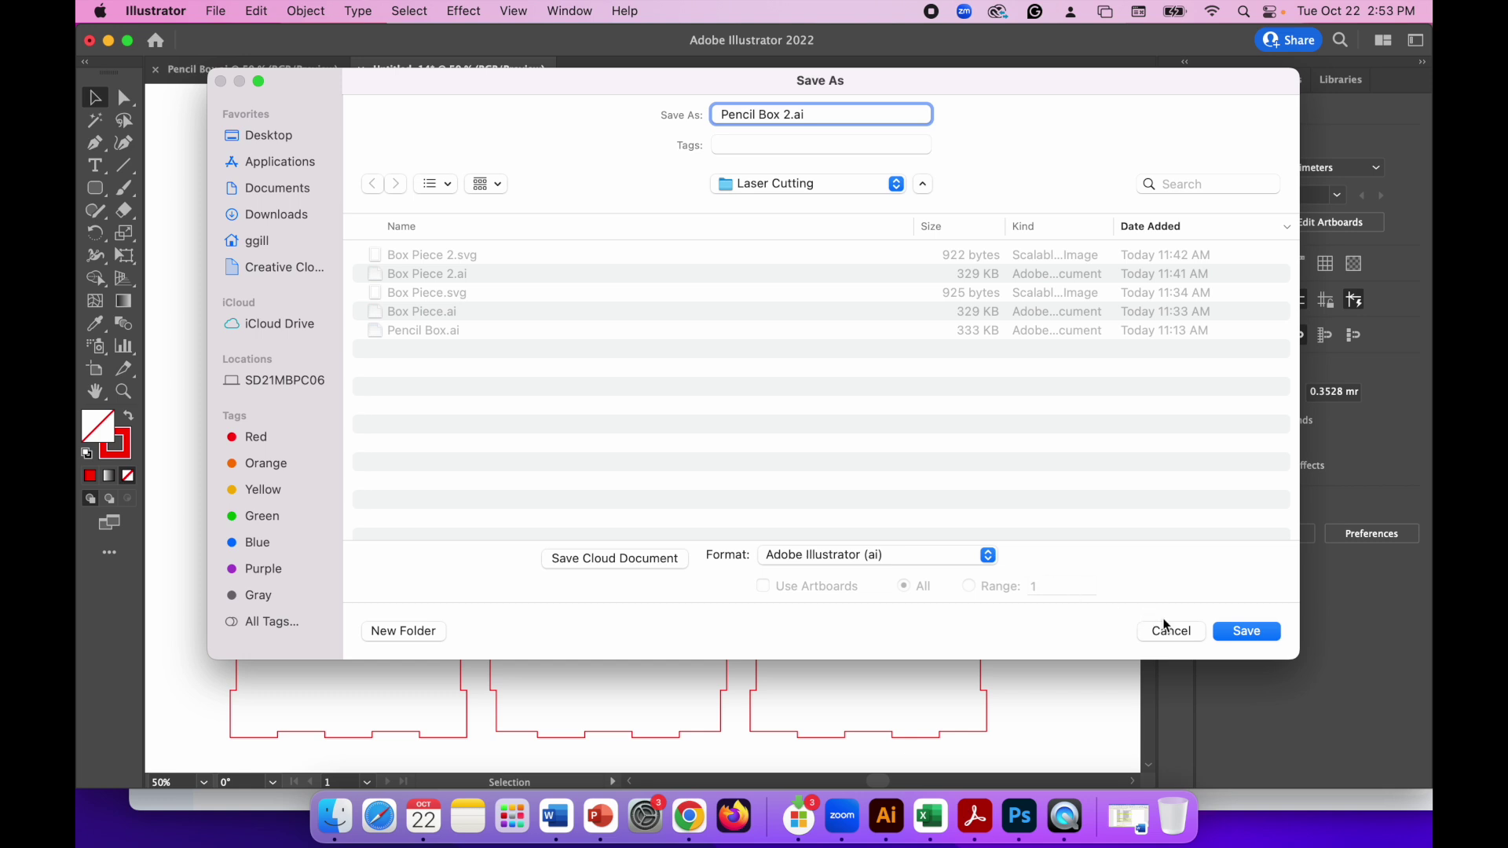
left_click(1254, 634)
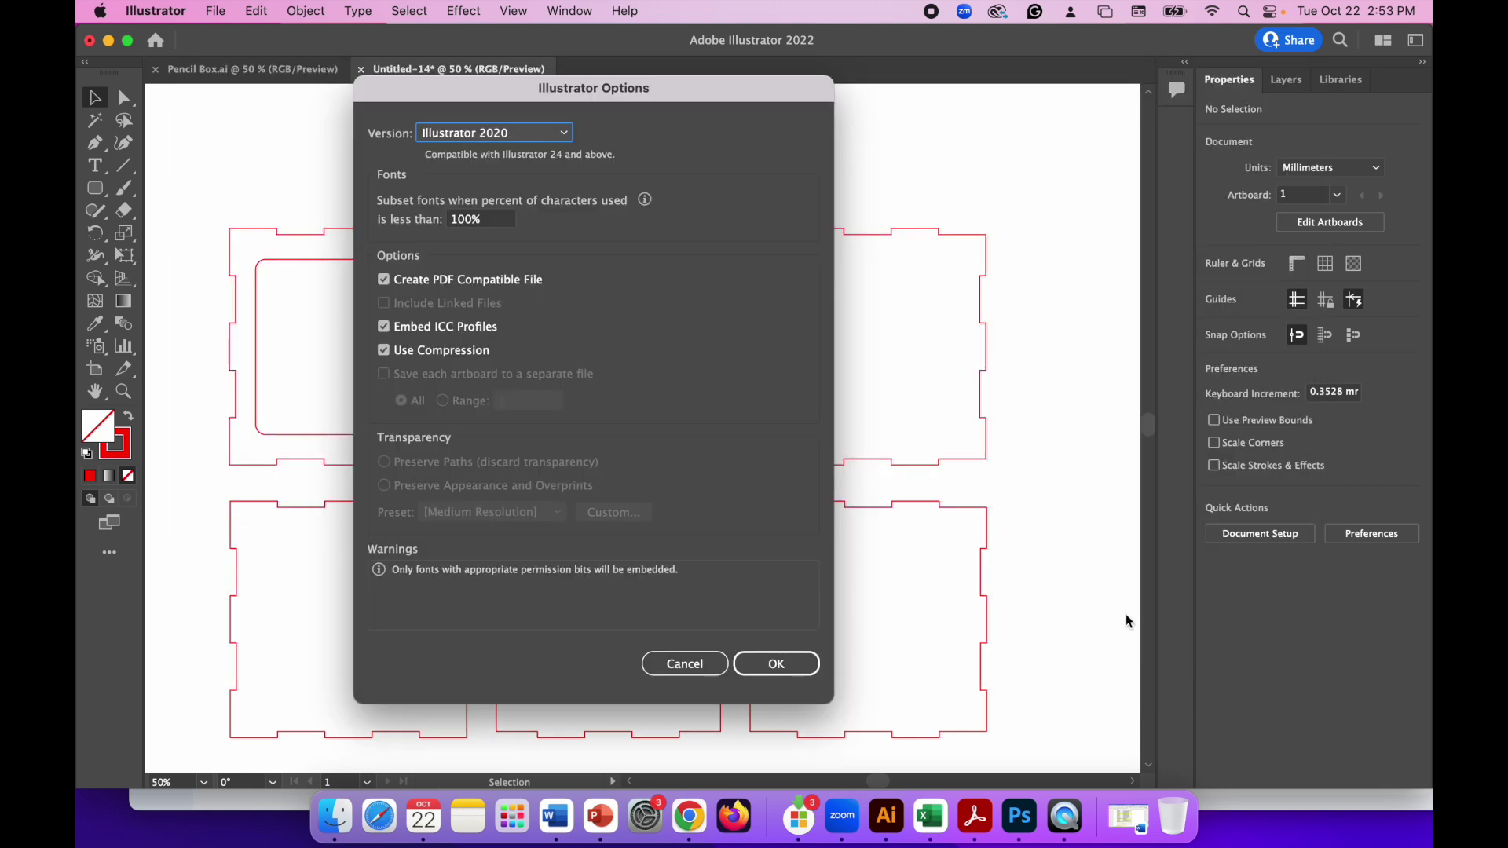
left_click(792, 666)
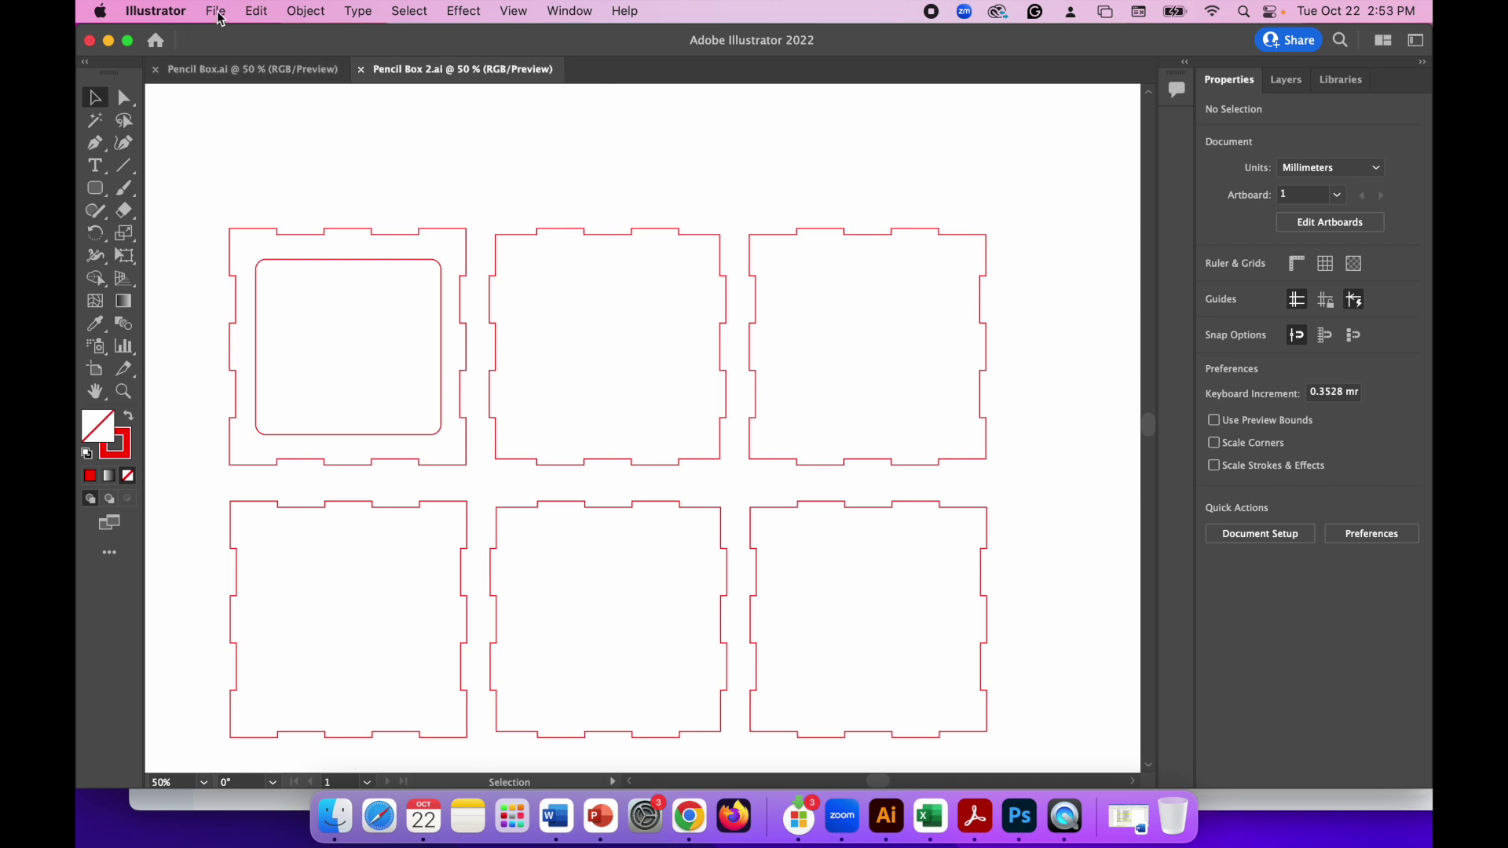
left_click(215, 11)
Save another copy as Pencil Box 2.svg in SVG 1.1 format, accepting the SVG options.
left_click(233, 215)
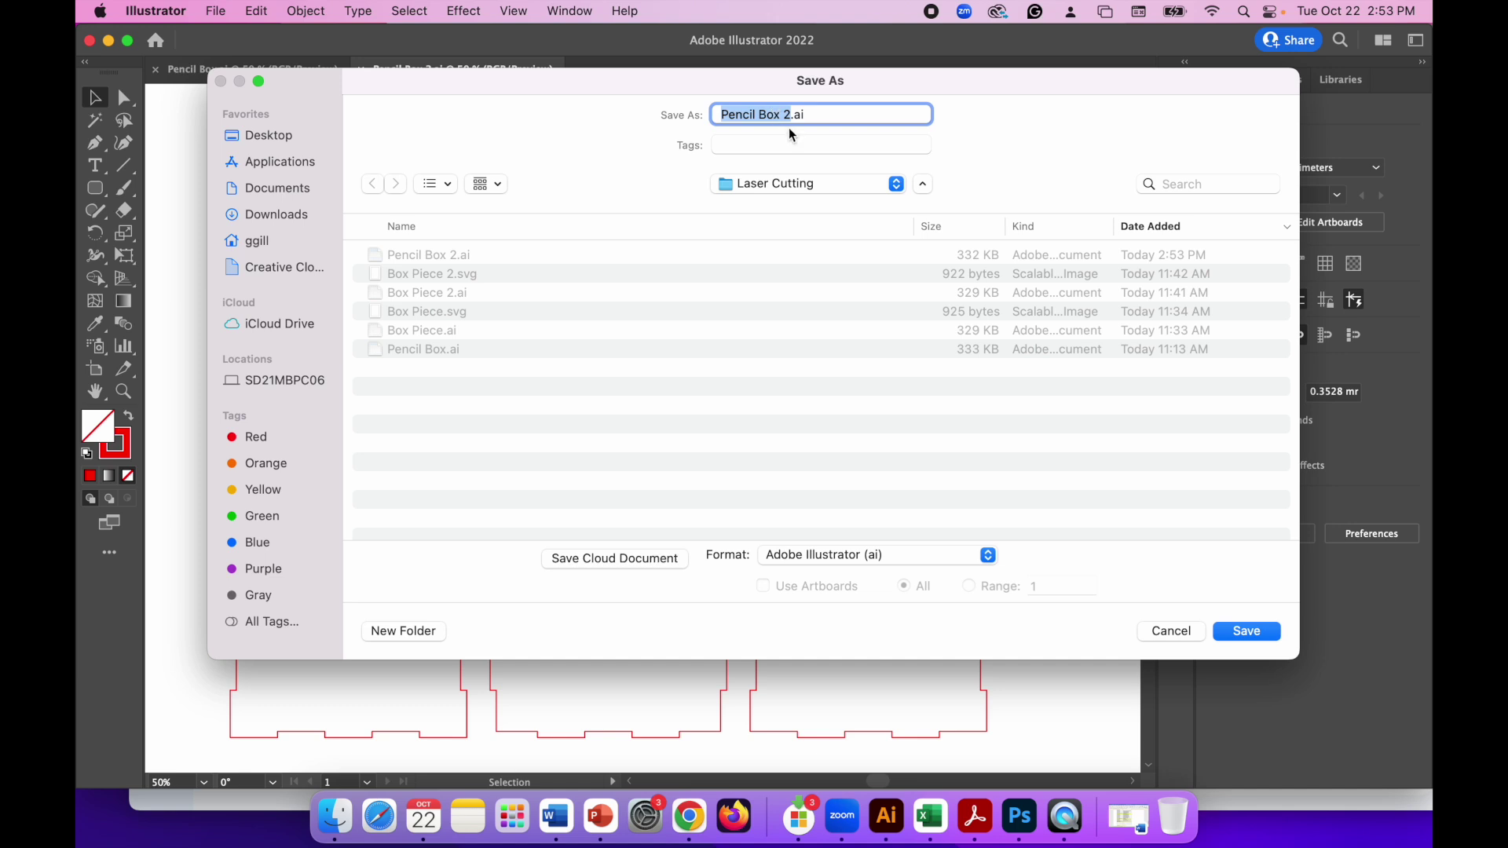
left_click(849, 558)
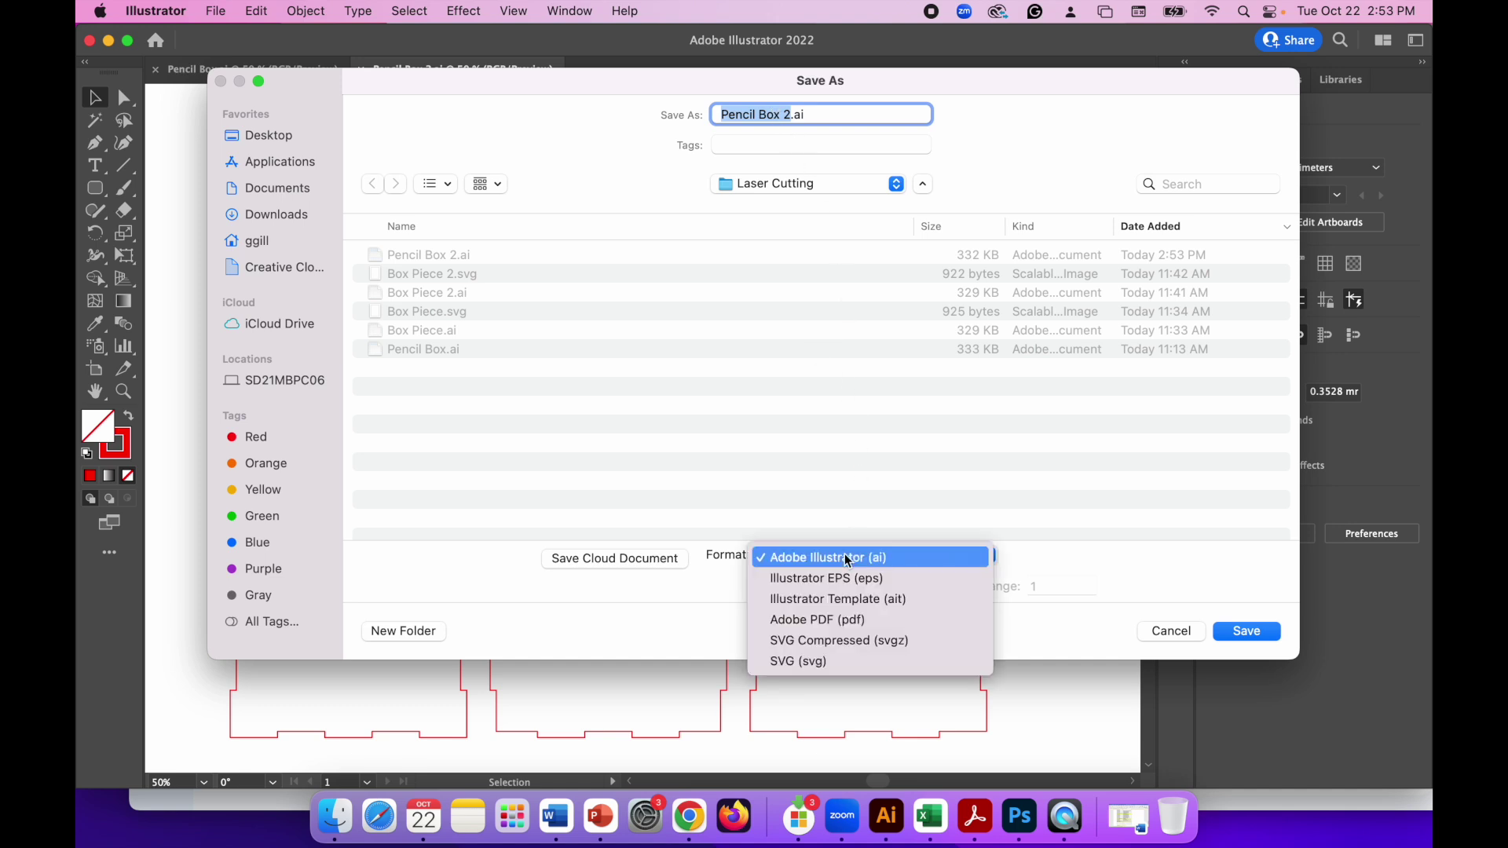
left_click(818, 668)
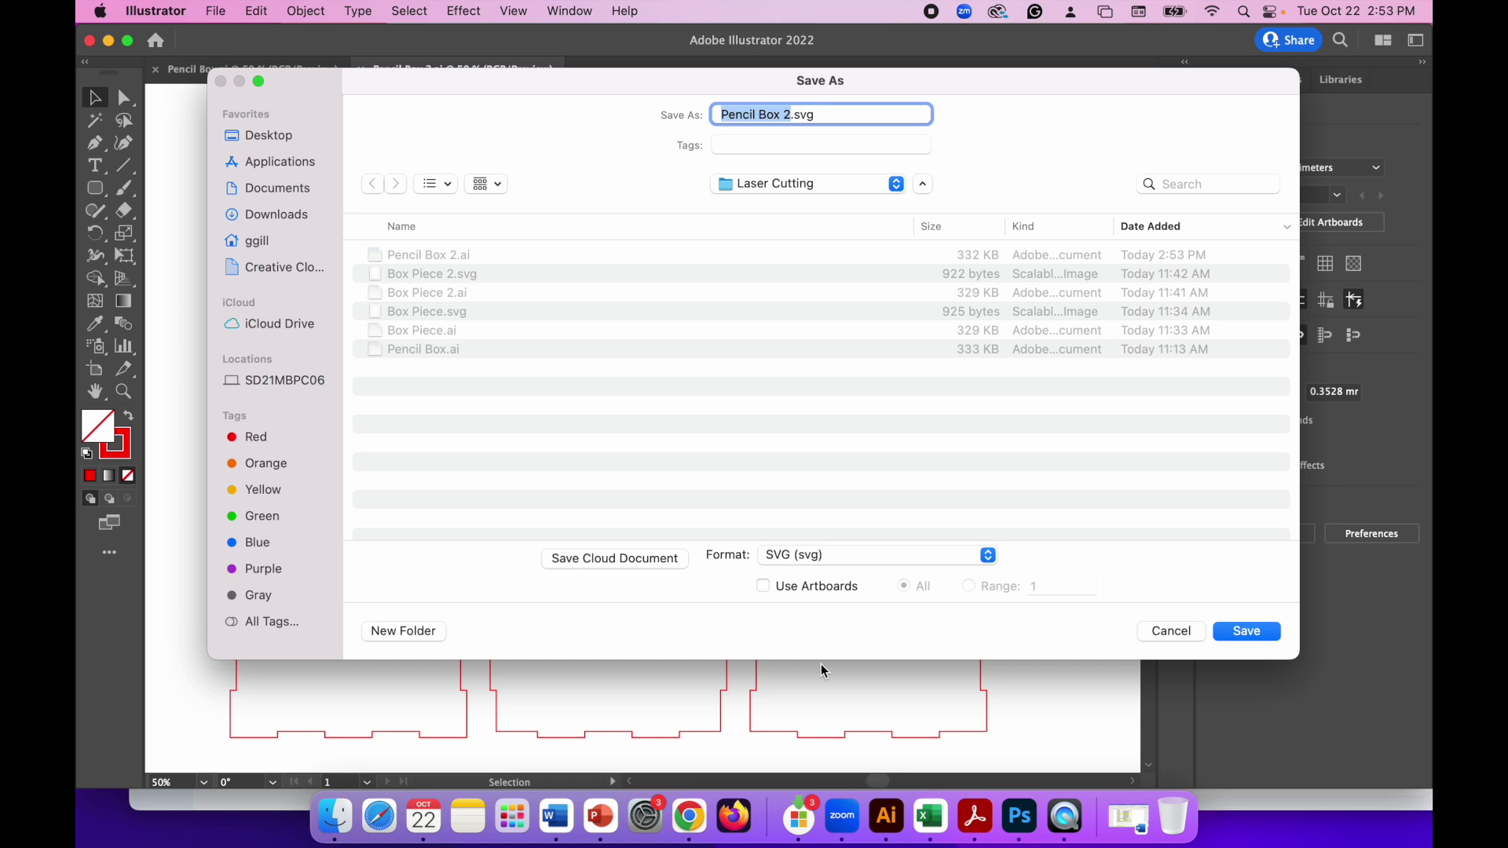
left_click(1252, 632)
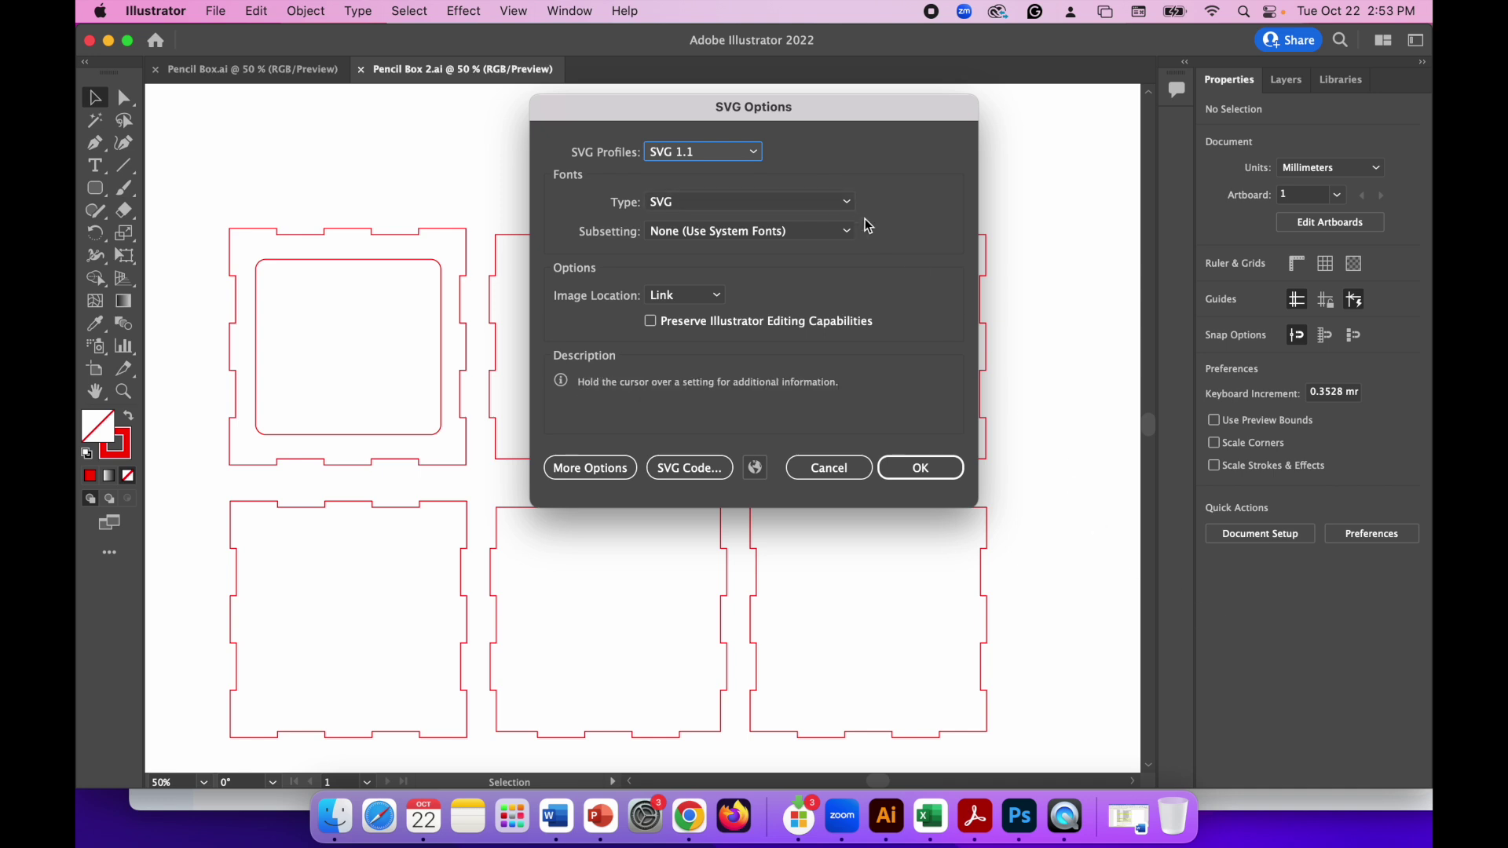
left_click(944, 471)
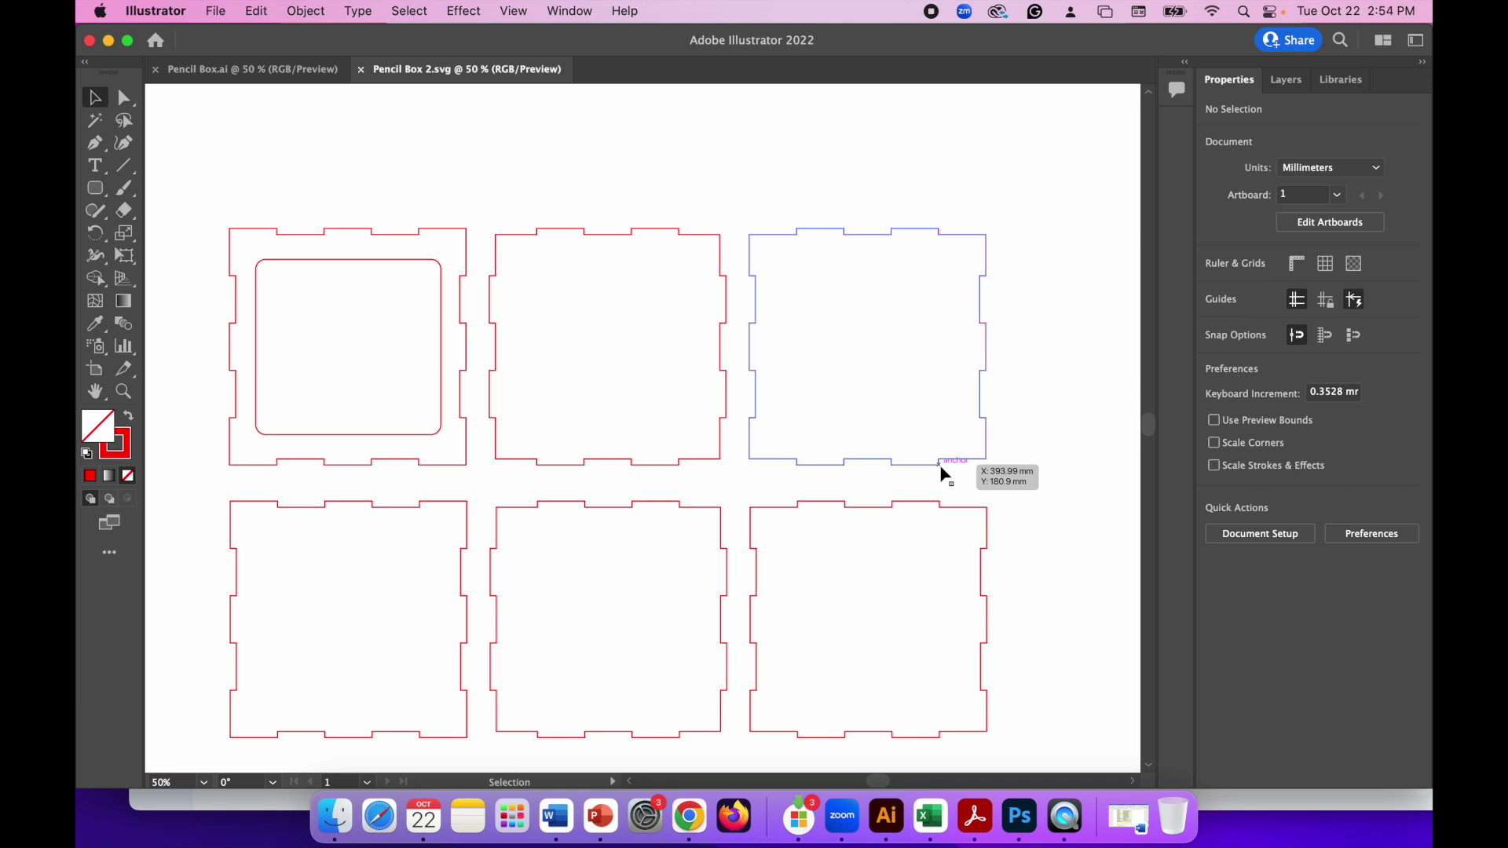
scroll(1031, 492, "down", 2)
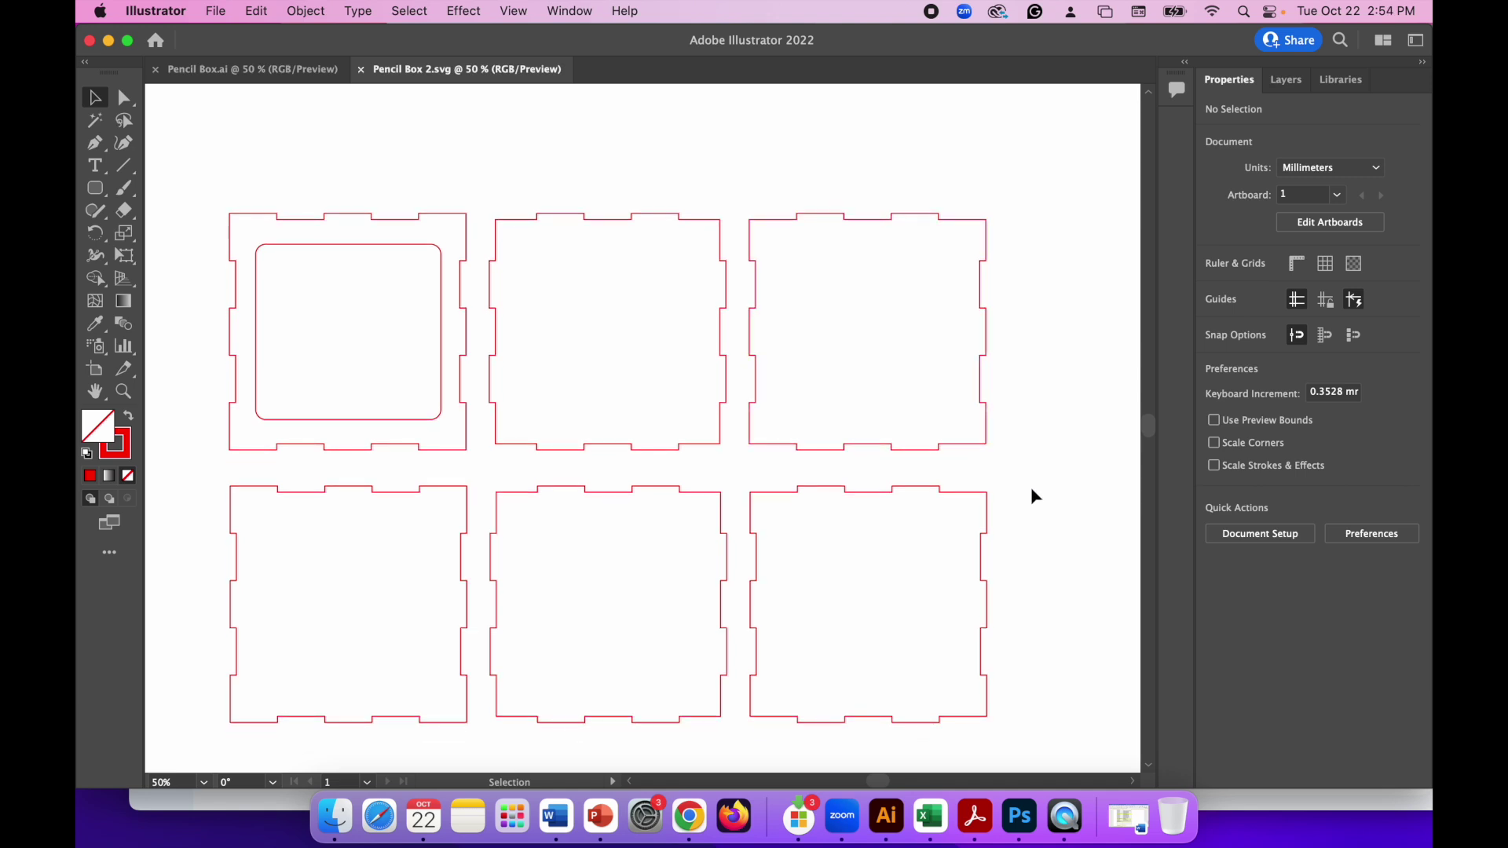